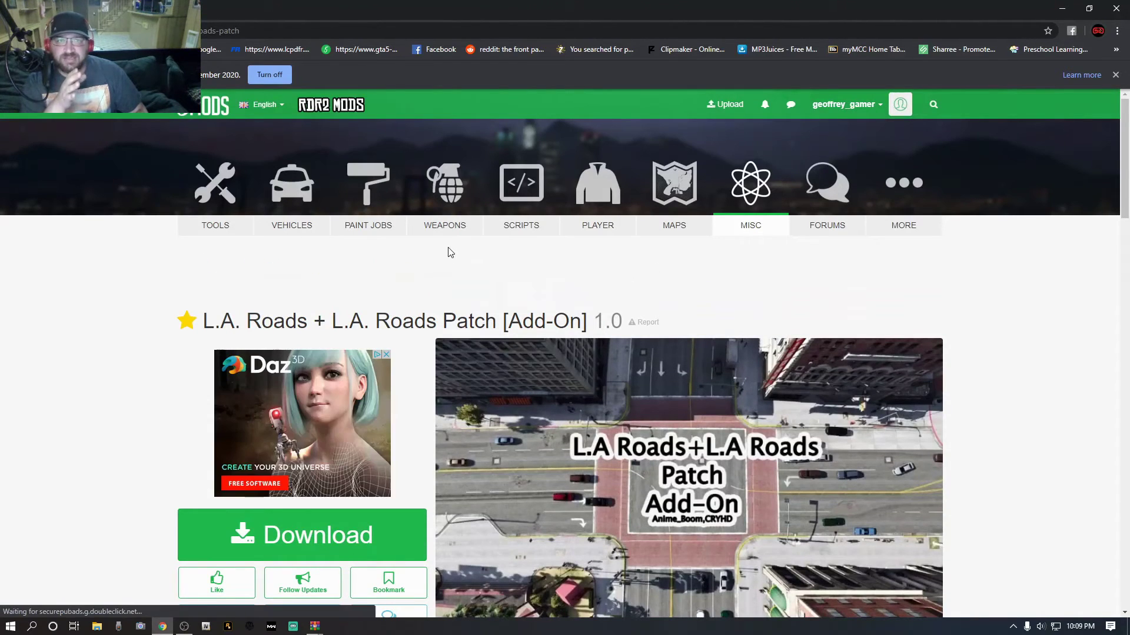
- Save LA_ROADS.zip through the download link on the L.A. Roads + L.A. Roads Patch mod page and close the browser
{"action": "scroll", "coordinate": [450, 253], "scroll_direction": "down", "scroll_amount": 2}
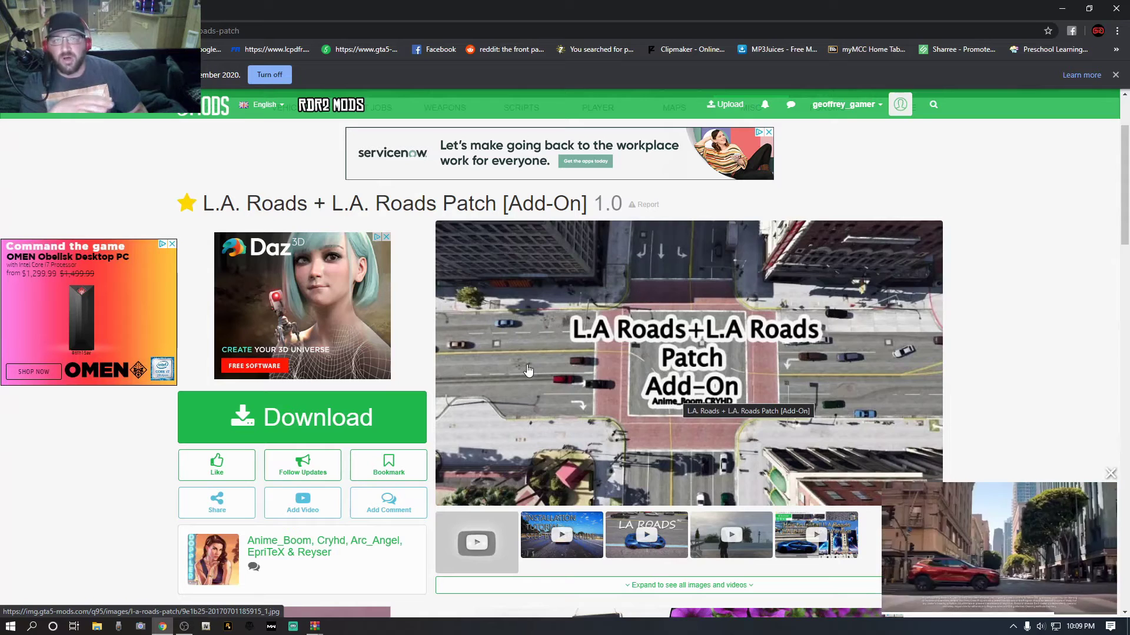
{"action": "scroll", "coordinate": [589, 369], "scroll_direction": "down", "scroll_amount": 2}
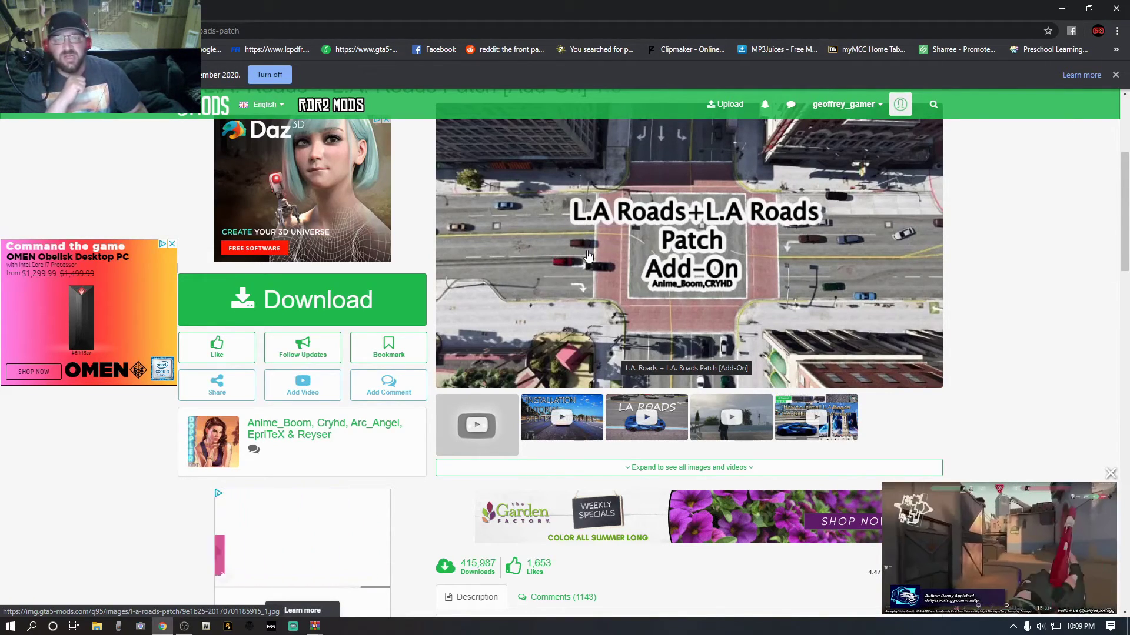
{"action": "left_click", "coordinate": [316, 300]}
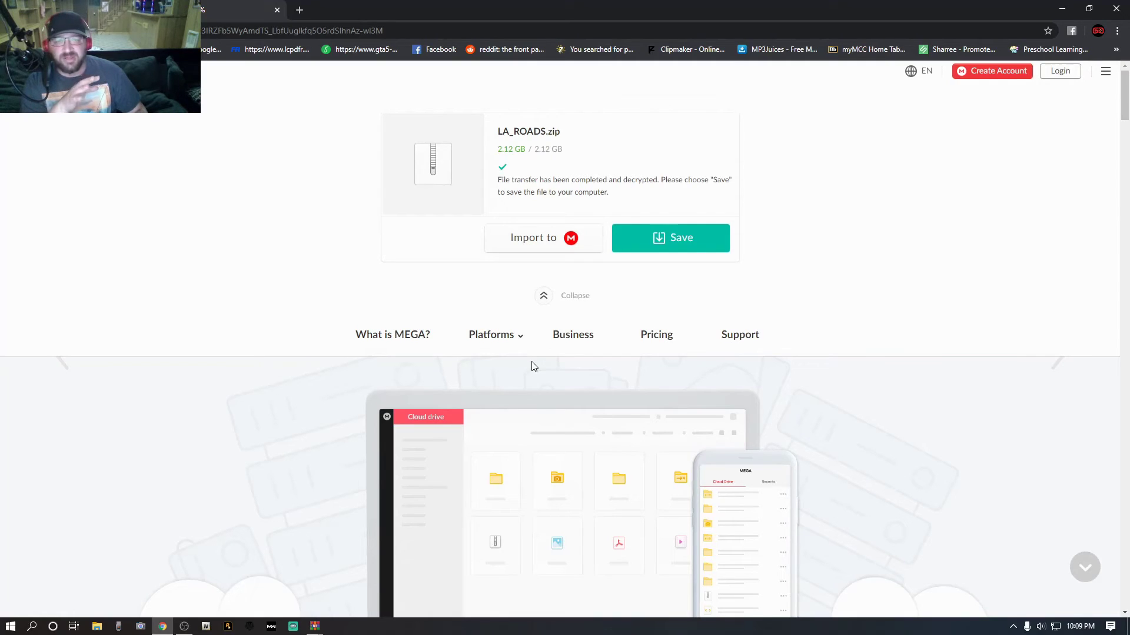
{"action": "left_click", "coordinate": [647, 244]}
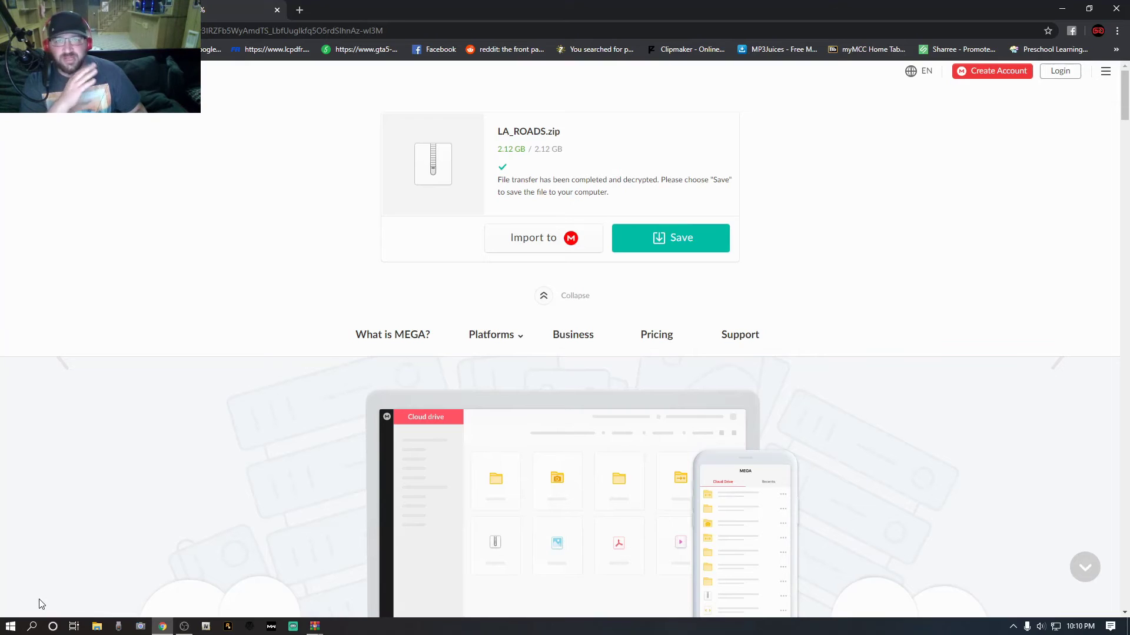
{"action": "left_click", "coordinate": [670, 247]}
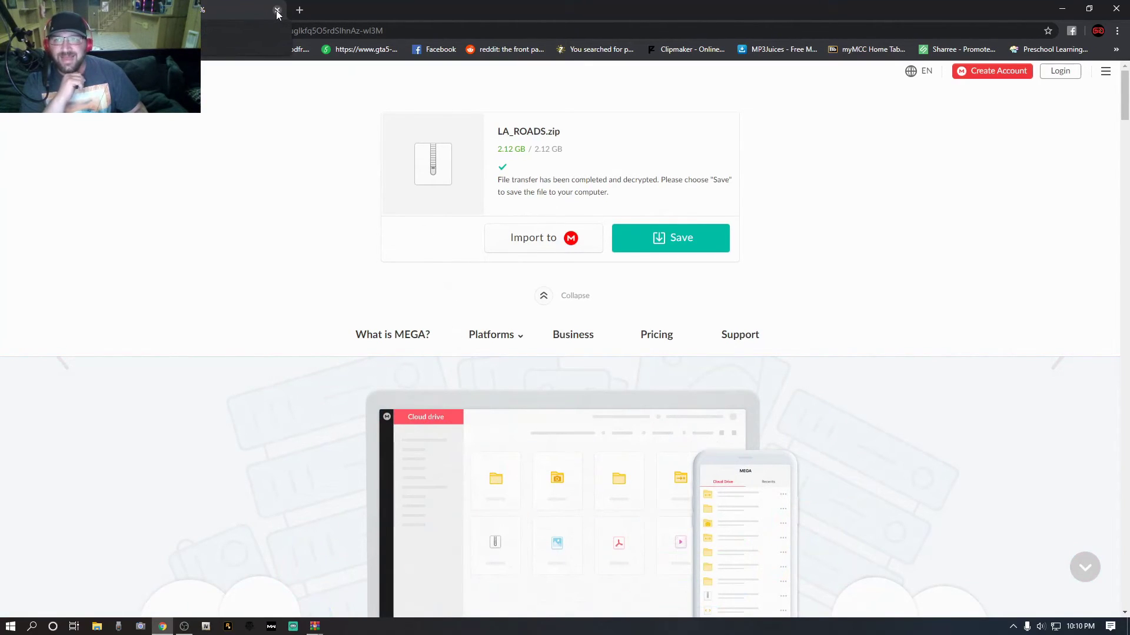
{"action": "left_click", "coordinate": [277, 11]}
{"action": "left_click", "coordinate": [1116, 11]}
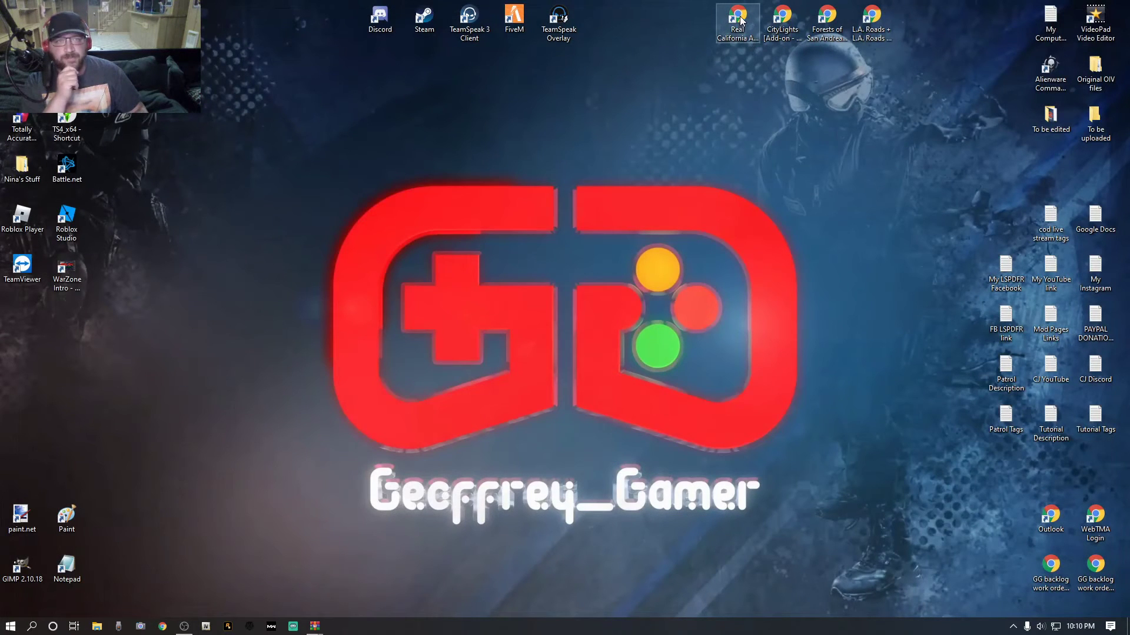
- Open the Real California Architecture mod page from the desktop, review its included locations and installation notes, and close it
{"action": "double_click", "coordinate": [739, 19]}
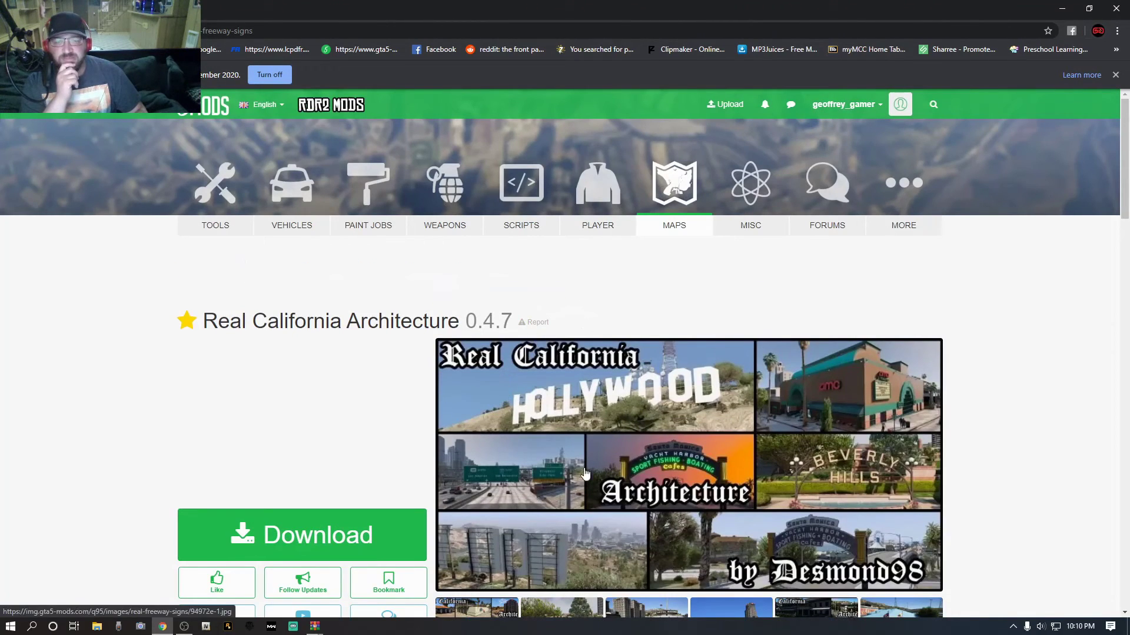
{"action": "scroll", "coordinate": [675, 221], "scroll_direction": "down", "scroll_amount": 2}
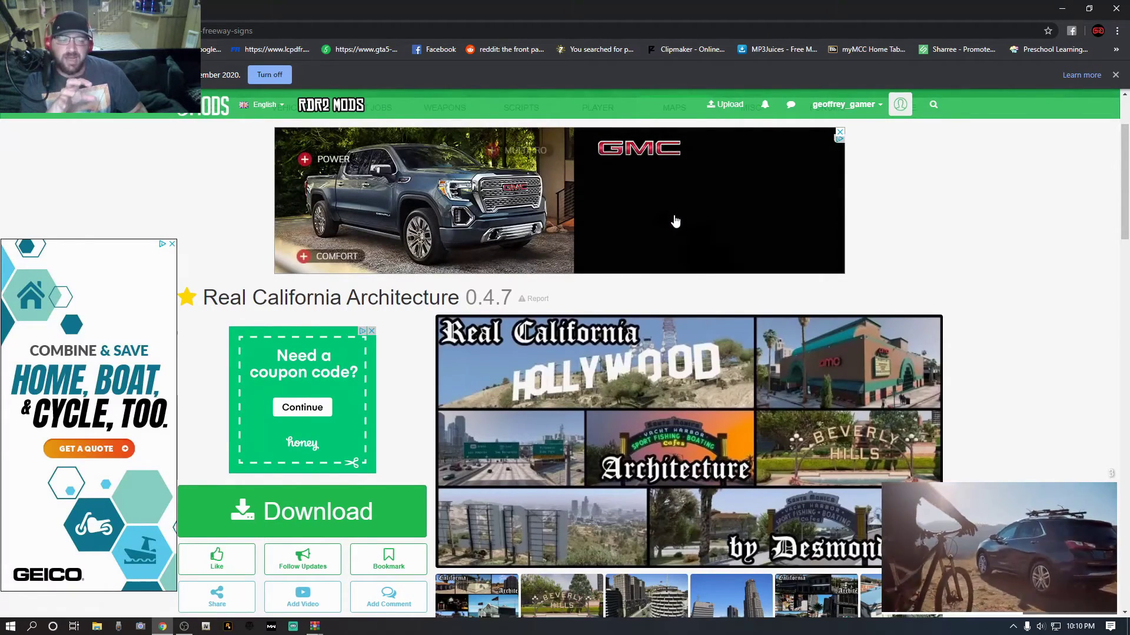
{"action": "scroll", "coordinate": [676, 224], "scroll_direction": "down", "scroll_amount": 5}
{"action": "scroll", "coordinate": [675, 228], "scroll_direction": "down", "scroll_amount": 6}
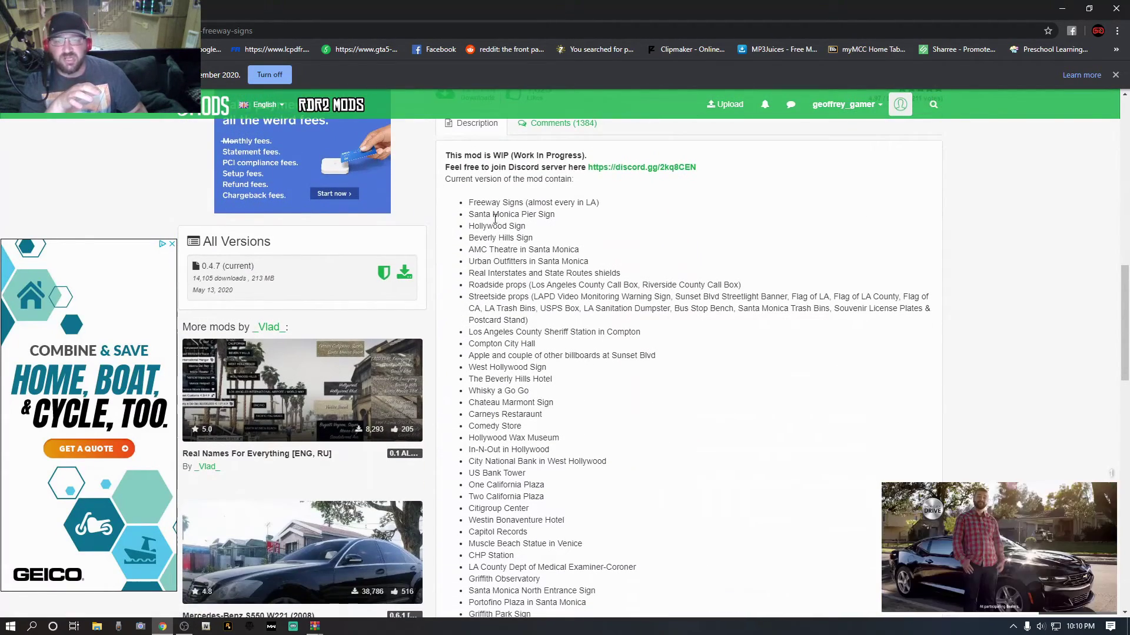
{"action": "scroll", "coordinate": [517, 327], "scroll_direction": "down", "scroll_amount": 4}
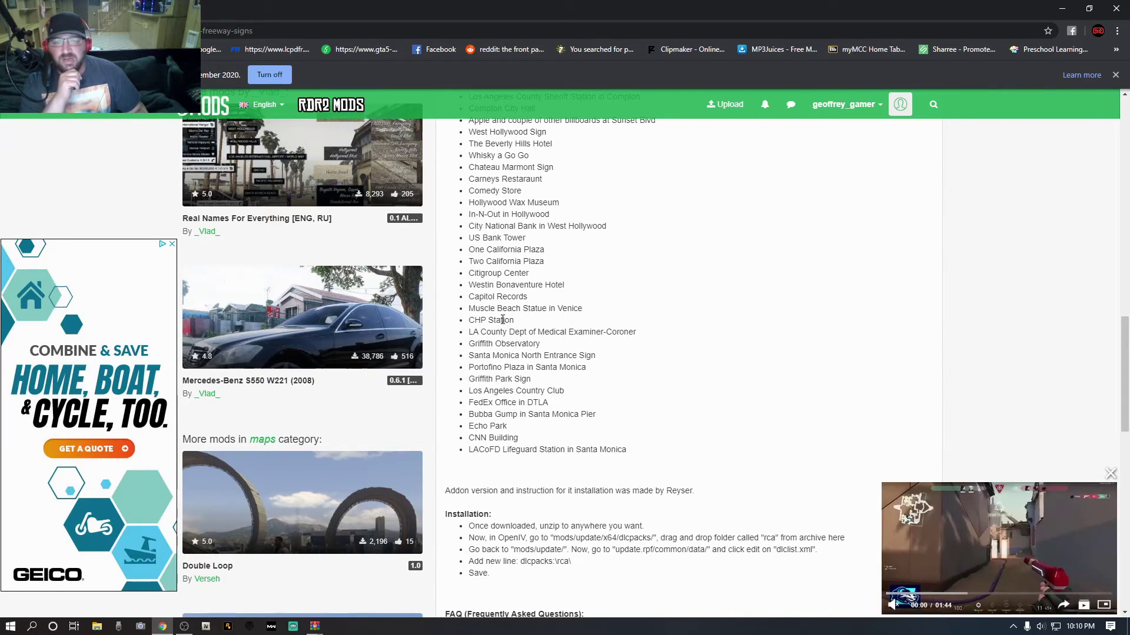
{"action": "scroll", "coordinate": [559, 319], "scroll_direction": "up", "scroll_amount": 1}
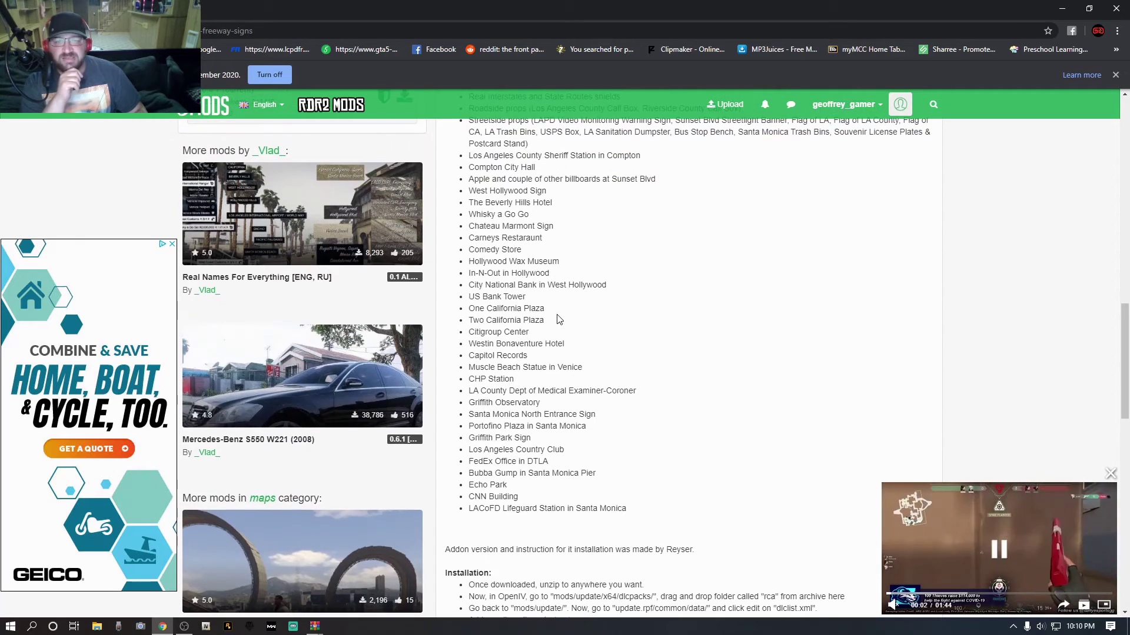
{"action": "scroll", "coordinate": [559, 319], "scroll_direction": "up", "scroll_amount": 1}
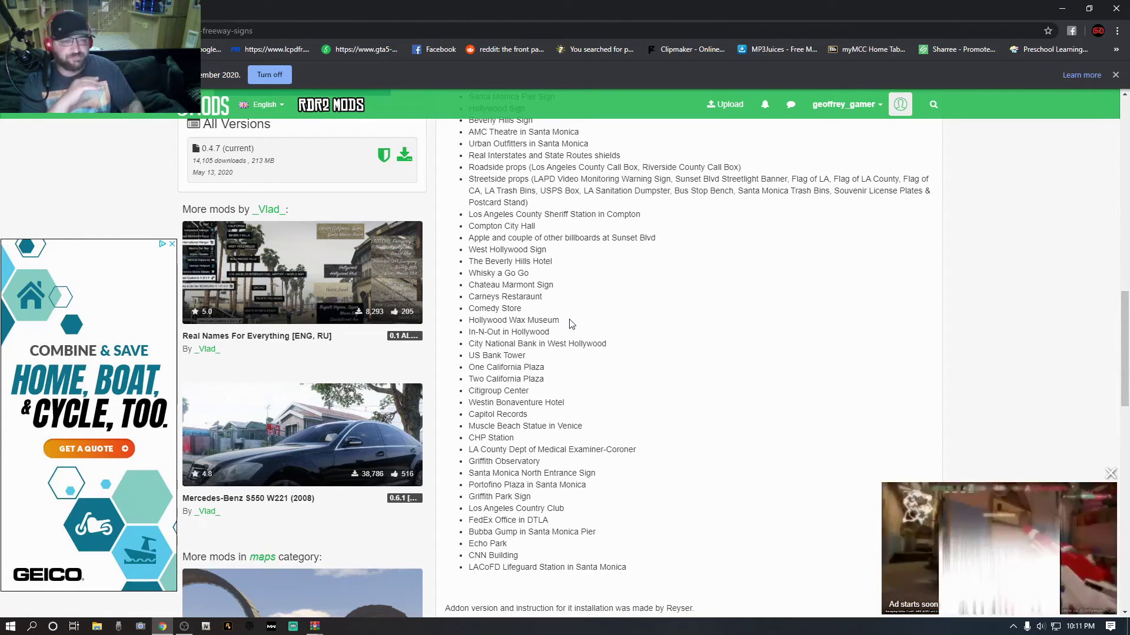
{"action": "scroll", "coordinate": [598, 311], "scroll_direction": "up", "scroll_amount": 10}
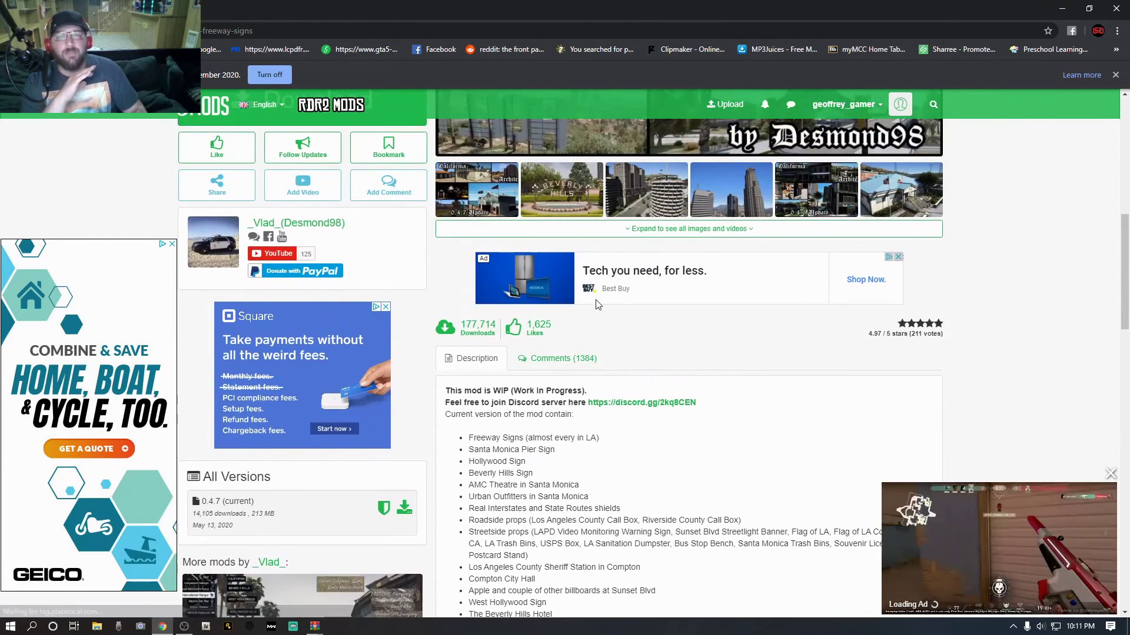
{"action": "scroll", "coordinate": [597, 304], "scroll_direction": "up", "scroll_amount": 1}
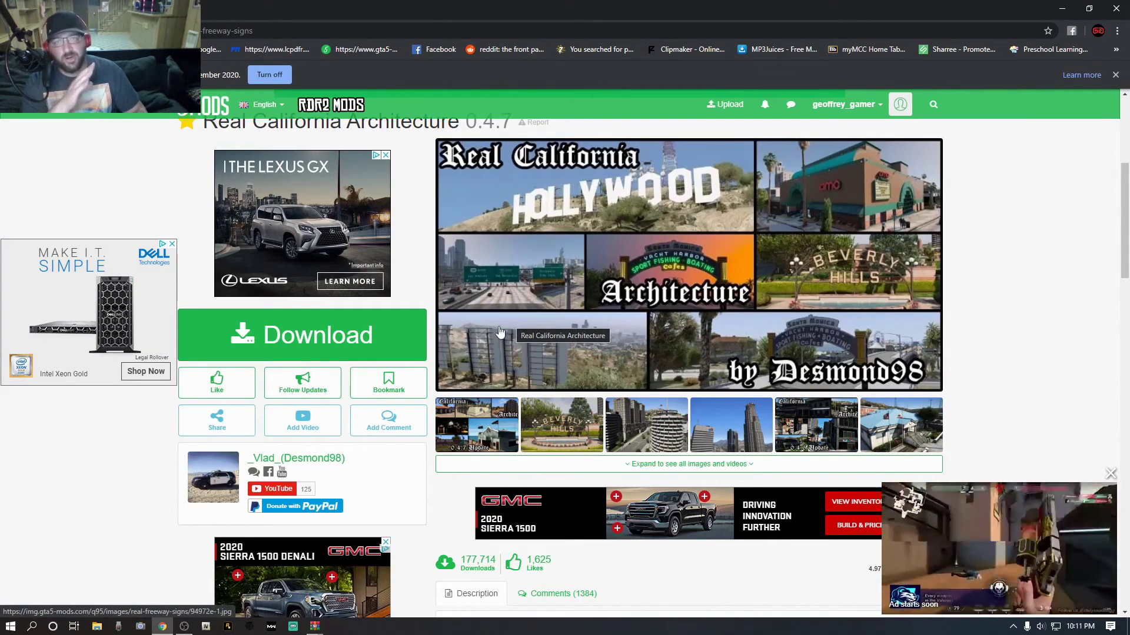
{"action": "left_click", "coordinate": [1118, 12]}
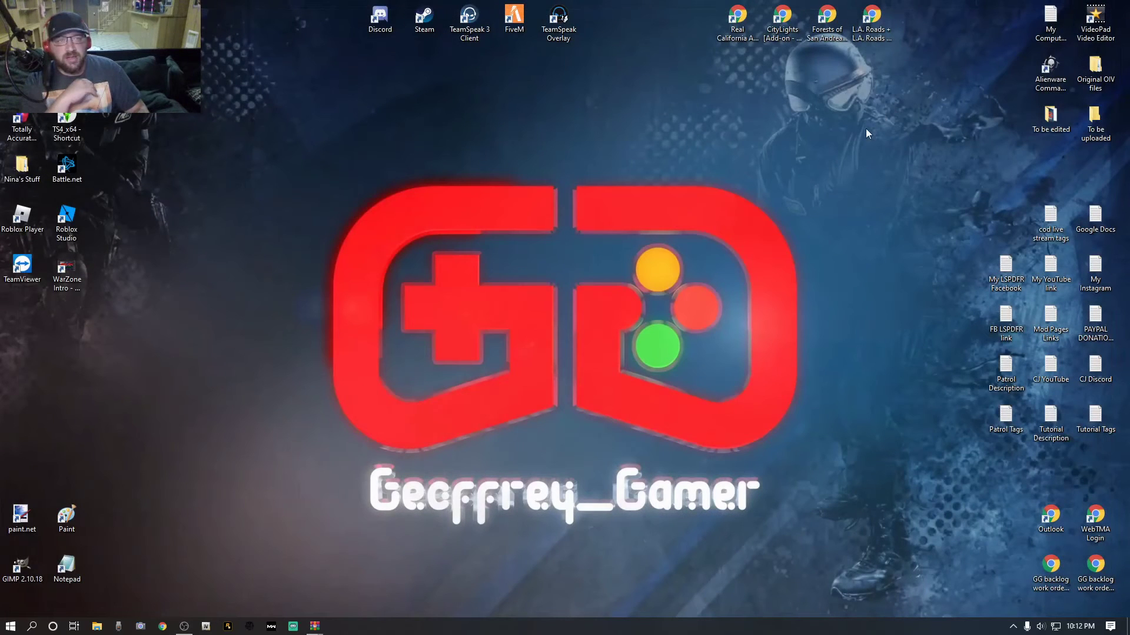
- Open the CityLights add-on mod page from the desktop, review its description and added lighting areas, and close it
{"action": "left_click", "coordinate": [784, 18]}
{"action": "double_click", "coordinate": [773, 41]}
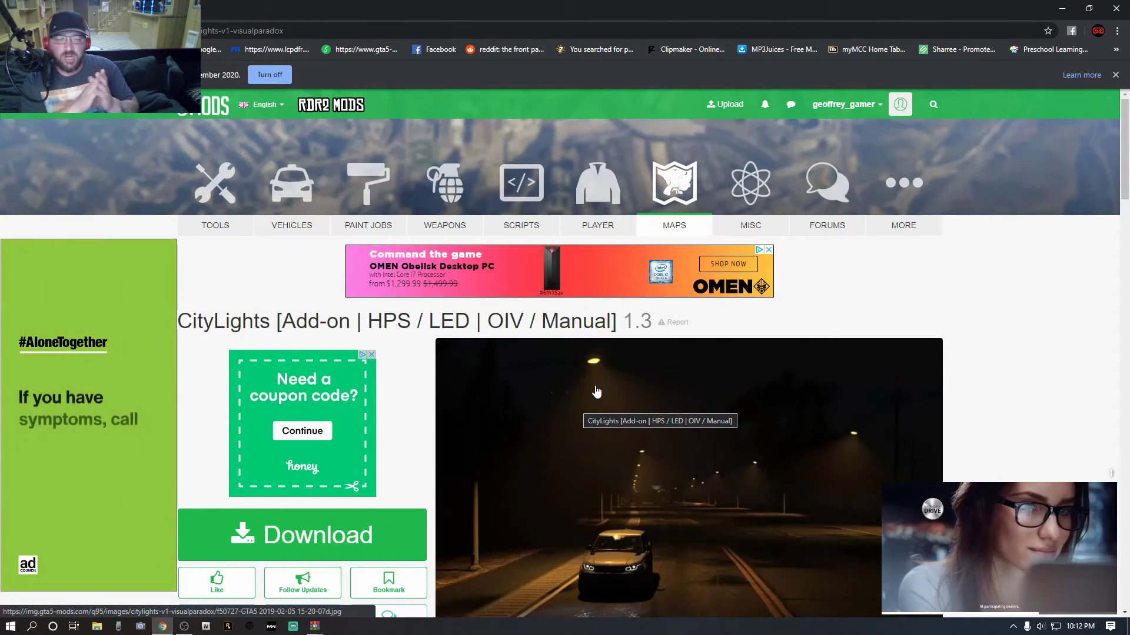
{"action": "scroll", "coordinate": [636, 401], "scroll_direction": "down", "scroll_amount": 7}
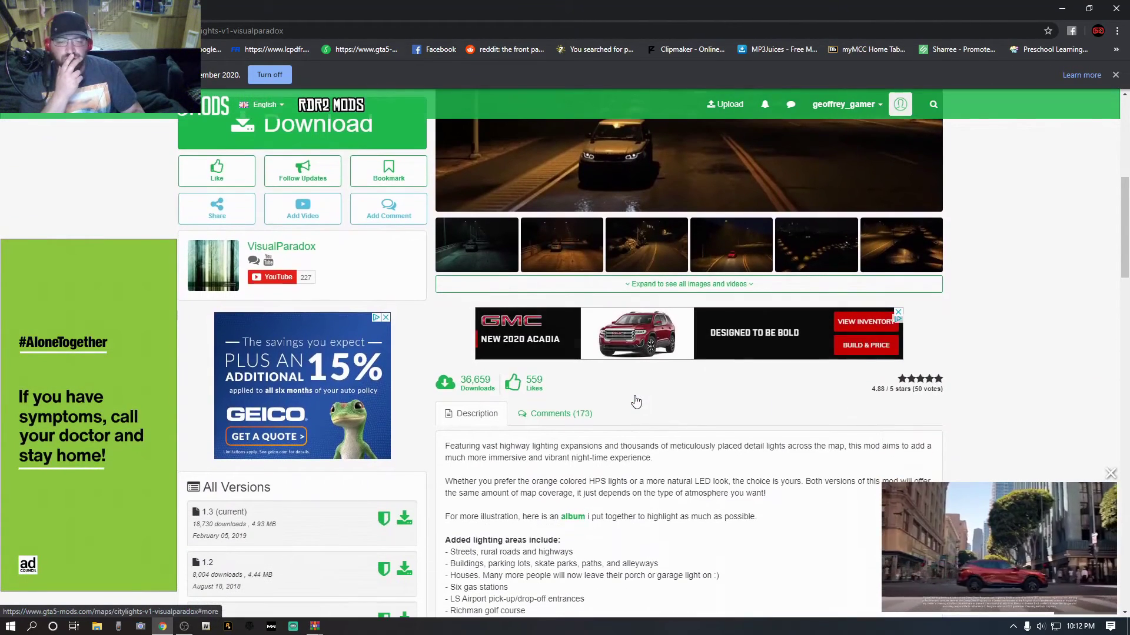
{"action": "scroll", "coordinate": [636, 402], "scroll_direction": "down", "scroll_amount": 1}
{"action": "scroll", "coordinate": [646, 396], "scroll_direction": "down", "scroll_amount": 2}
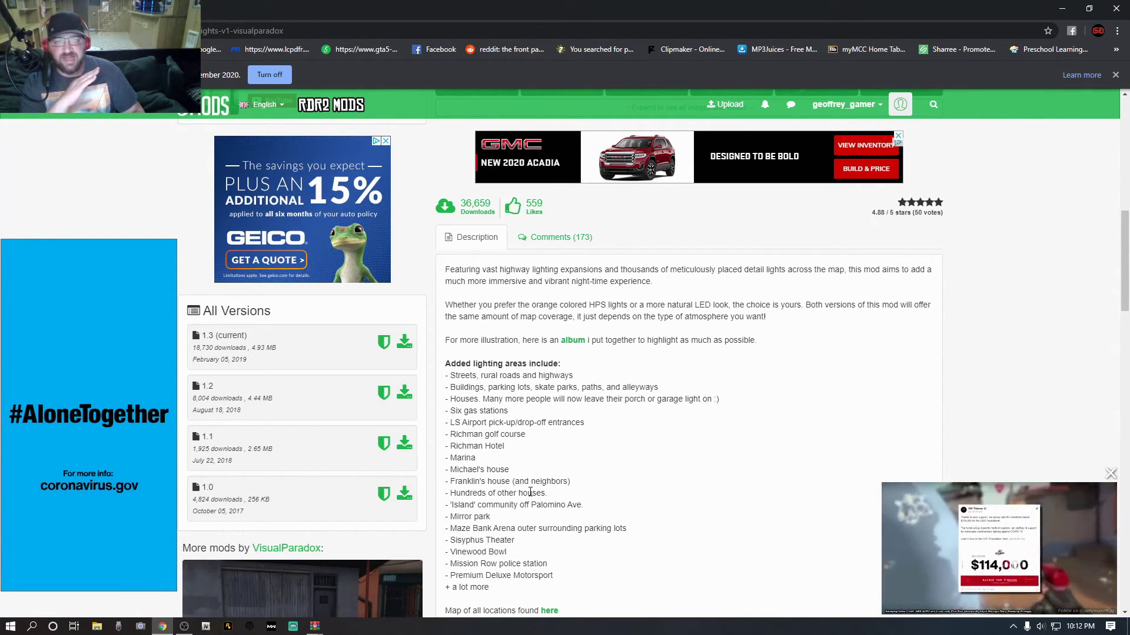
{"action": "scroll", "coordinate": [530, 492], "scroll_direction": "up", "scroll_amount": 2}
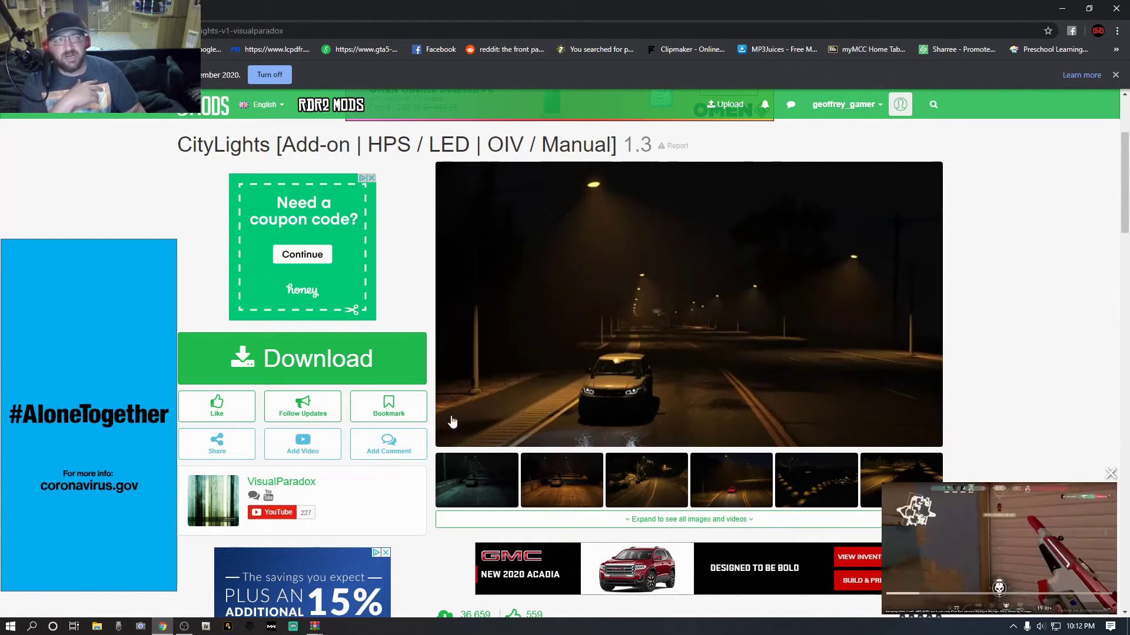
{"action": "left_click", "coordinate": [1116, 11]}
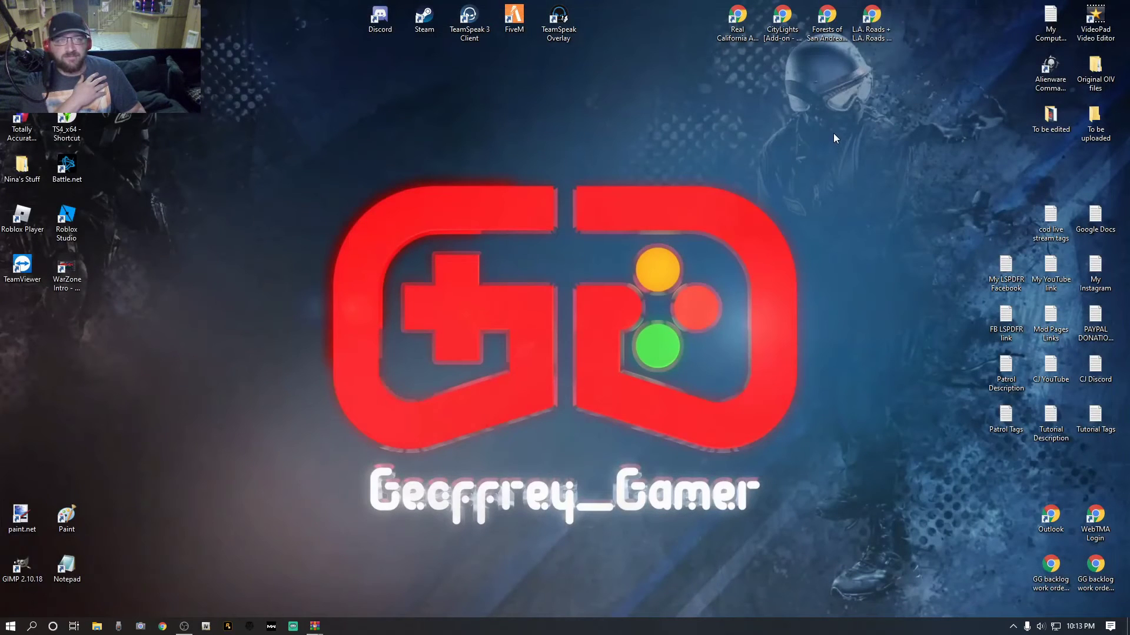
- Open the Forests of San Andreas mod page from the desktop, view its aerial landscape preview image enlarged, and close the page
{"action": "double_click", "coordinate": [825, 19]}
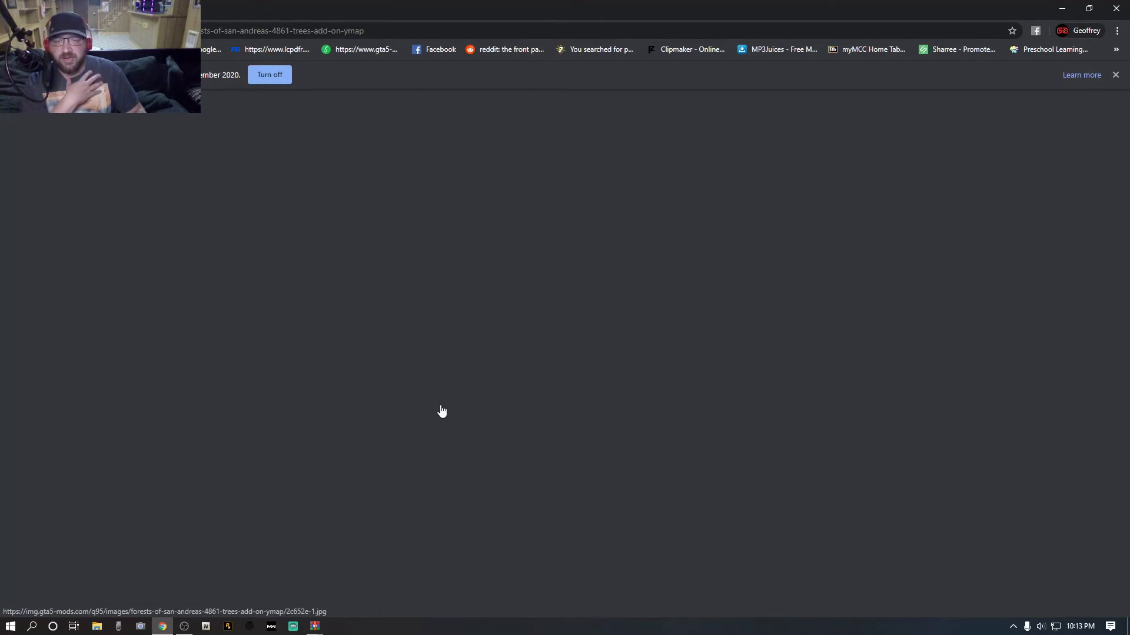
{"action": "scroll", "coordinate": [510, 390], "scroll_direction": "down", "scroll_amount": 1}
{"action": "scroll", "coordinate": [509, 390], "scroll_direction": "down", "scroll_amount": 3}
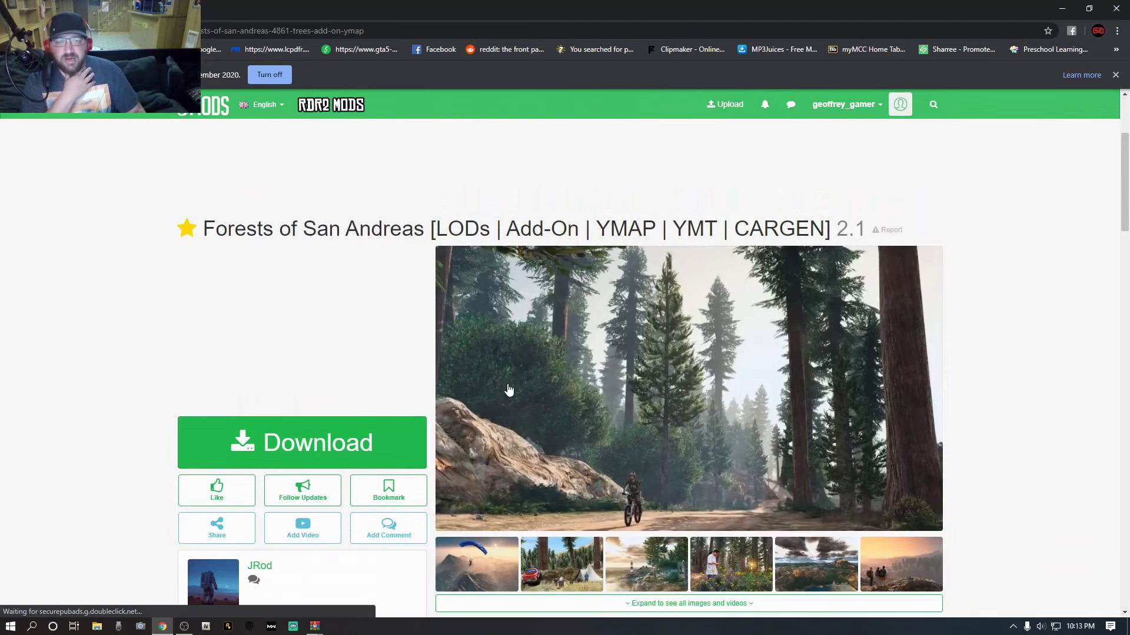
{"action": "scroll", "coordinate": [585, 412], "scroll_direction": "up", "scroll_amount": 1}
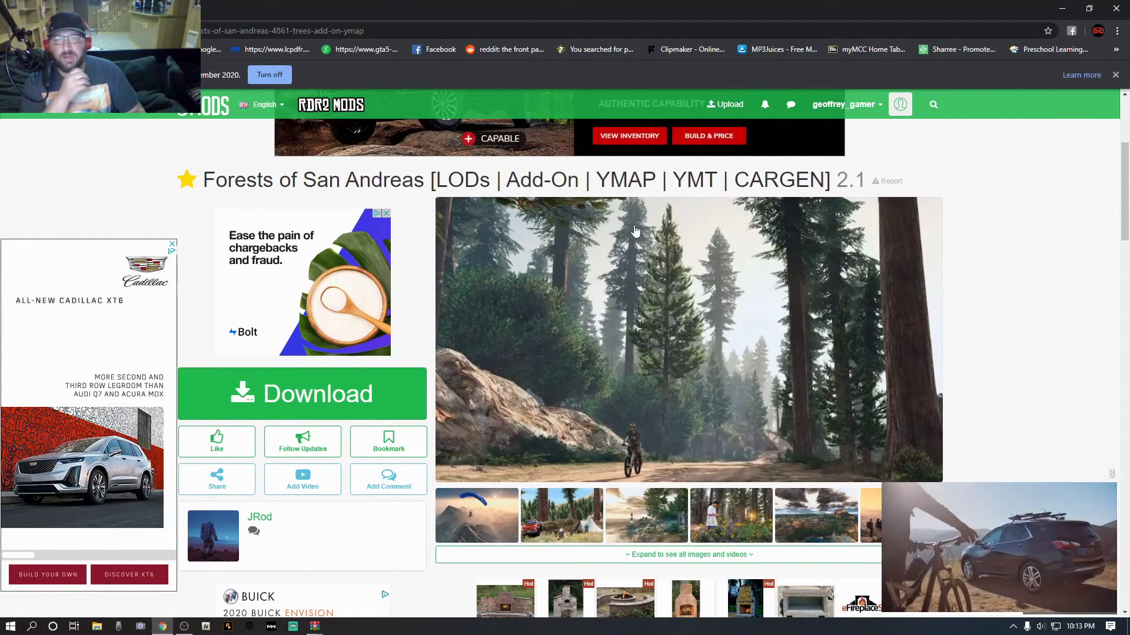
{"action": "scroll", "coordinate": [656, 418], "scroll_direction": "down", "scroll_amount": 1}
{"action": "scroll", "coordinate": [660, 424], "scroll_direction": "down", "scroll_amount": 1}
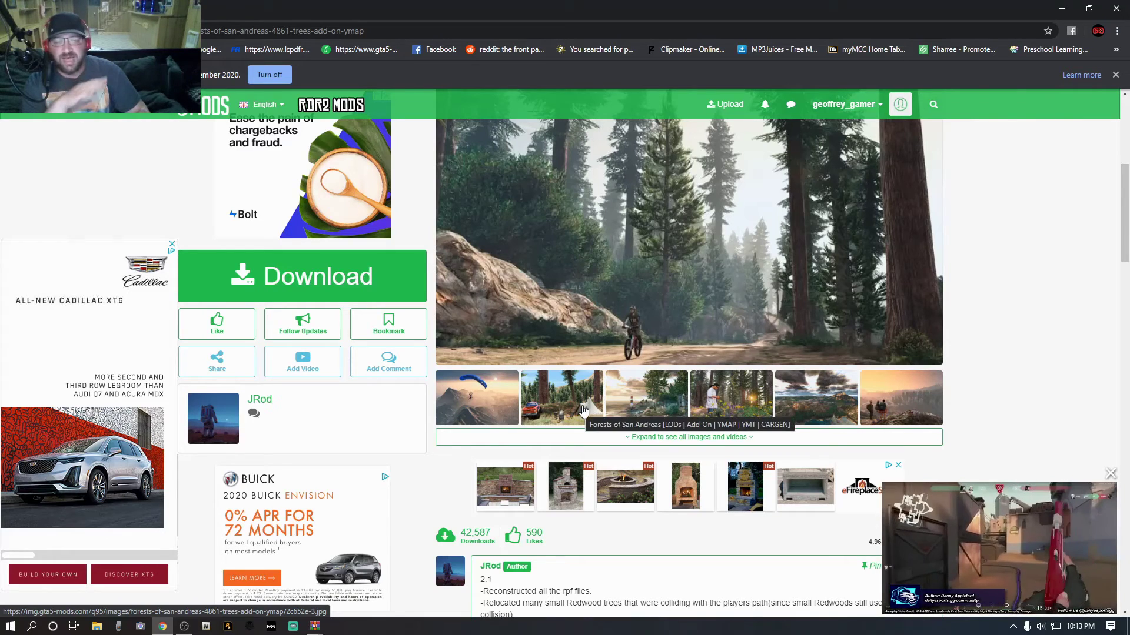
{"action": "left_click", "coordinate": [801, 403]}
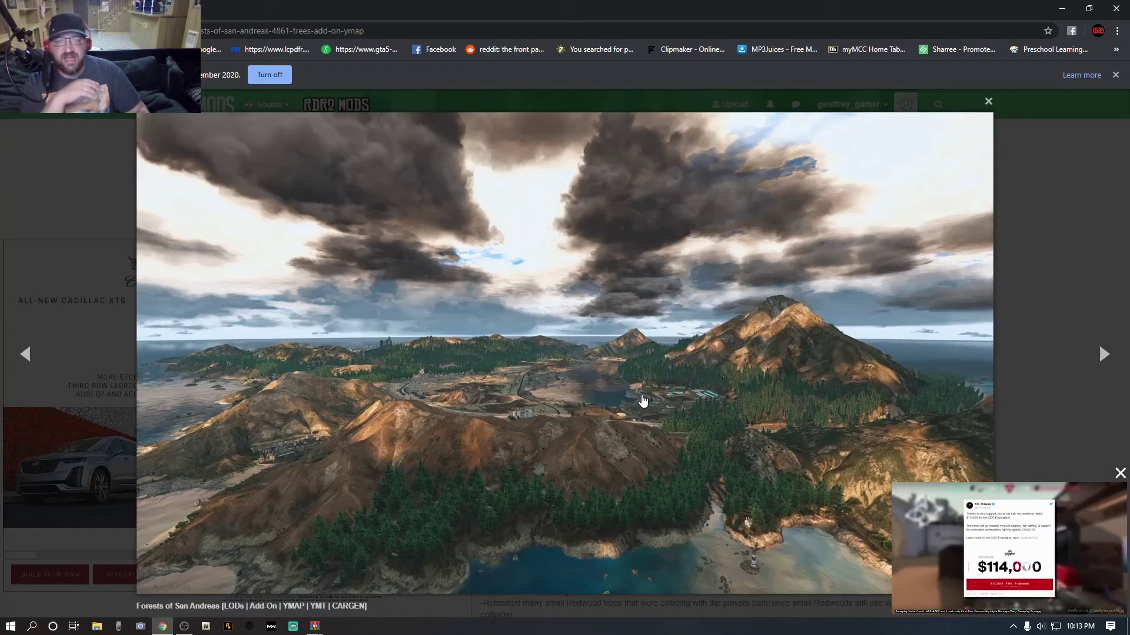
{"action": "left_click", "coordinate": [989, 103]}
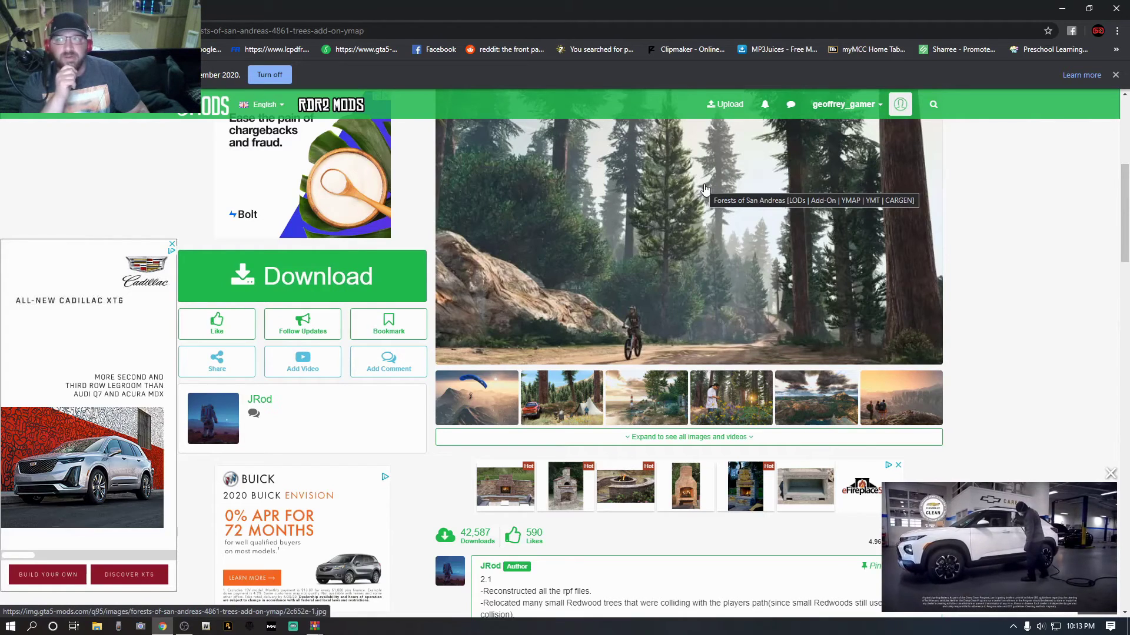
{"action": "left_click", "coordinate": [1116, 9]}
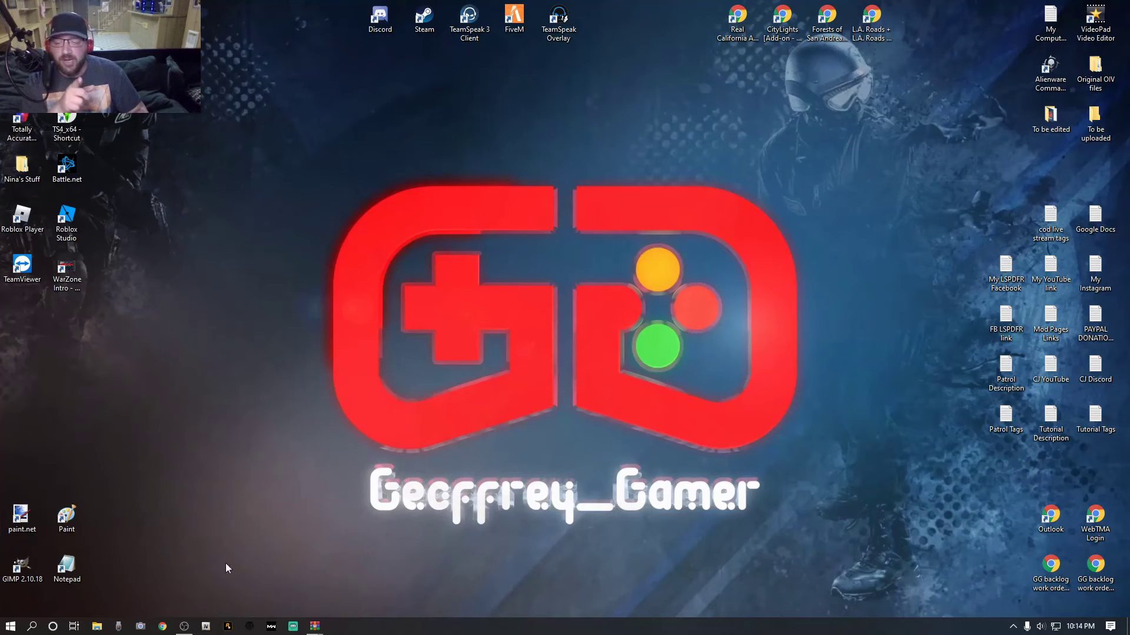
- Open the Grand Theft Auto V game folder inside steamapps\common in File Explorer
{"action": "left_click", "coordinate": [97, 626]}
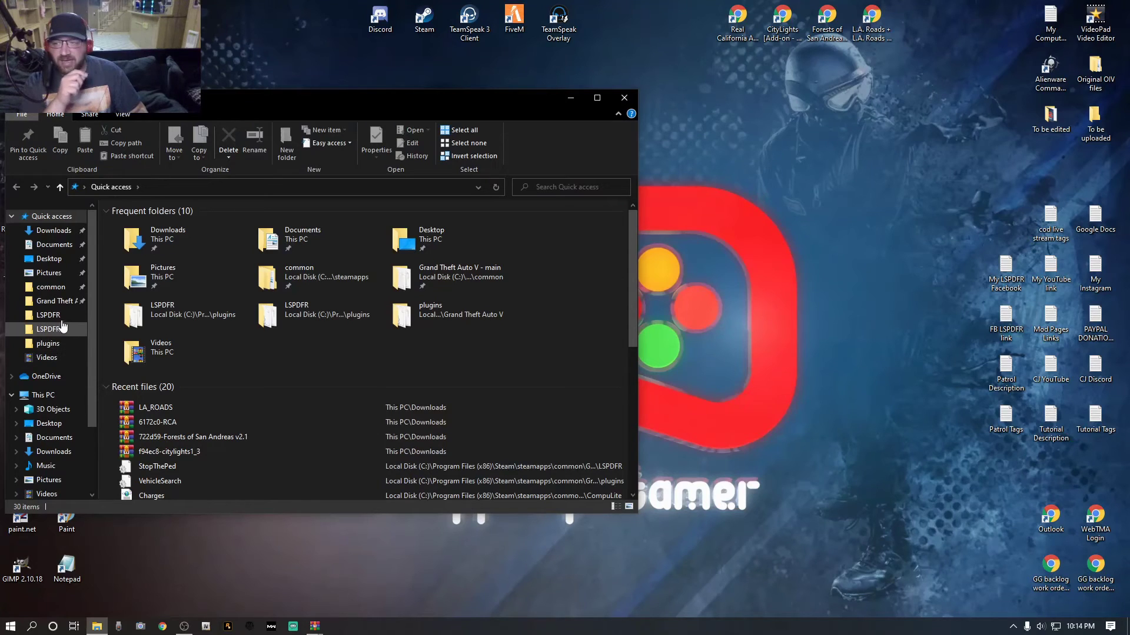
{"action": "left_click", "coordinate": [50, 287]}
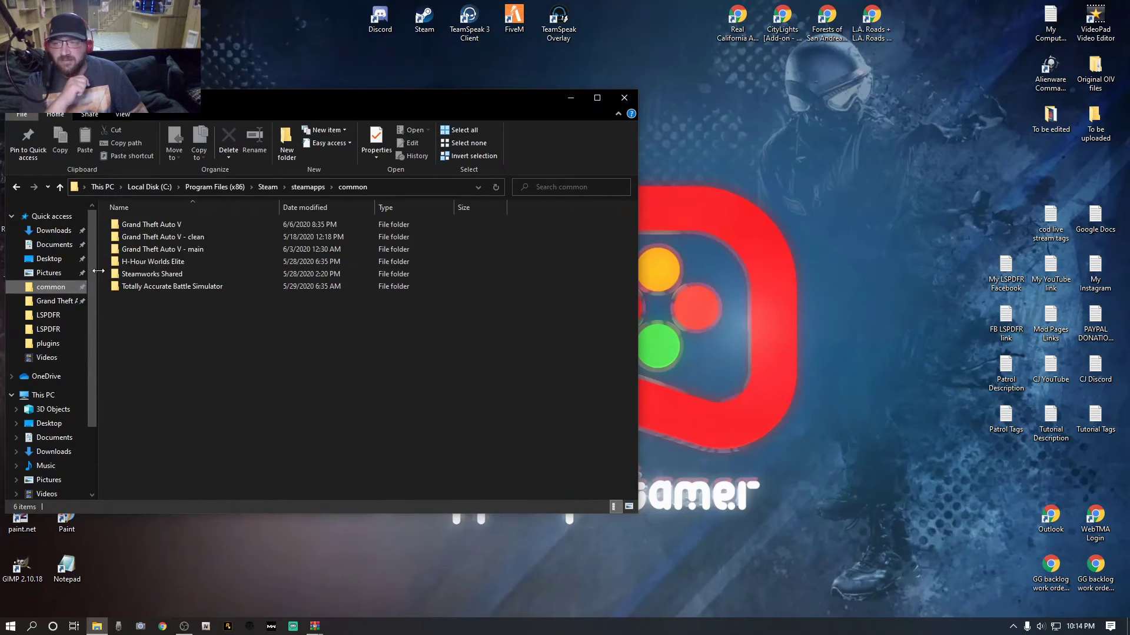
{"action": "double_click", "coordinate": [193, 227]}
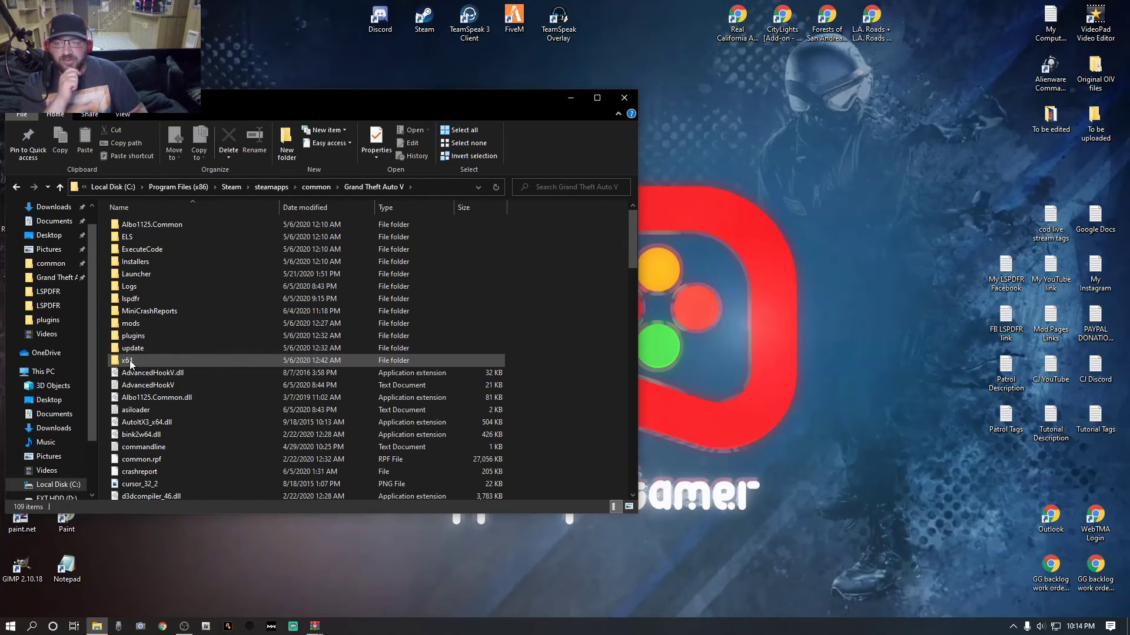
- Copy the game's x64 folder and open the mods folder, bringing up its paste option without pasting
{"action": "left_click", "coordinate": [131, 362]}
{"action": "right_click", "coordinate": [131, 362]}
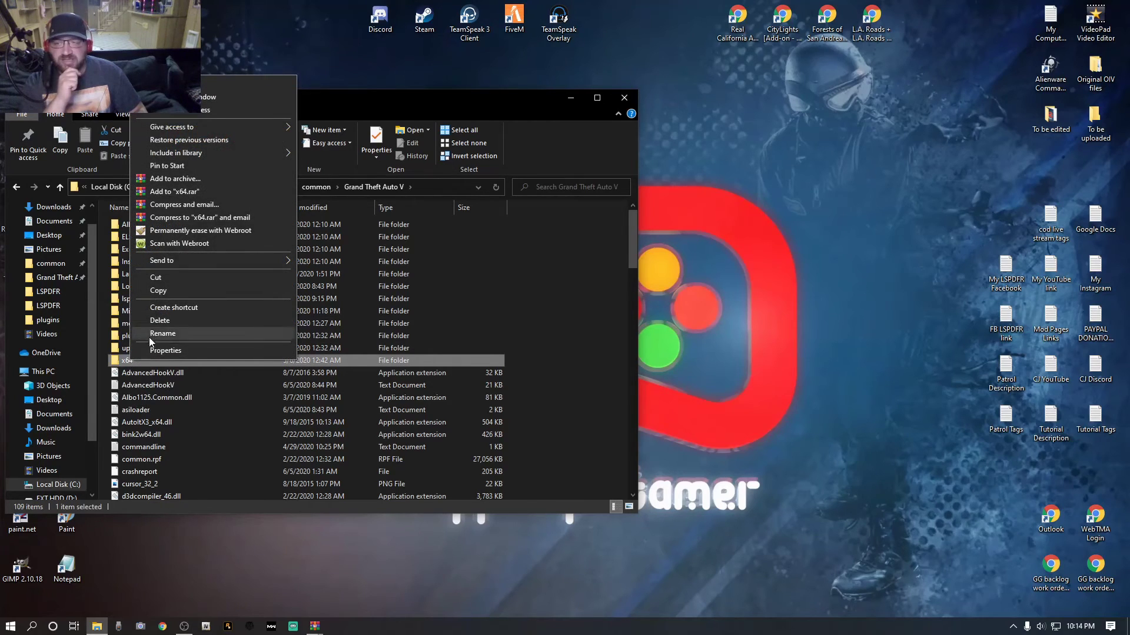
{"action": "left_click", "coordinate": [156, 290]}
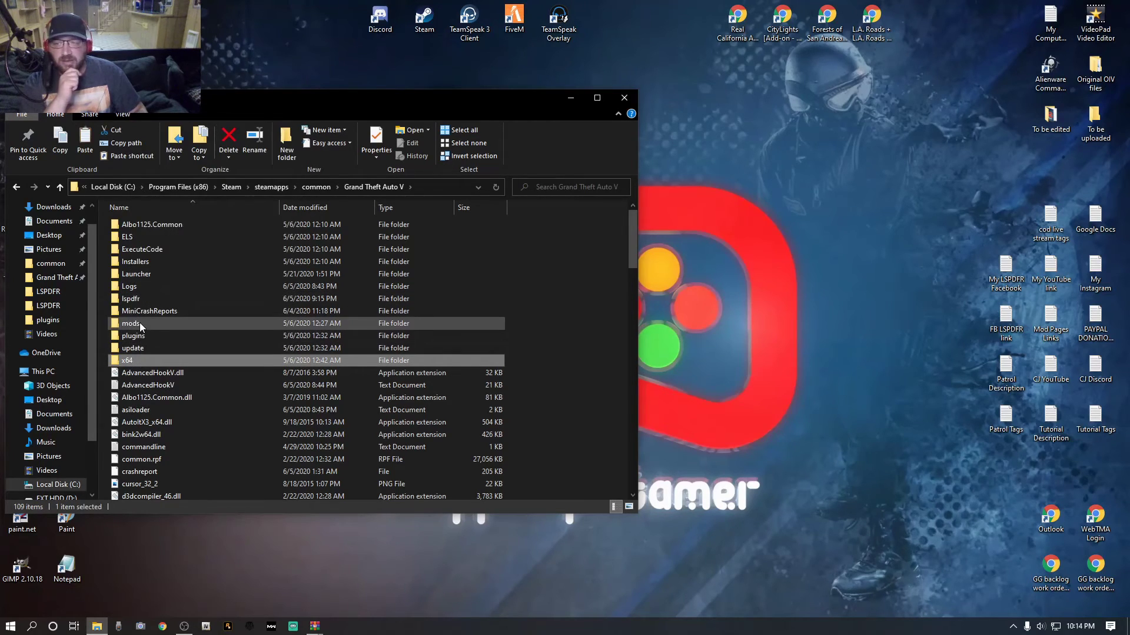
{"action": "double_click", "coordinate": [139, 323]}
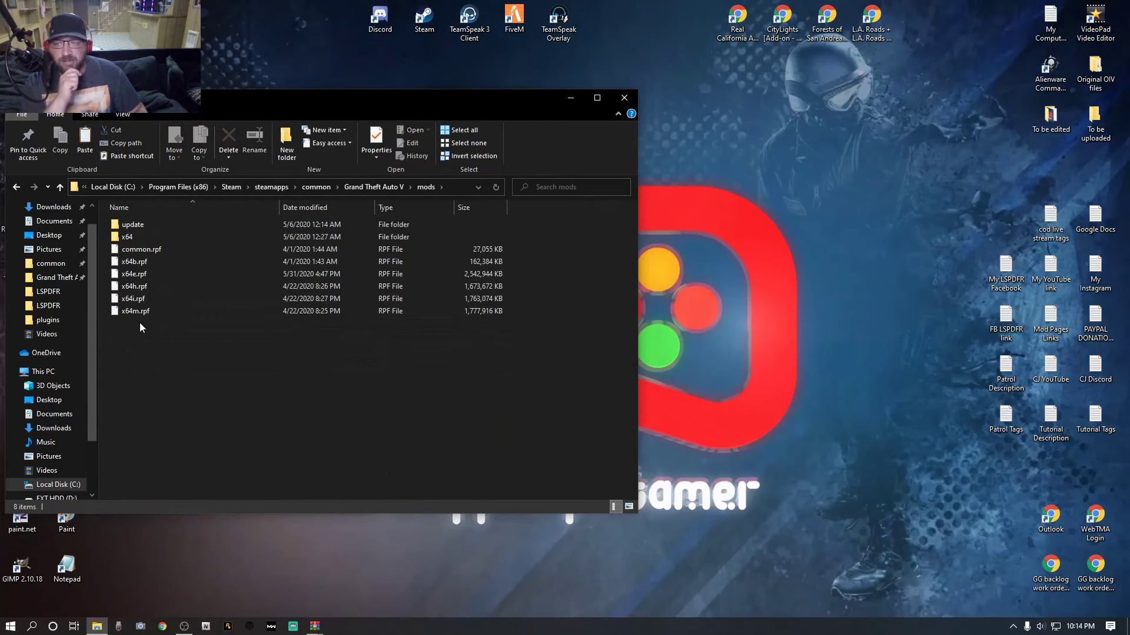
{"action": "right_click", "coordinate": [186, 372]}
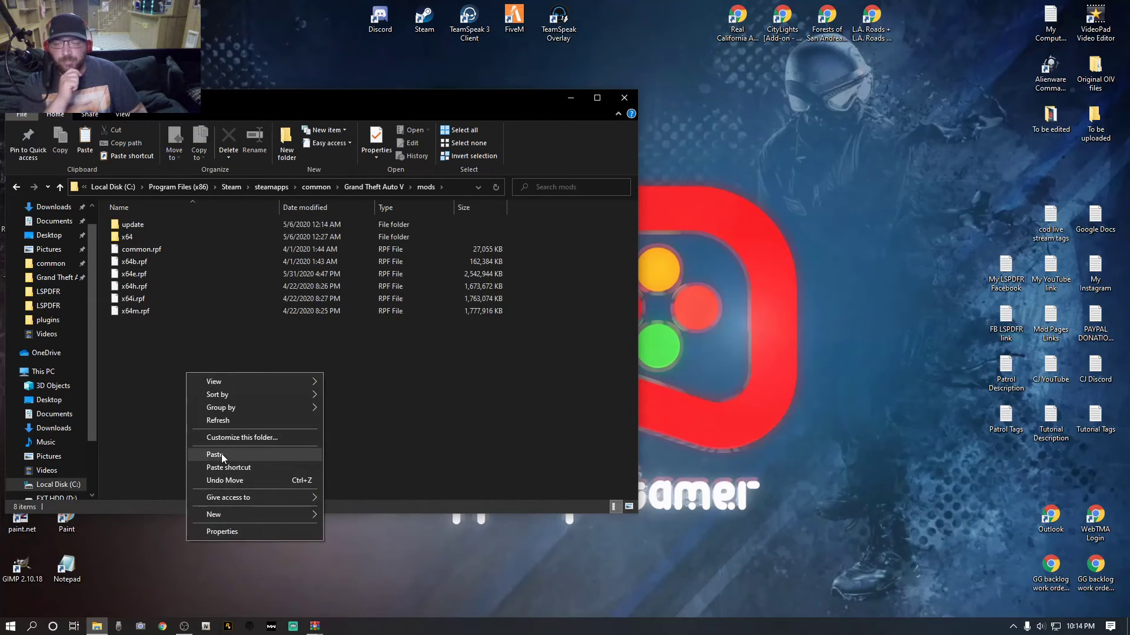
{"action": "left_click", "coordinate": [422, 447]}
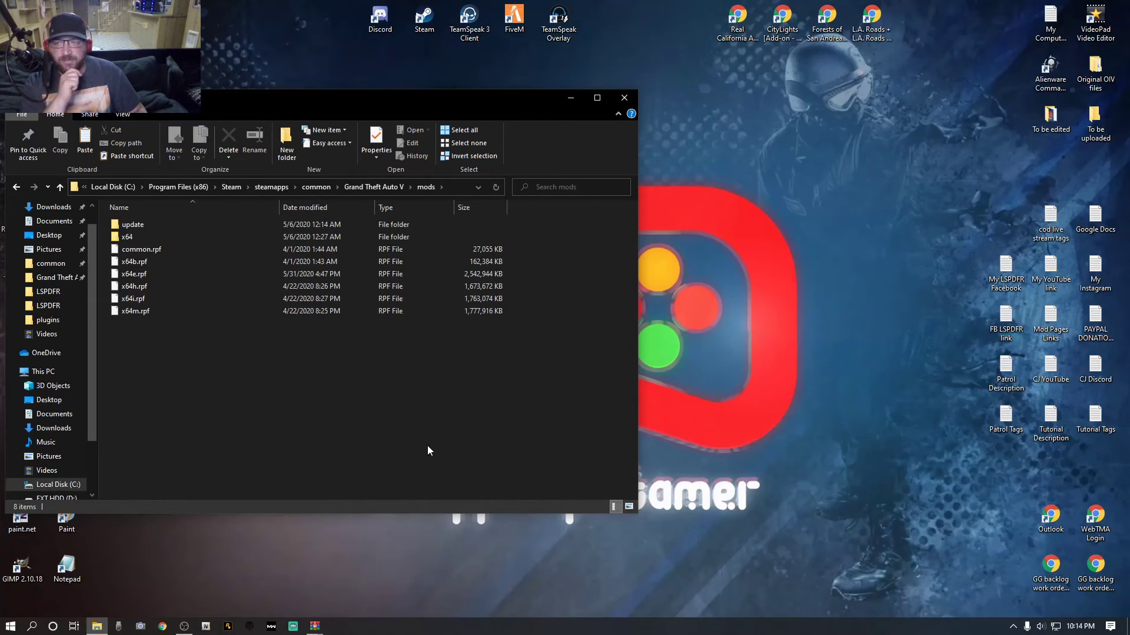
- Copy the game's update folder and open the mods folder, bringing up its paste option without pasting
{"action": "left_click", "coordinate": [15, 187]}
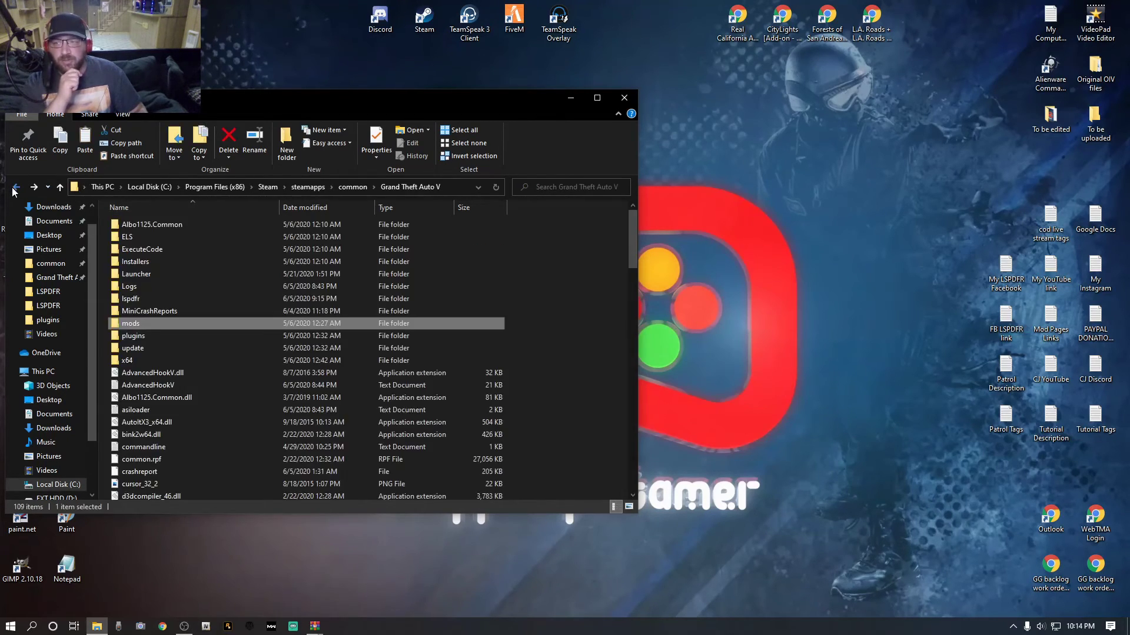
{"action": "left_click", "coordinate": [134, 351]}
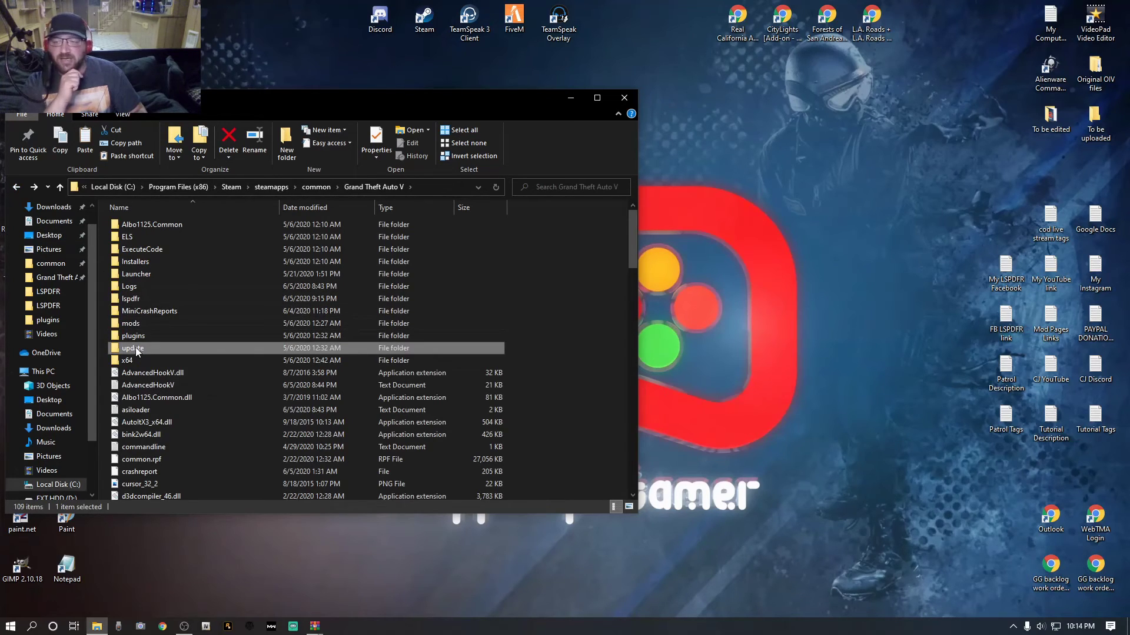
{"action": "right_click", "coordinate": [136, 352]}
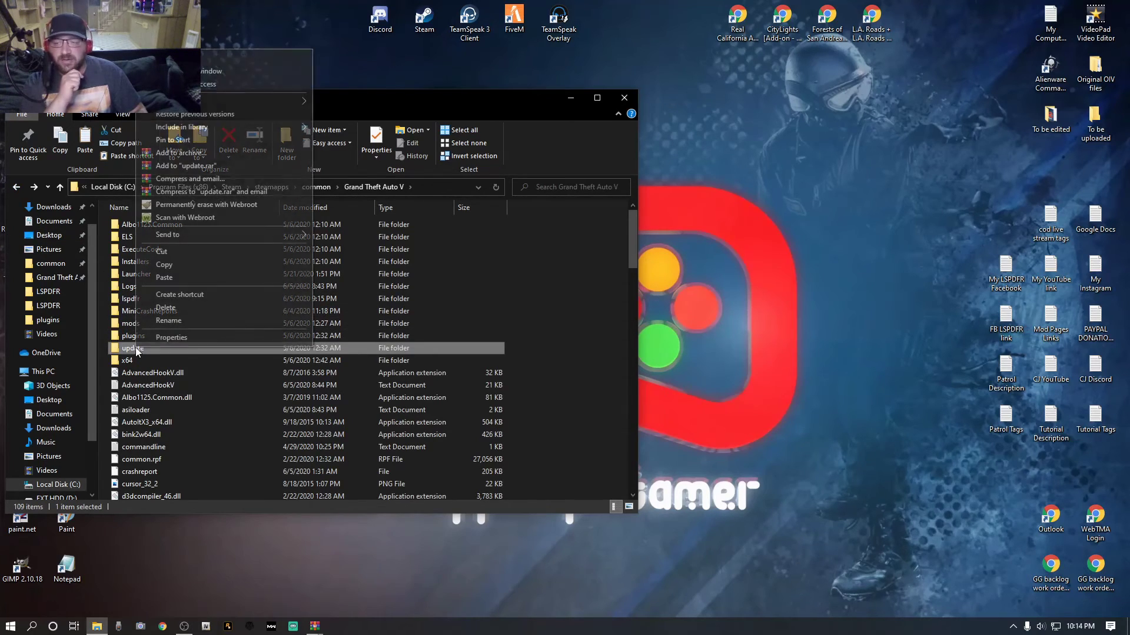
{"action": "left_click", "coordinate": [167, 267]}
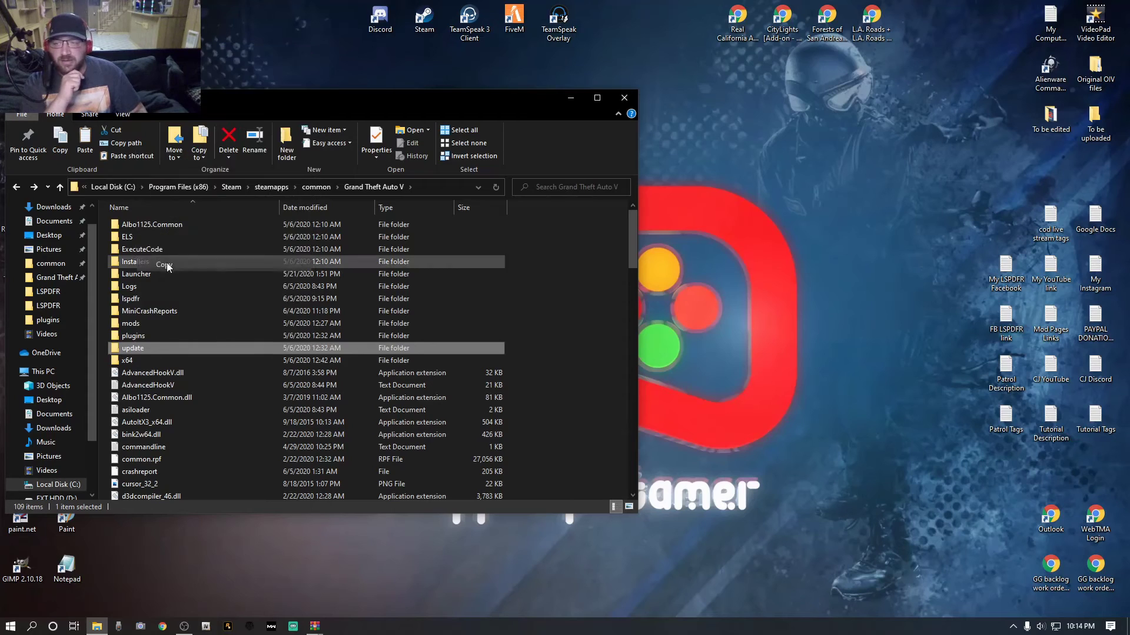
{"action": "double_click", "coordinate": [130, 323]}
{"action": "right_click", "coordinate": [268, 406]}
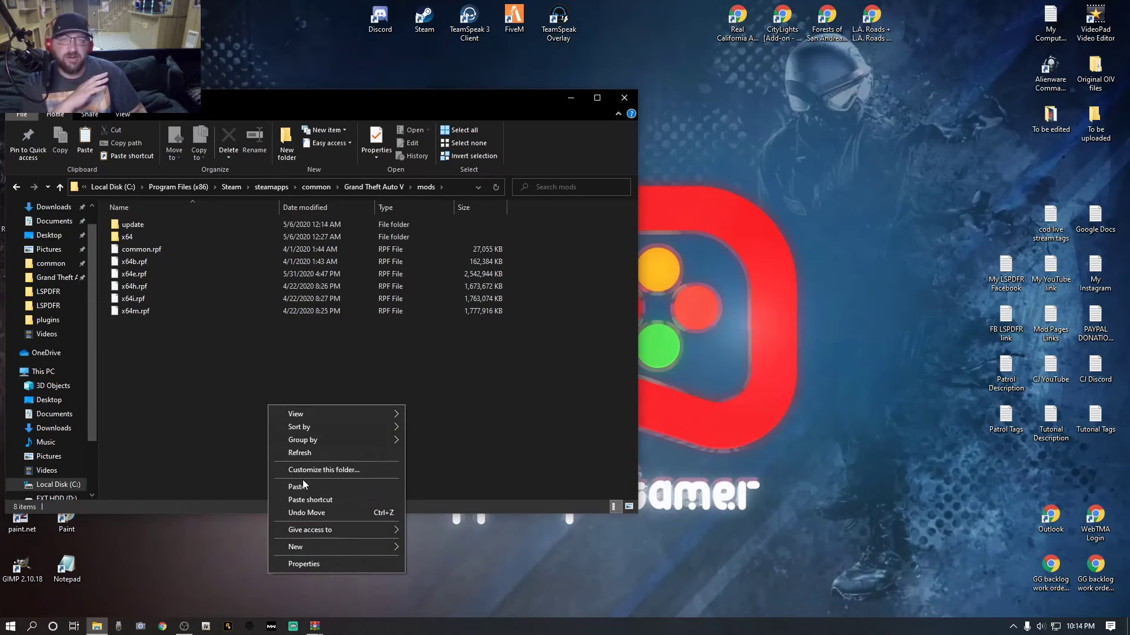
{"action": "left_click", "coordinate": [467, 386]}
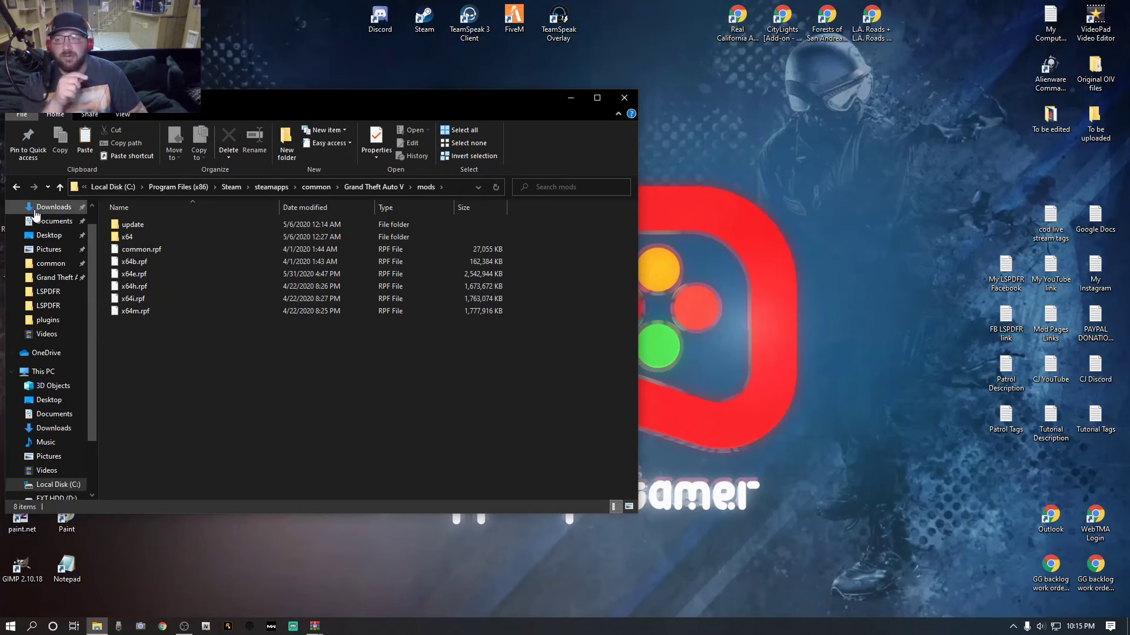
- Go through the common folder to the Grand Theft Auto V game folder, browse its files, and open the lspdfr folder
{"action": "left_click", "coordinate": [51, 264]}
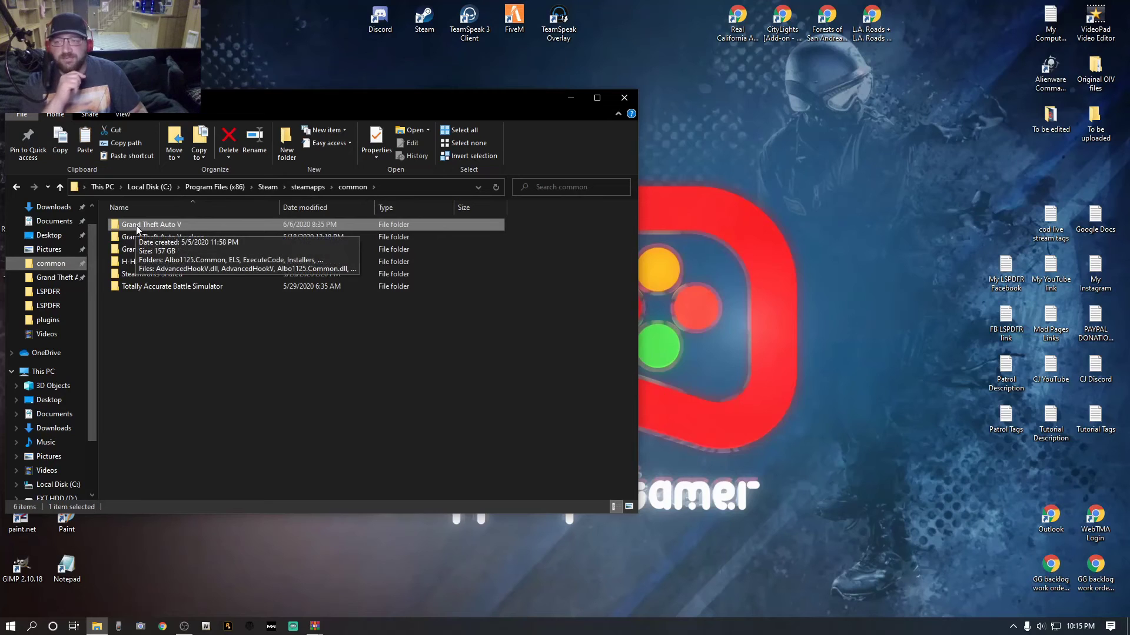
{"action": "double_click", "coordinate": [137, 226]}
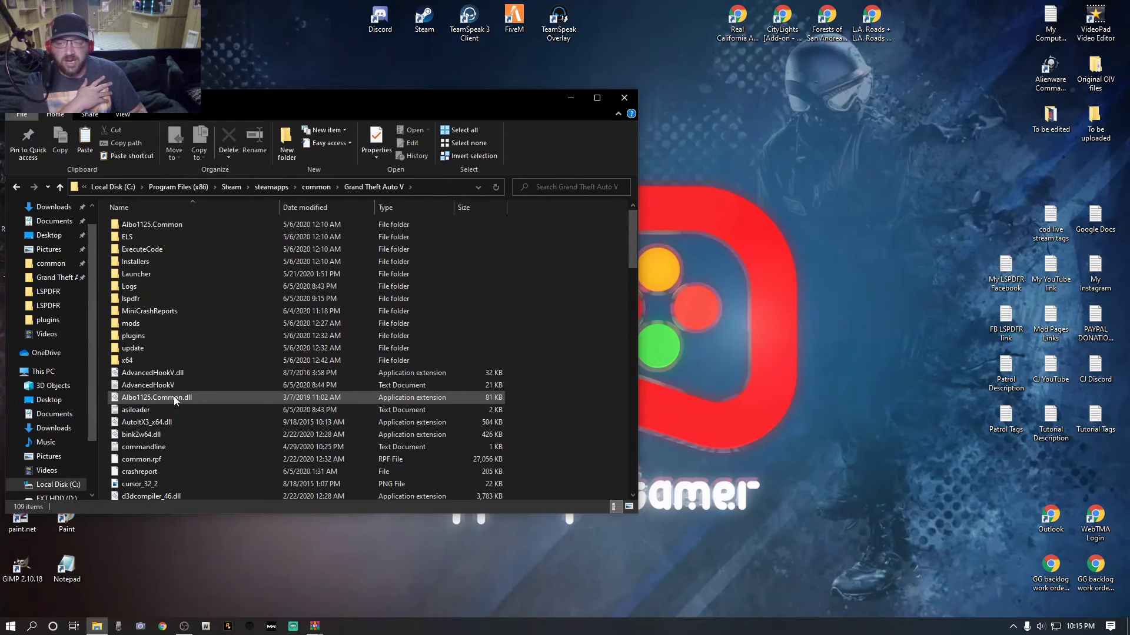
{"action": "scroll", "coordinate": [176, 398], "scroll_direction": "down", "scroll_amount": 12}
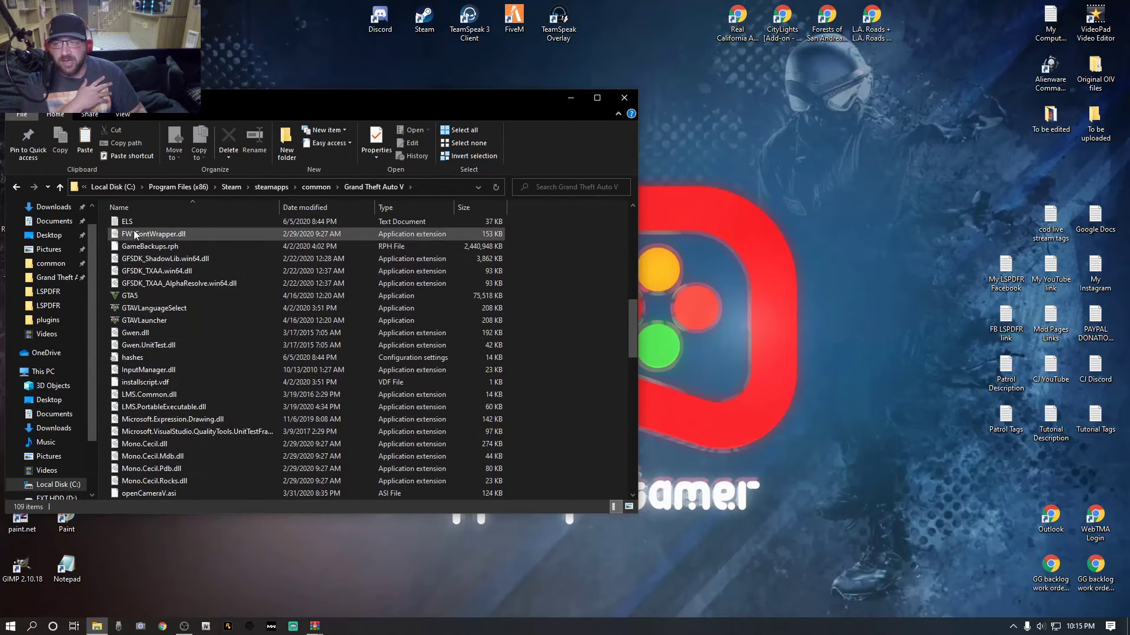
{"action": "scroll", "coordinate": [180, 400], "scroll_direction": "down", "scroll_amount": 3}
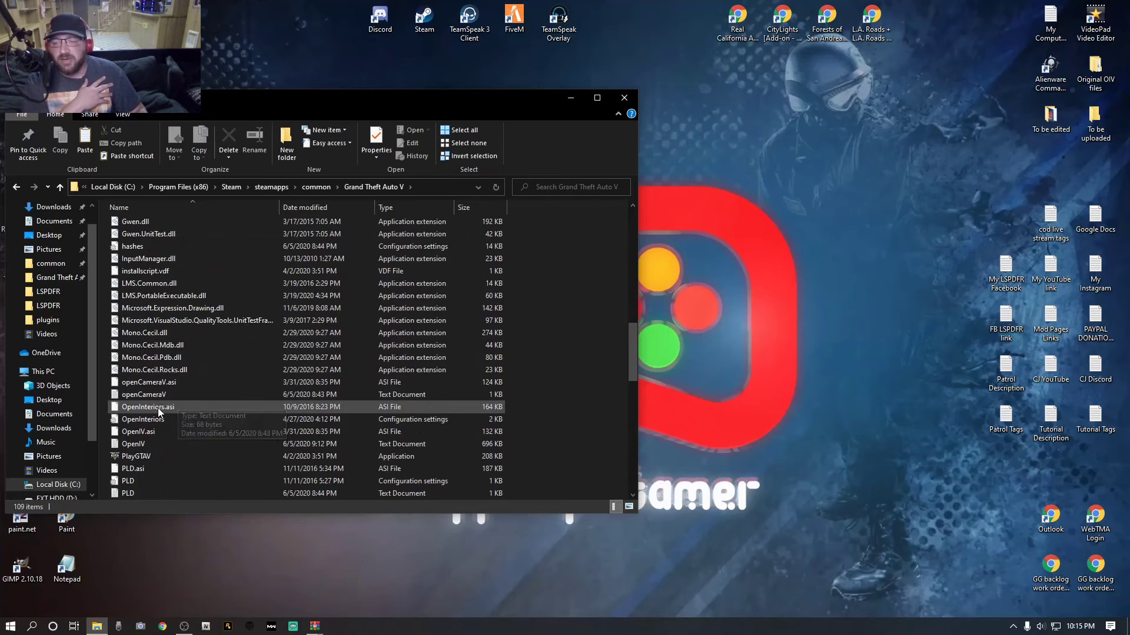
{"action": "scroll", "coordinate": [158, 408], "scroll_direction": "up", "scroll_amount": 2}
{"action": "scroll", "coordinate": [157, 409], "scroll_direction": "up", "scroll_amount": 13}
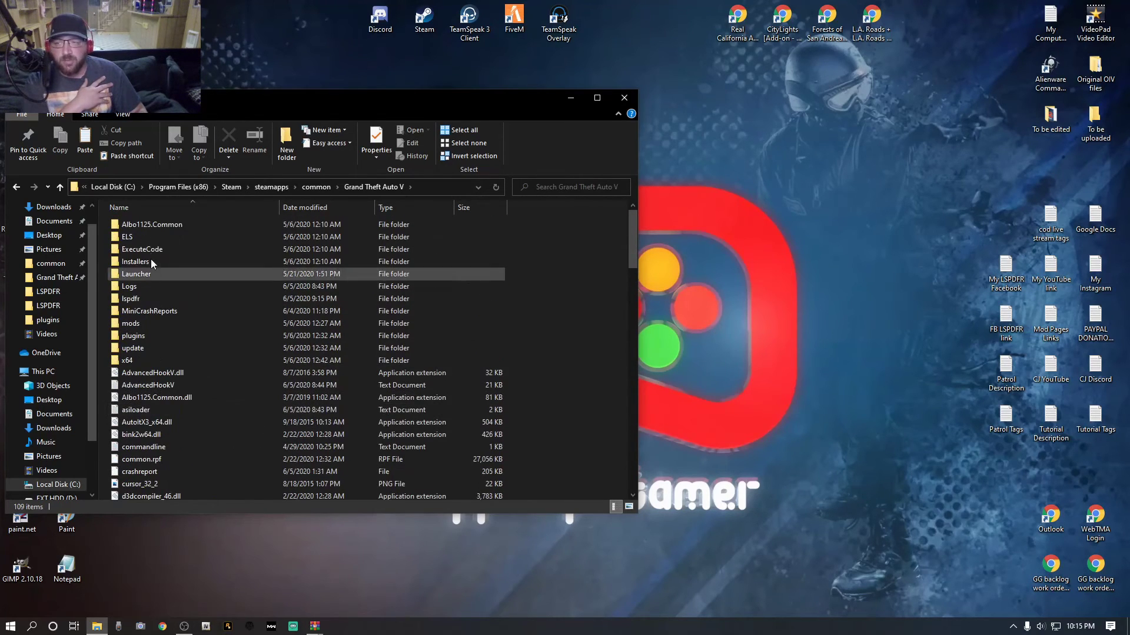
{"action": "double_click", "coordinate": [140, 299]}
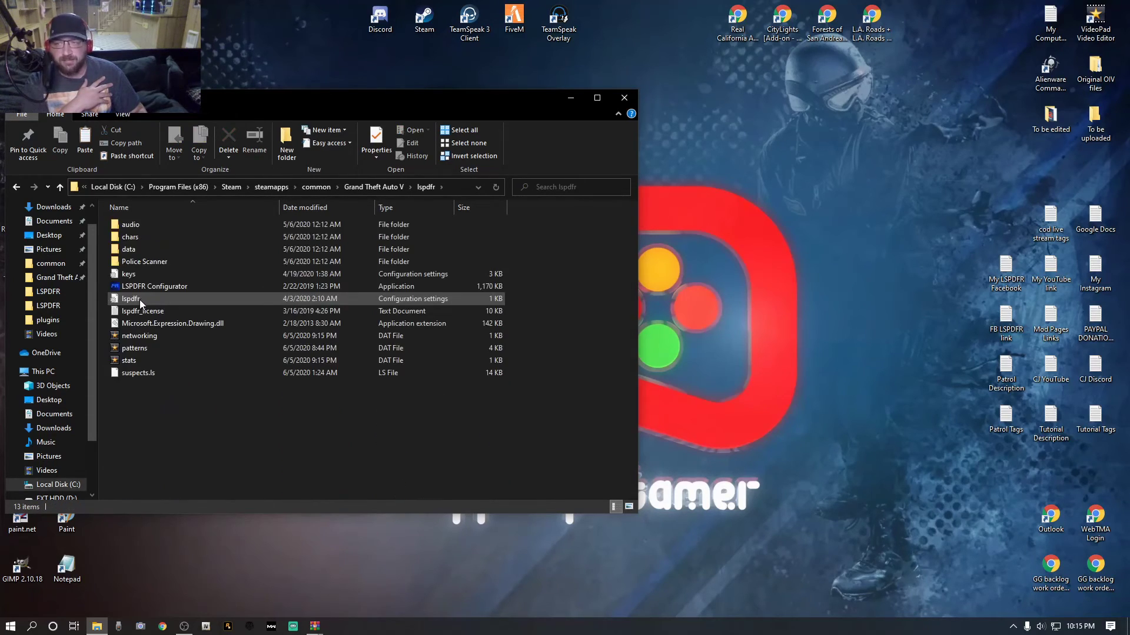
- Open the lspdfr configuration settings file, save it in Notepad, and close both the file and the File Explorer window
{"action": "mouse_move", "coordinate": [178, 295]}
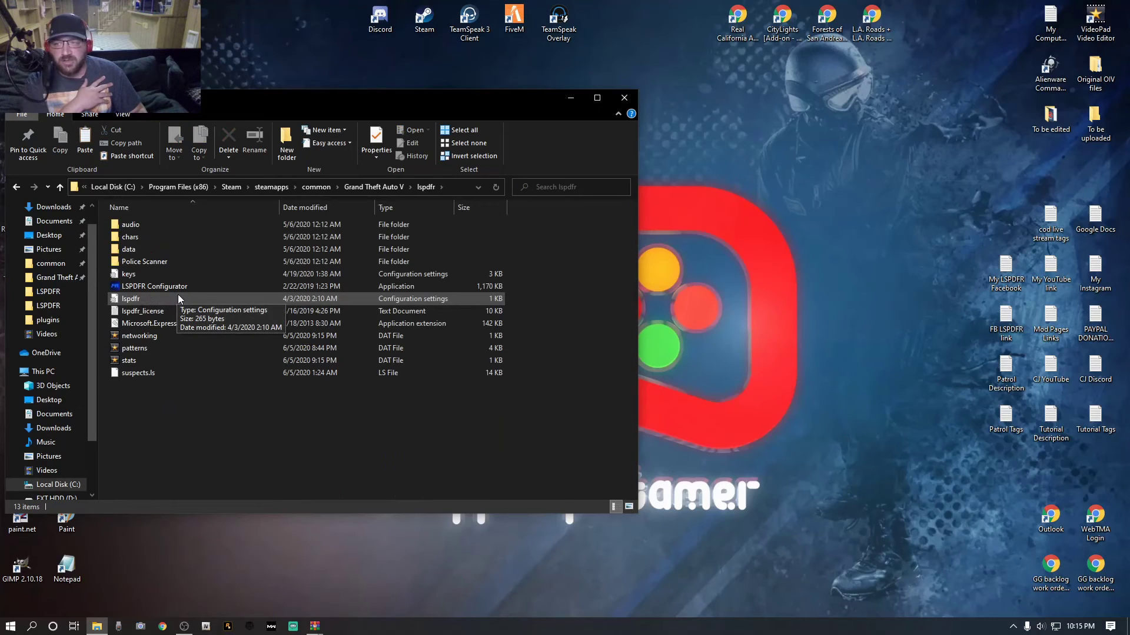
{"action": "double_click", "coordinate": [140, 299]}
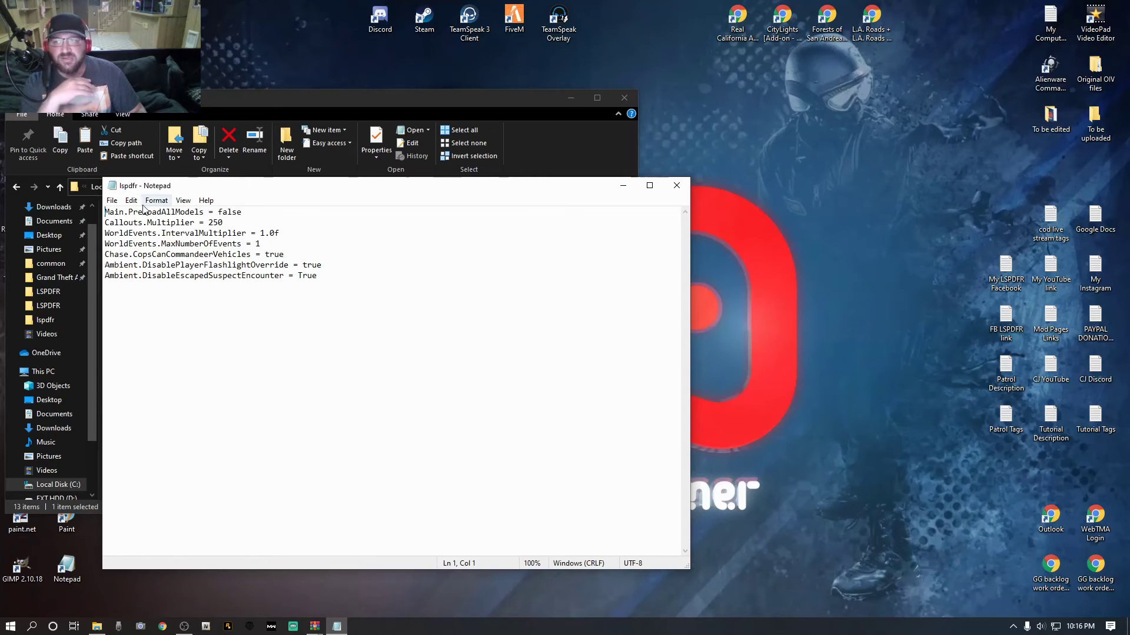
{"action": "left_click", "coordinate": [111, 201]}
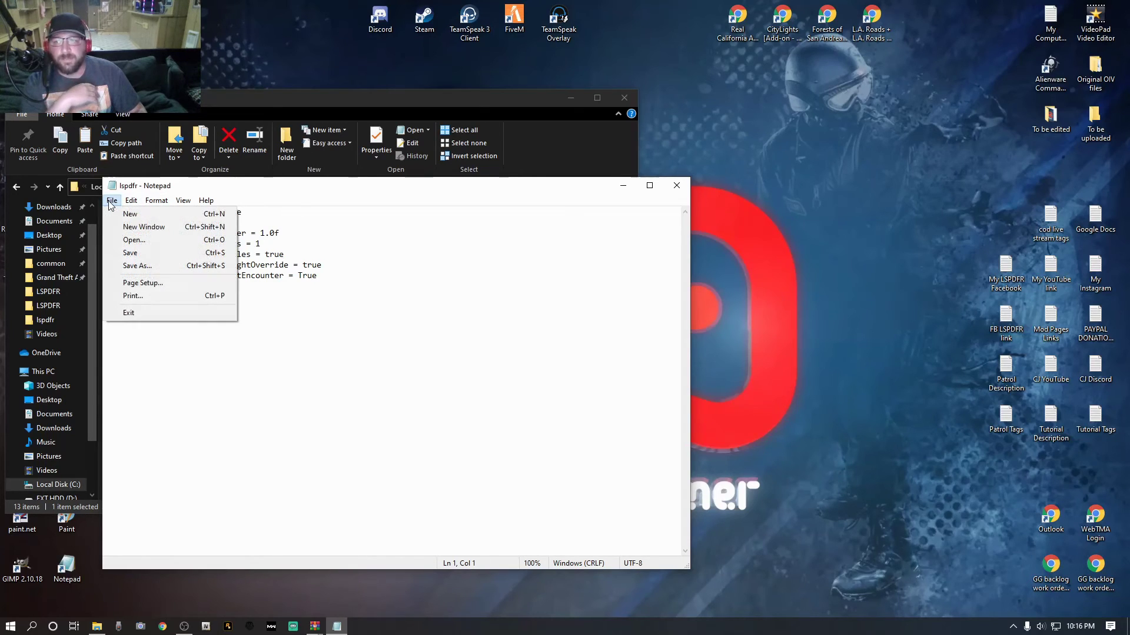
{"action": "left_click", "coordinate": [127, 253]}
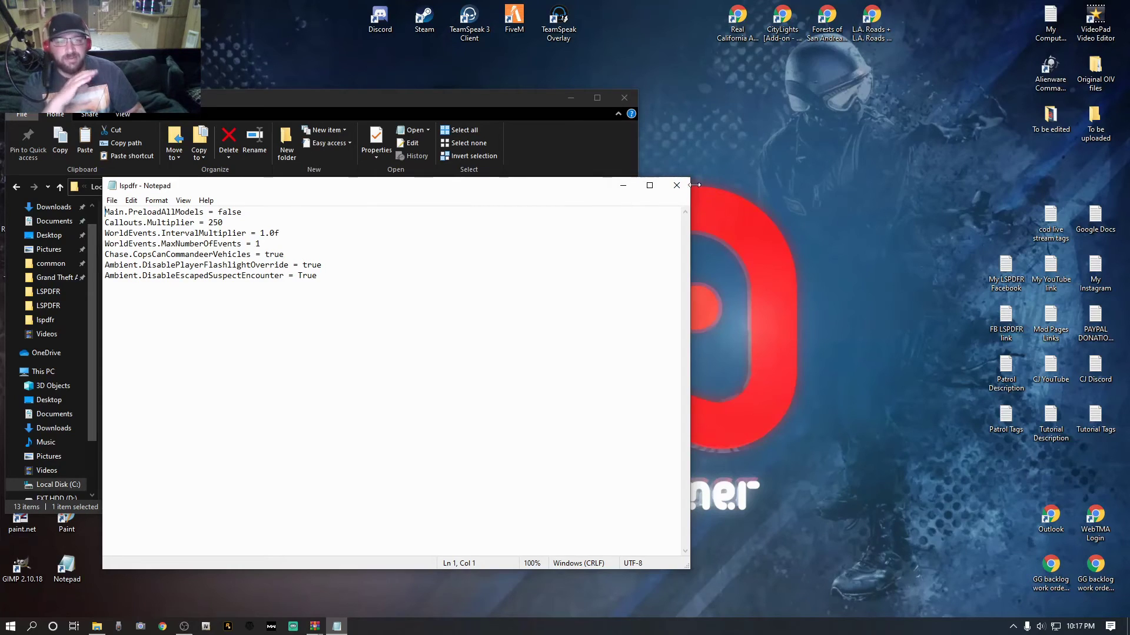
{"action": "left_click", "coordinate": [676, 187]}
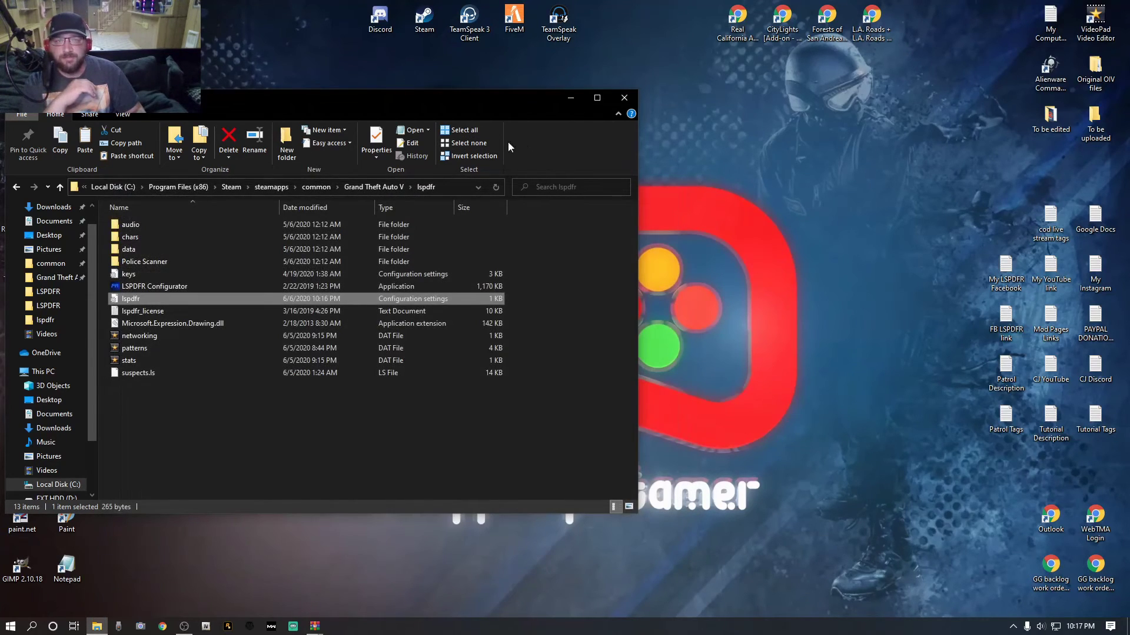
{"action": "left_click", "coordinate": [623, 100]}
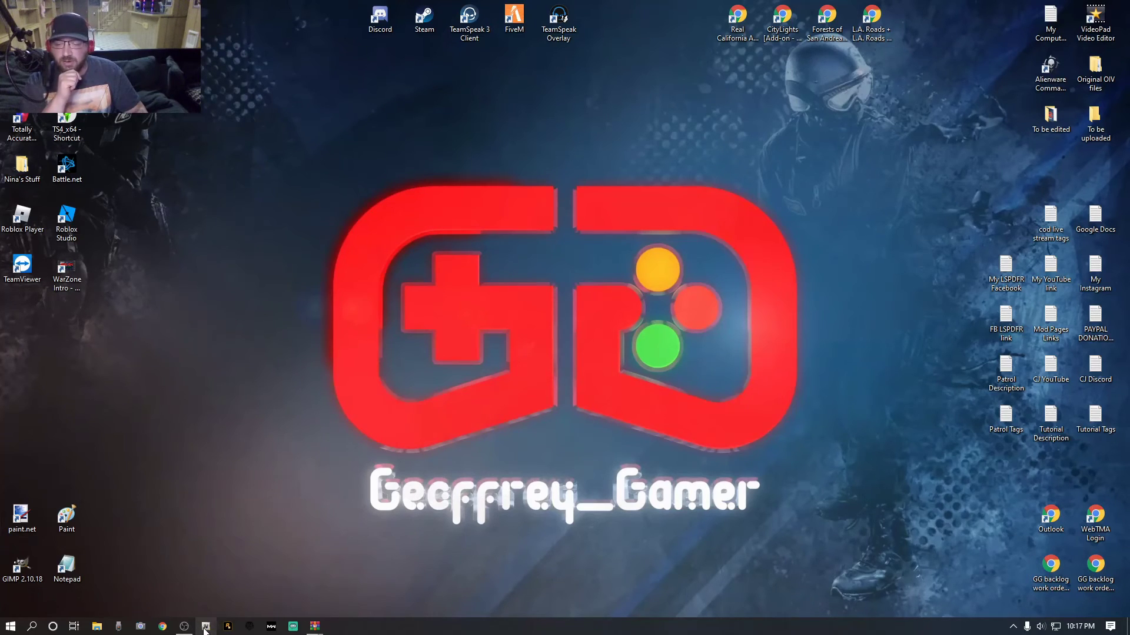
- Switch to OBS, check the audio mixer levels including Mic/Aux, and minimize the OBS window
{"action": "left_click", "coordinate": [184, 627]}
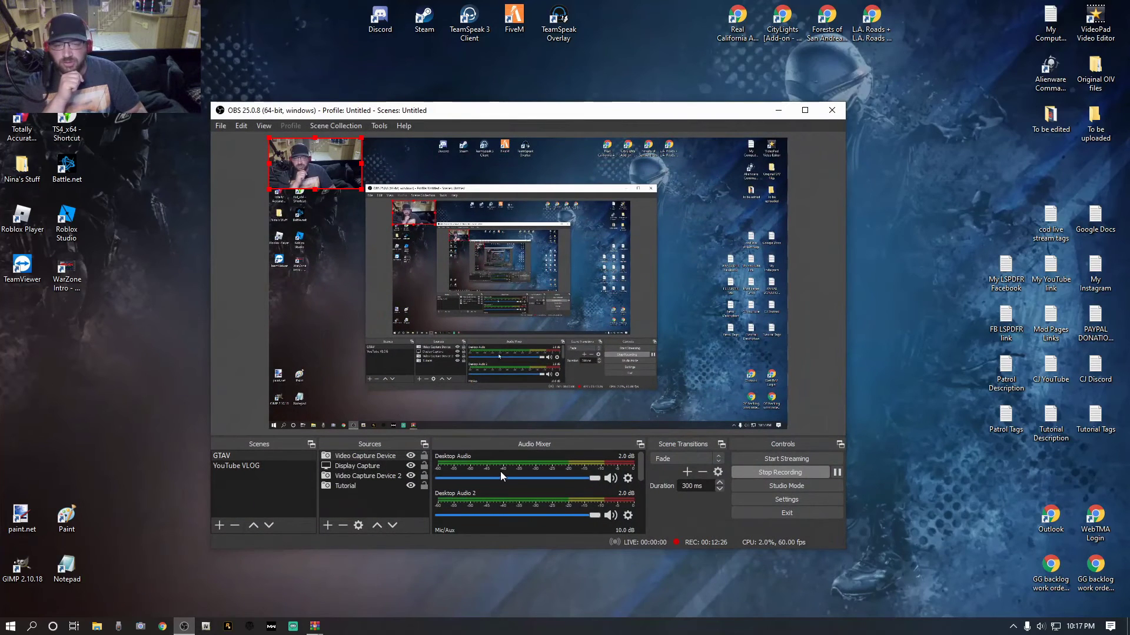
{"action": "scroll", "coordinate": [462, 493], "scroll_direction": "down", "scroll_amount": 2}
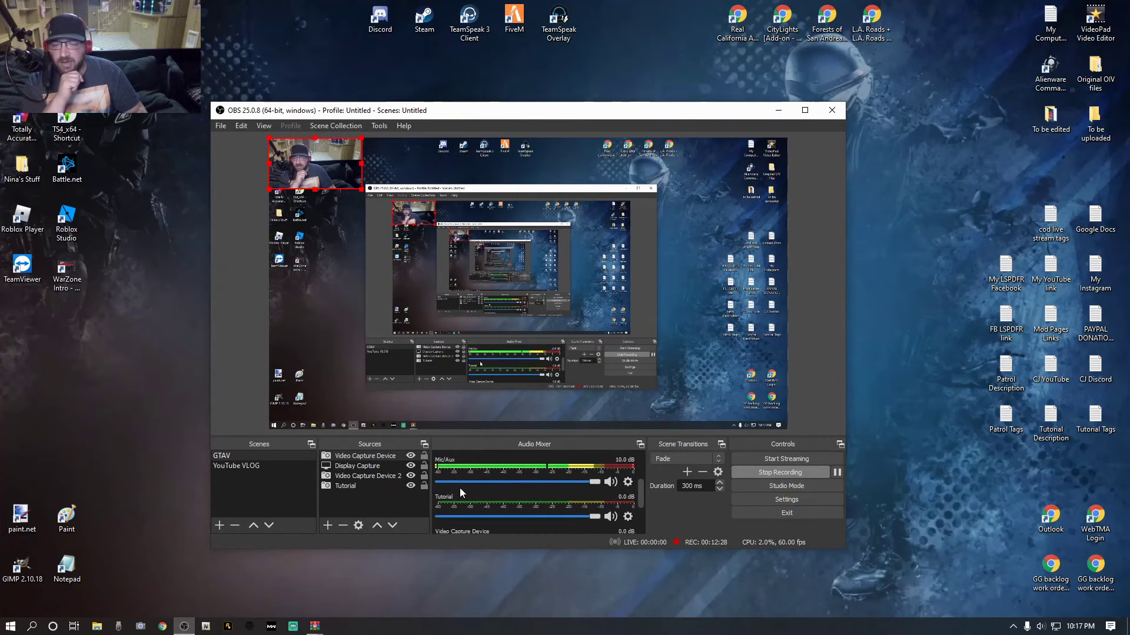
{"action": "left_click", "coordinate": [777, 110]}
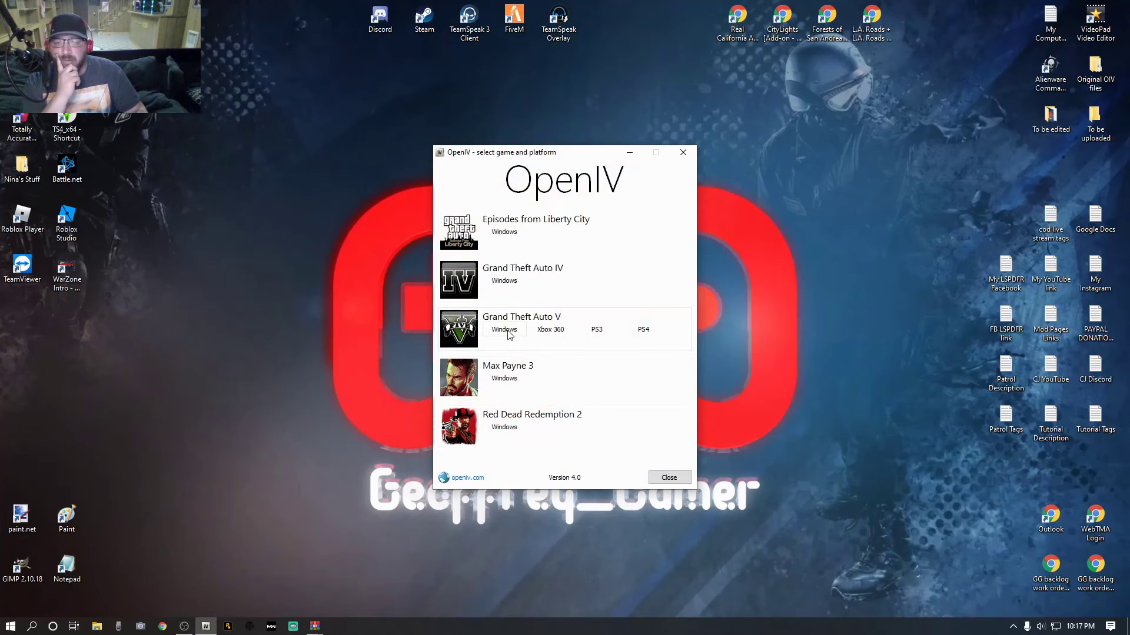
- Load the Windows version of Grand Theft Auto V in OpenIV, then move the window aside and make it taller
{"action": "left_click", "coordinate": [504, 329]}
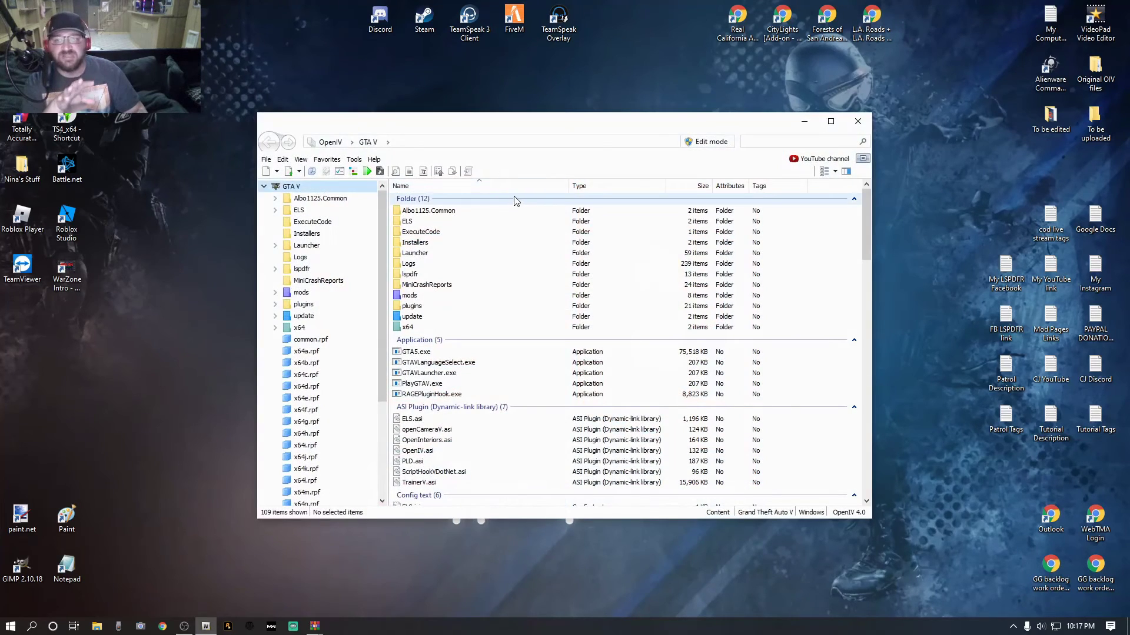
{"action": "left_click_drag", "start_coordinate": [573, 126], "coordinate": [328, 172]}
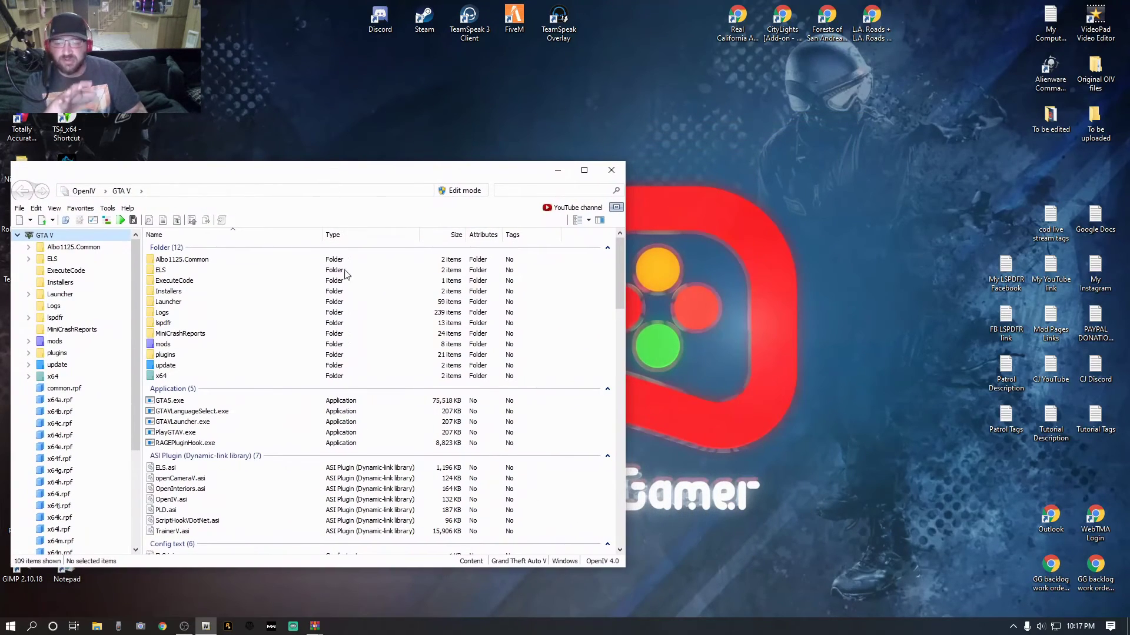
{"action": "left_click_drag", "start_coordinate": [309, 568], "coordinate": [310, 616]}
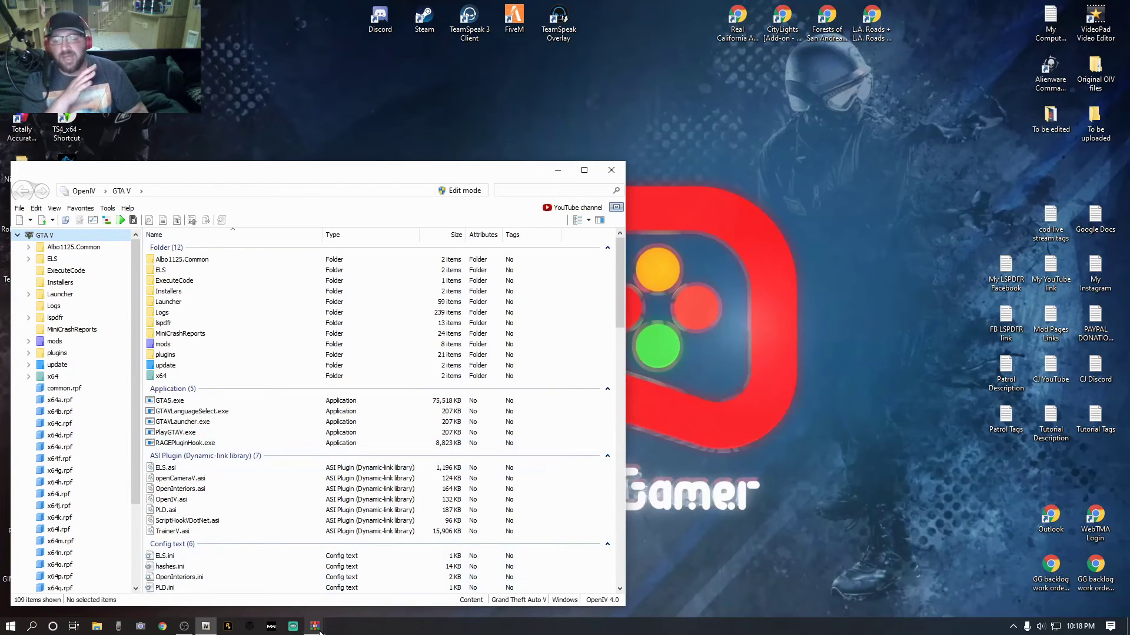
- Bring up the 6172c0-RCA.rar archive in WinRAR and place its window beside OpenIV
{"action": "mouse_move", "coordinate": [317, 630]}
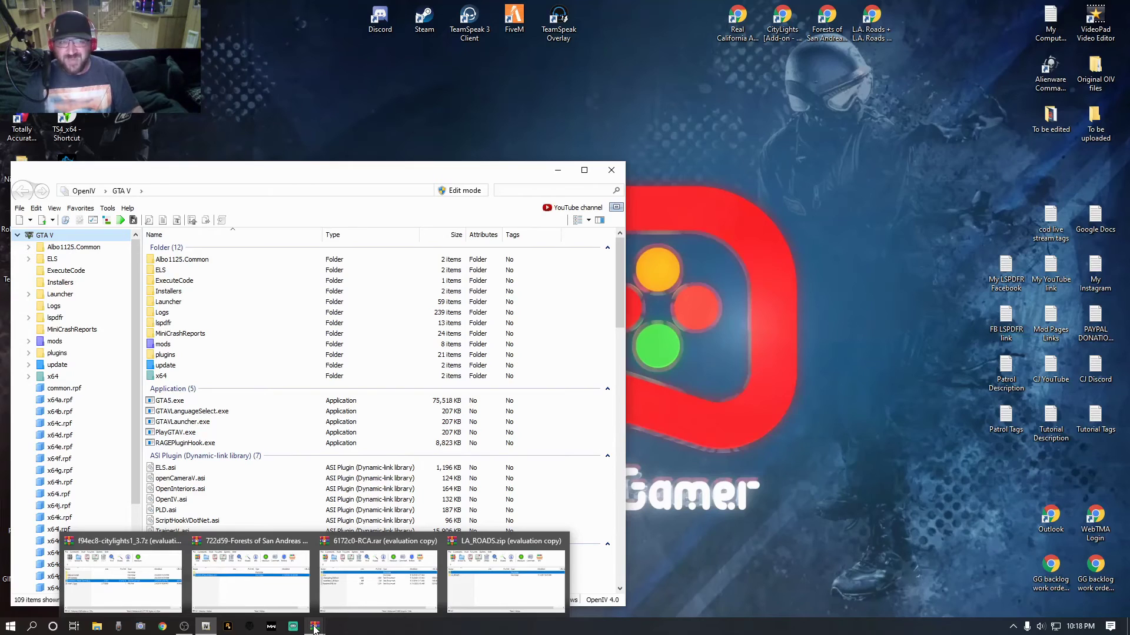
{"action": "left_click", "coordinate": [314, 627]}
{"action": "left_click", "coordinate": [314, 628]}
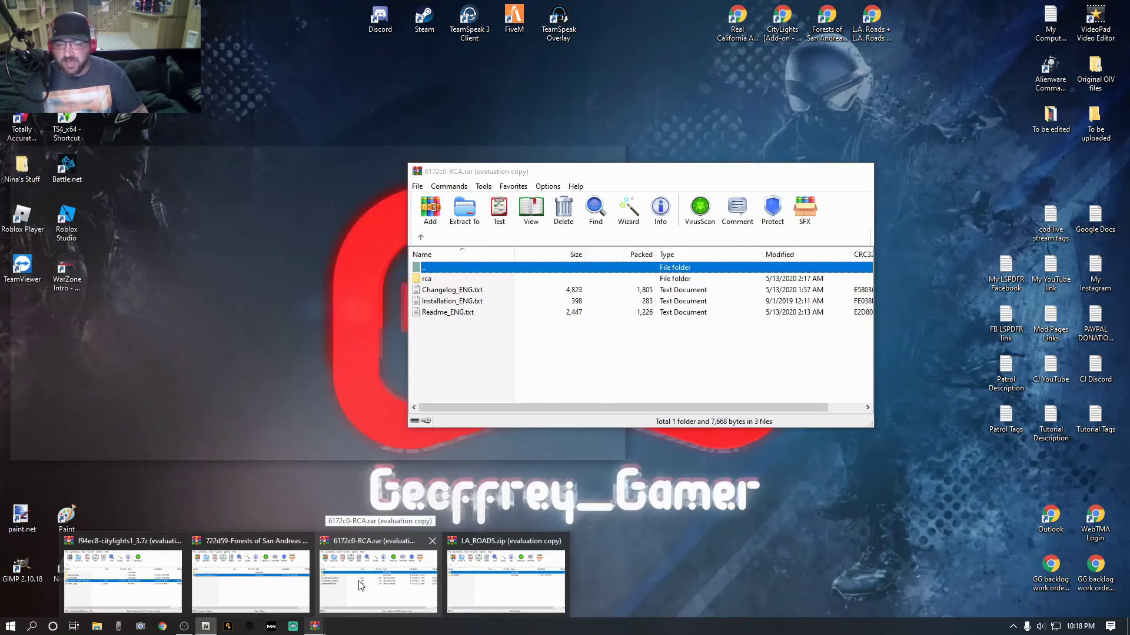
{"action": "left_click", "coordinate": [357, 593]}
{"action": "left_click_drag", "start_coordinate": [604, 178], "coordinate": [838, 237]}
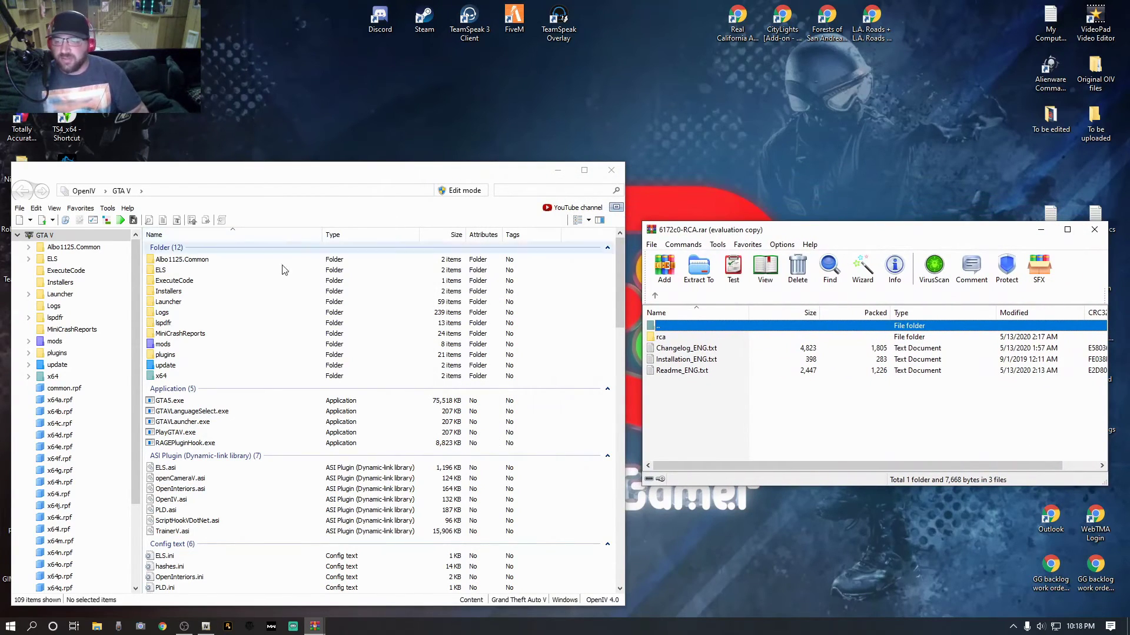
- Turn on edit mode, confirming the warning, and open the mods/update/x64/dlcpacks folder
{"action": "left_click", "coordinate": [471, 191]}
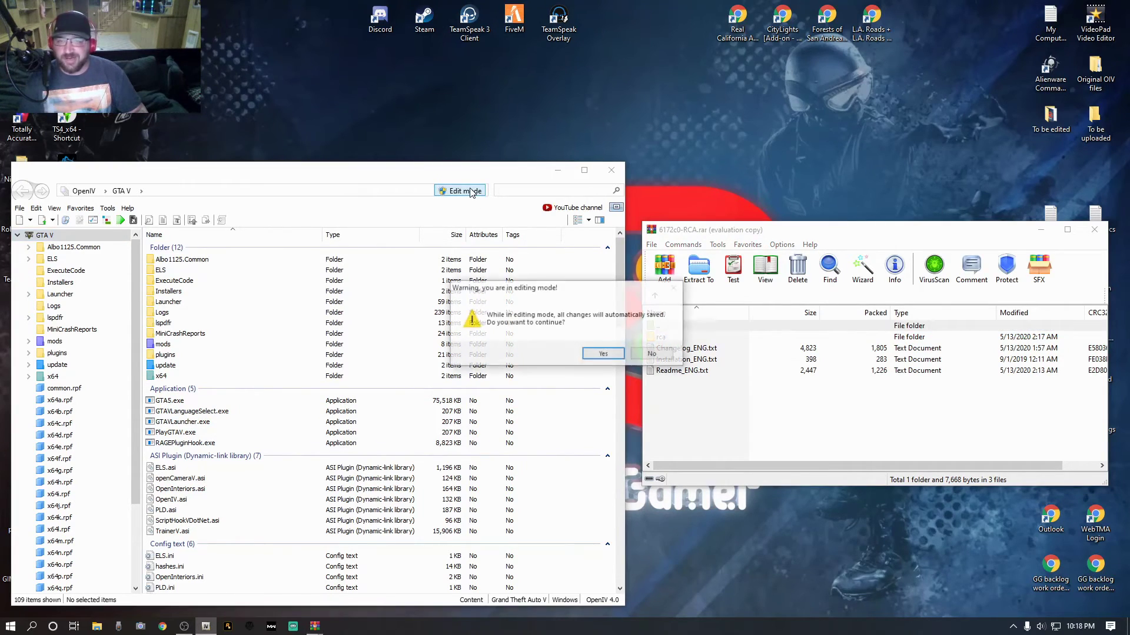
{"action": "left_click", "coordinate": [604, 355]}
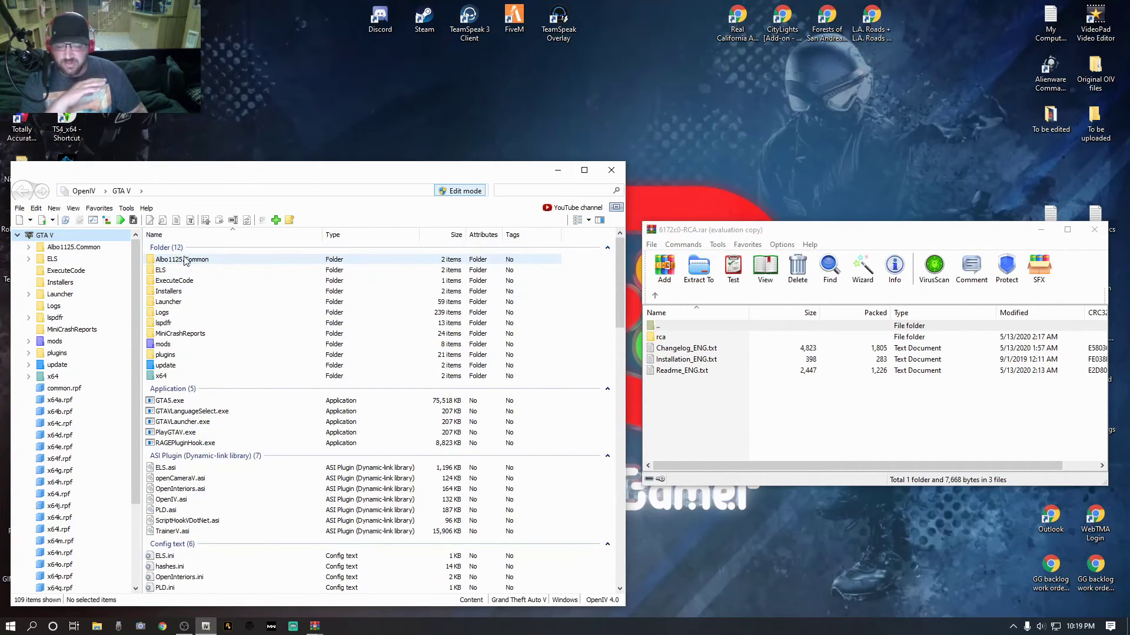
{"action": "left_click", "coordinate": [53, 343]}
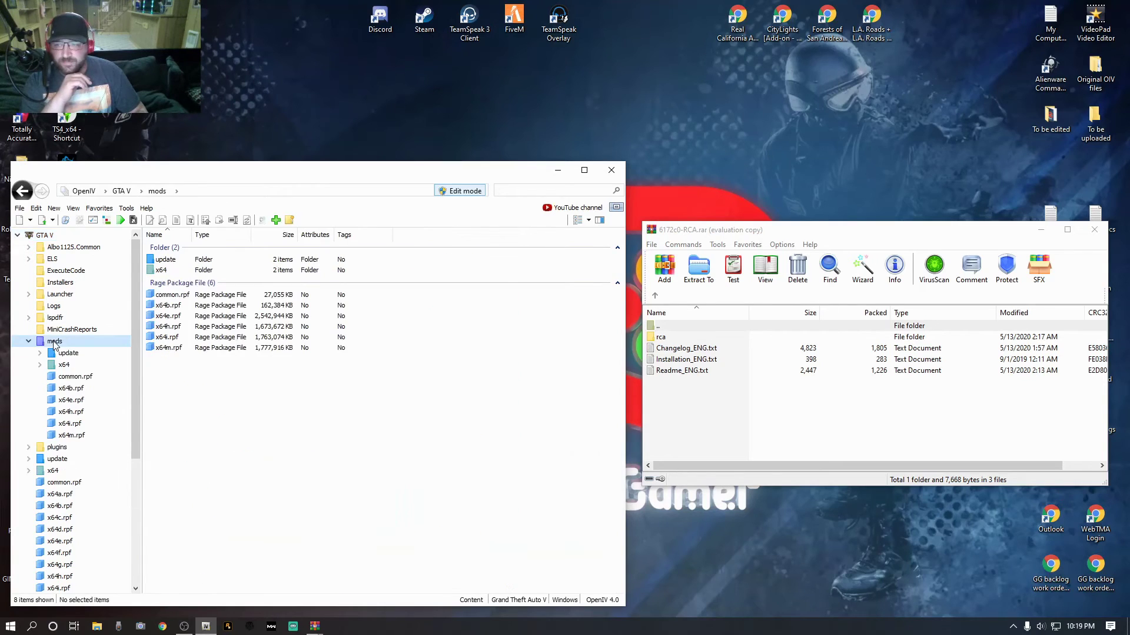
{"action": "double_click", "coordinate": [165, 261]}
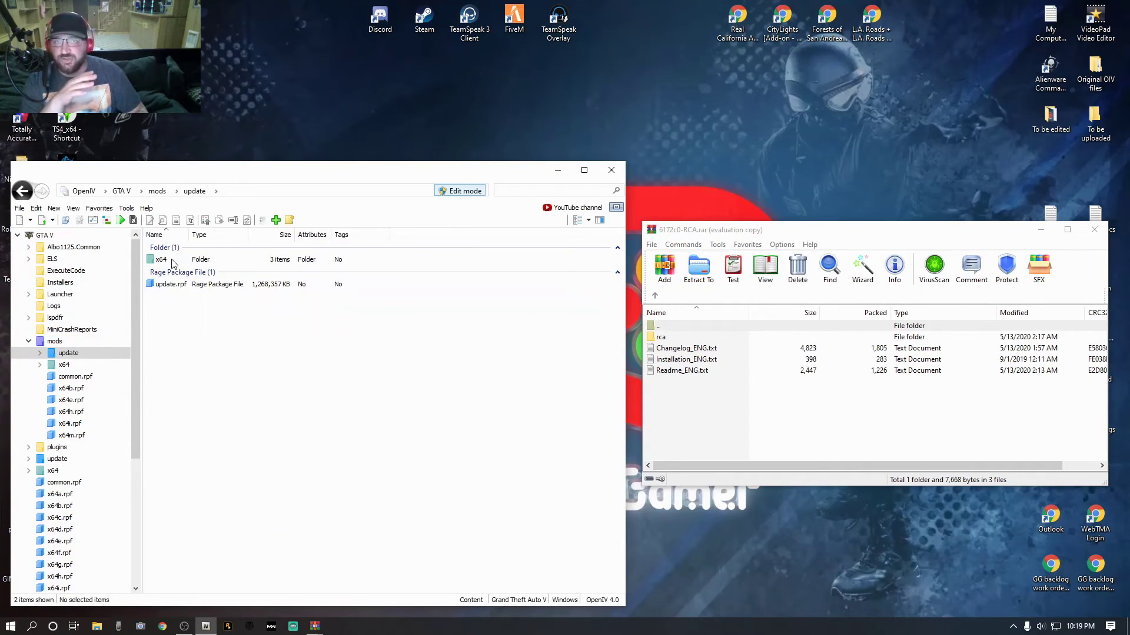
{"action": "left_click", "coordinate": [23, 193]}
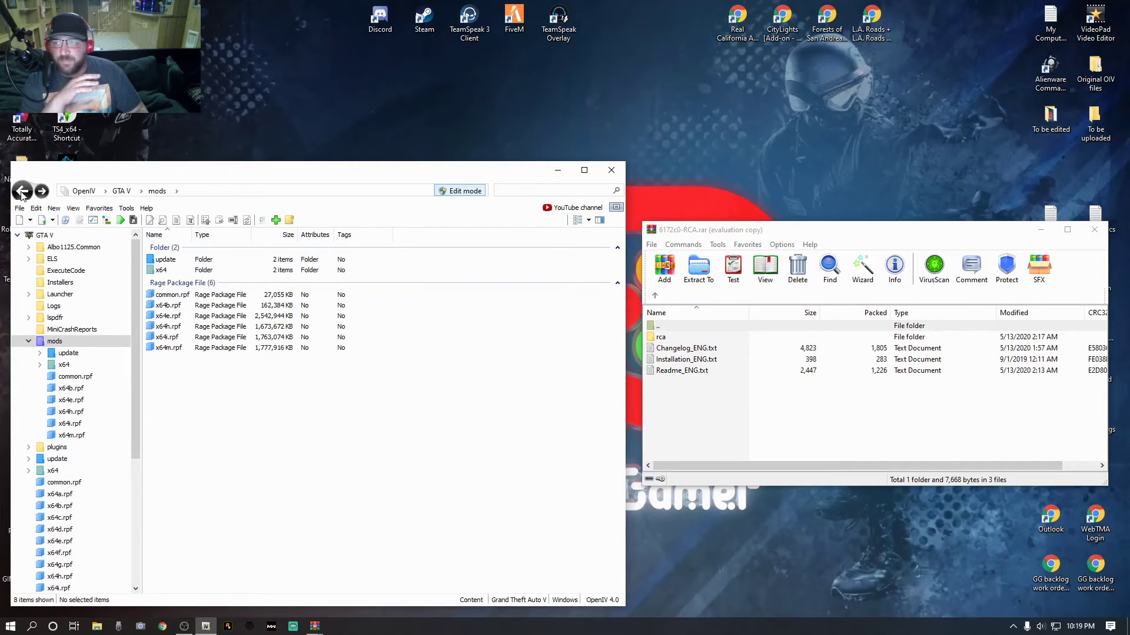
{"action": "left_click", "coordinate": [22, 193]}
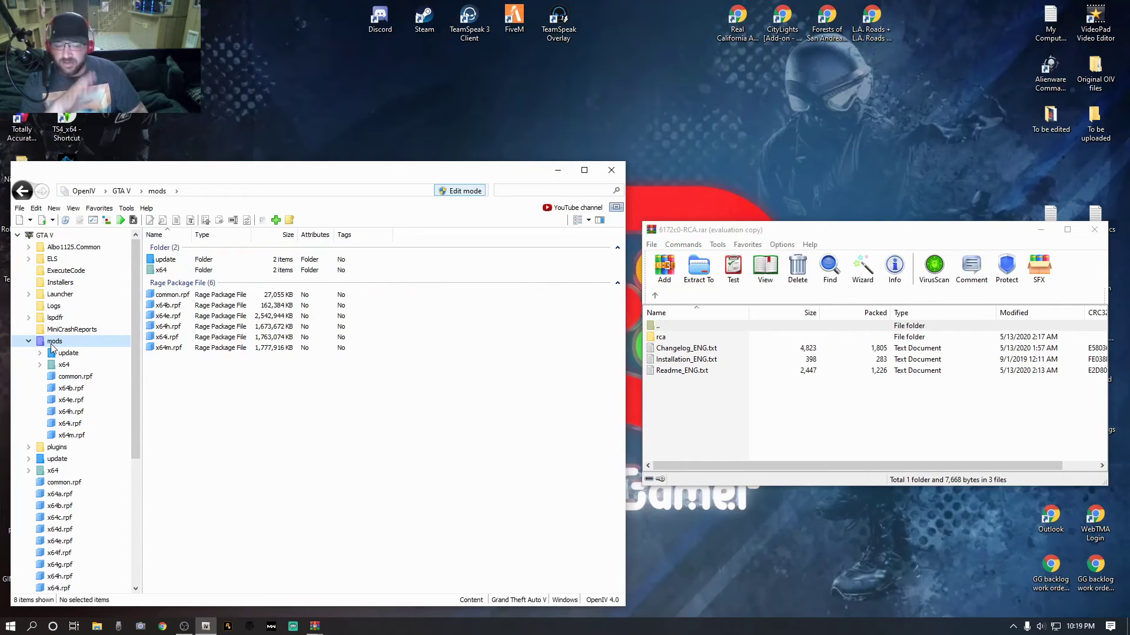
{"action": "double_click", "coordinate": [164, 262]}
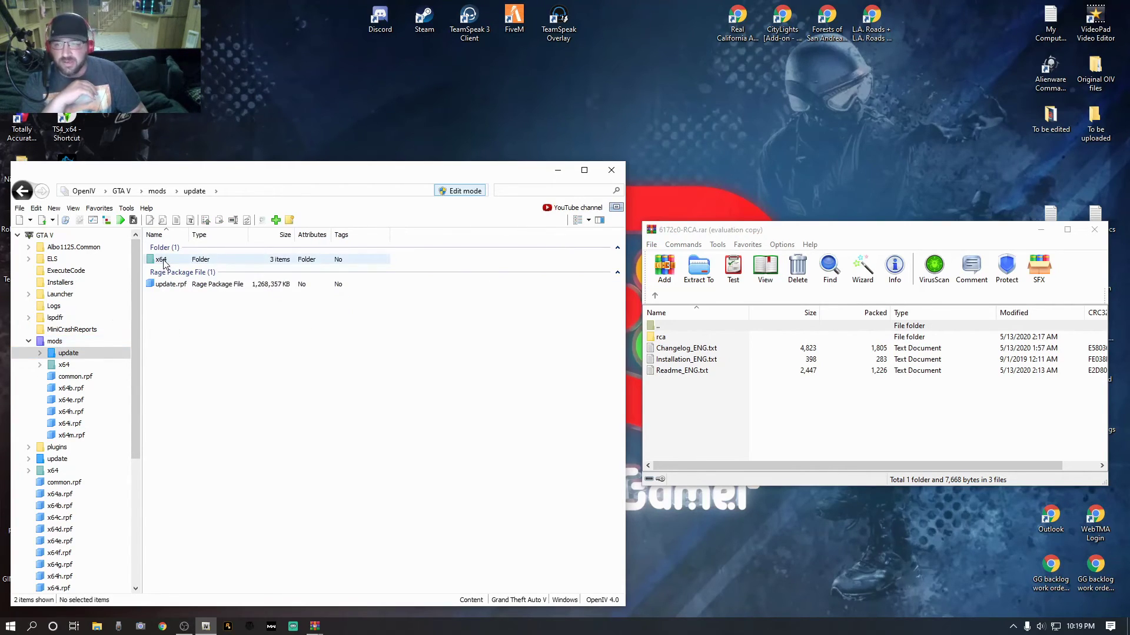
{"action": "double_click", "coordinate": [161, 260]}
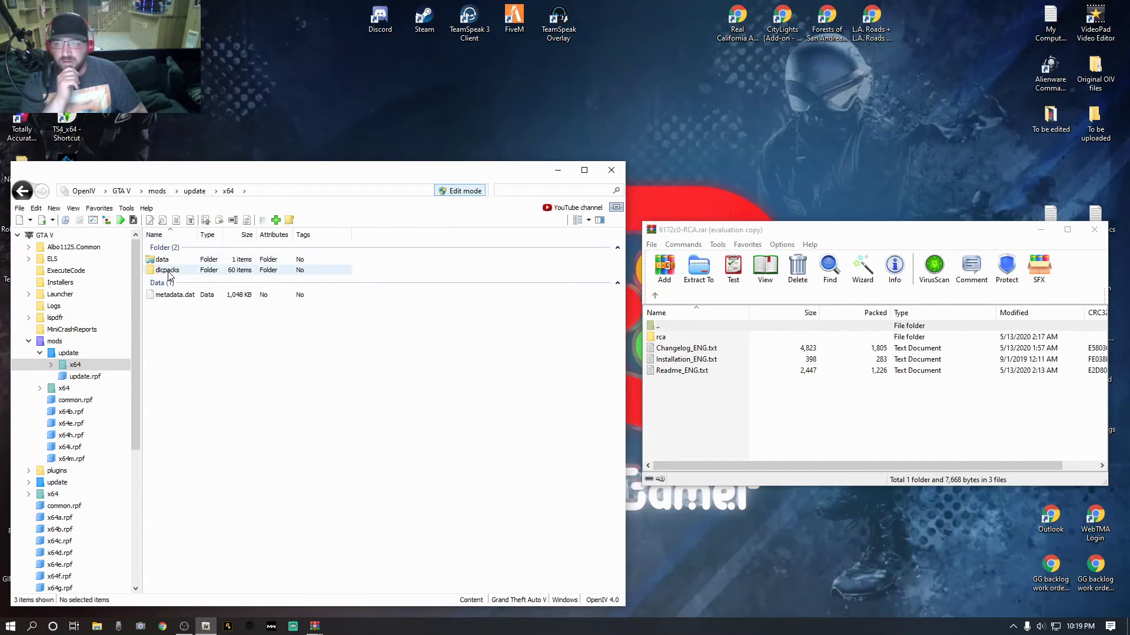
{"action": "double_click", "coordinate": [168, 271]}
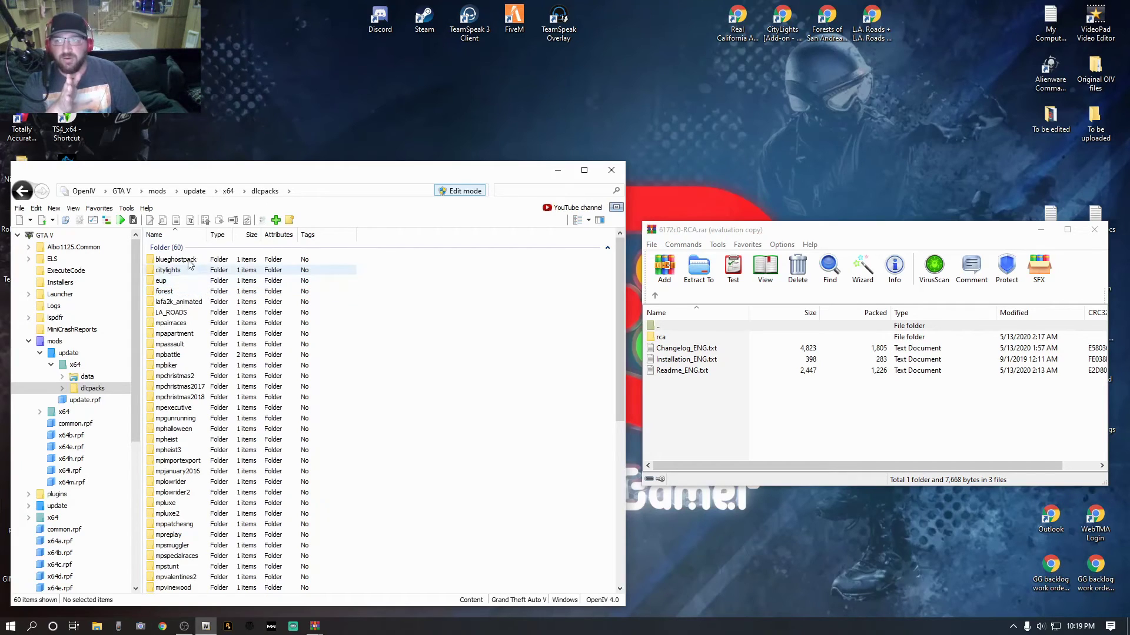
{"action": "left_click", "coordinate": [107, 209]}
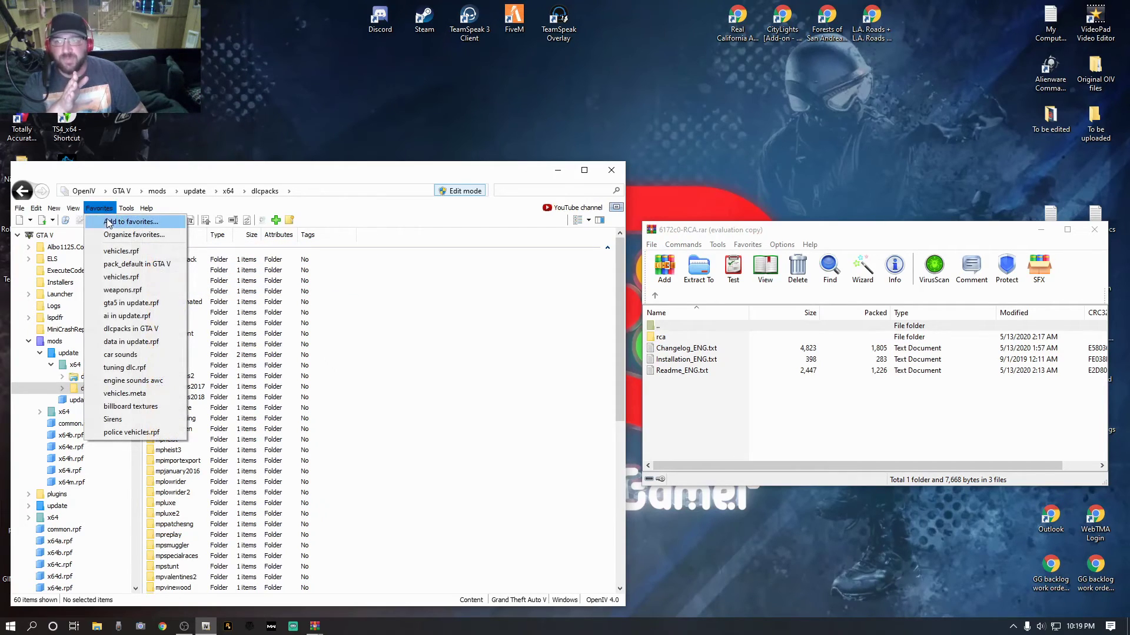
{"action": "left_click", "coordinate": [110, 223]}
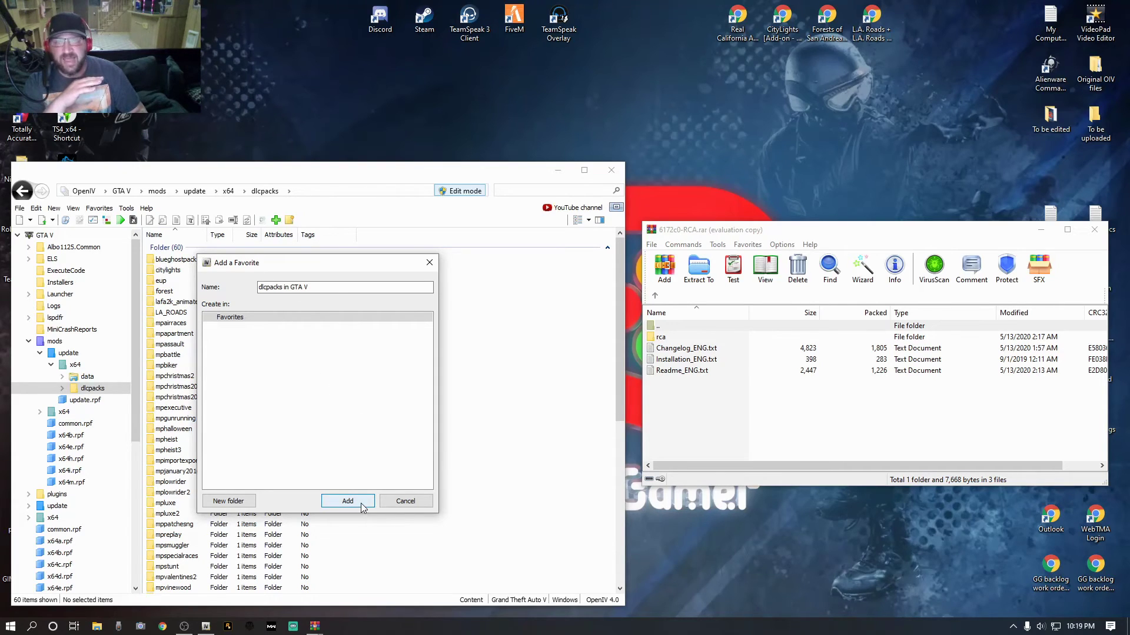
{"action": "left_click", "coordinate": [402, 503]}
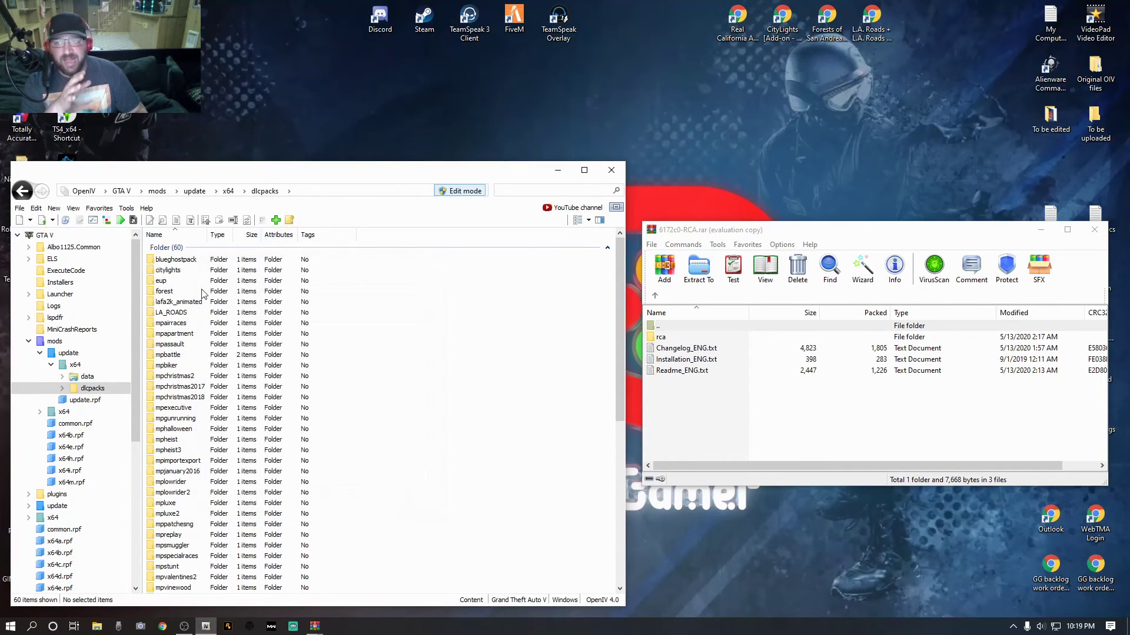
{"action": "left_click", "coordinate": [111, 210]}
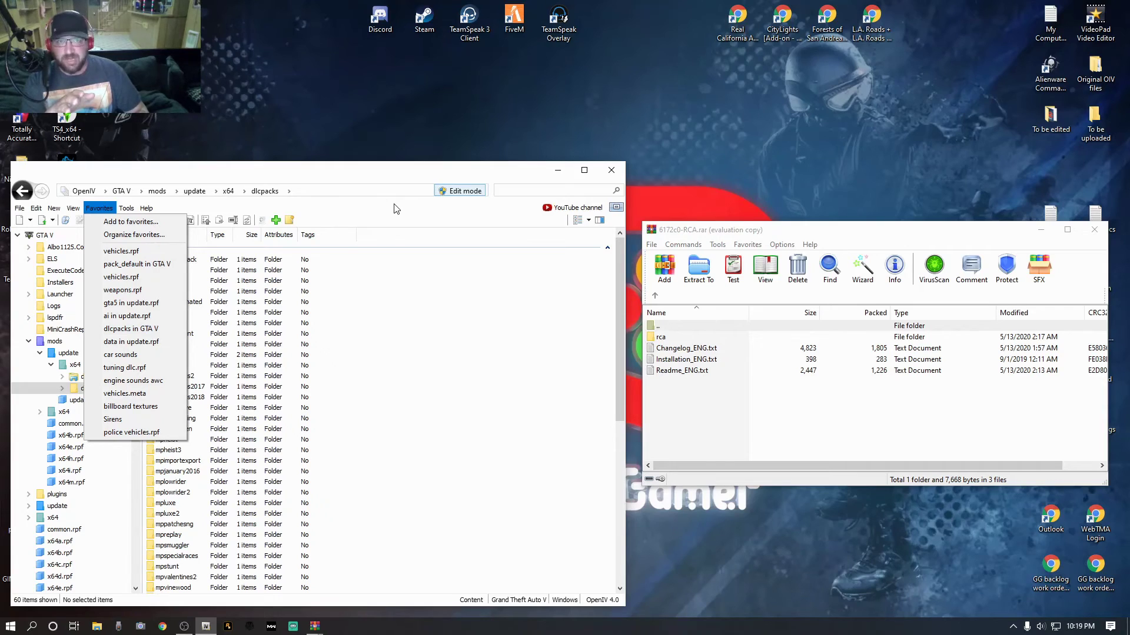
{"action": "left_click", "coordinate": [361, 174]}
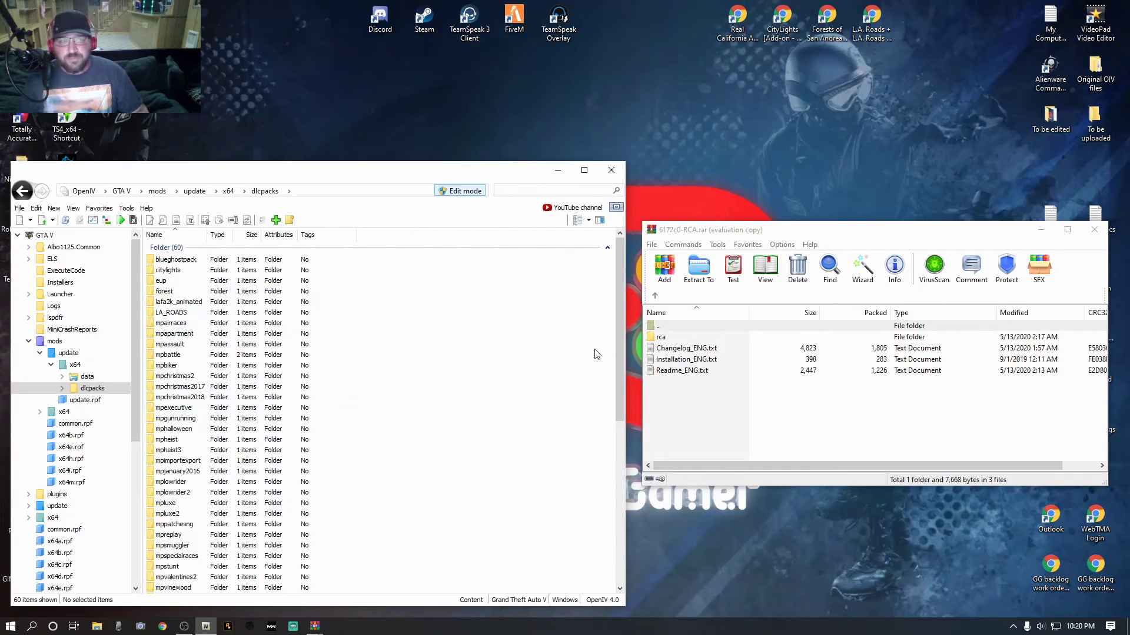
- Examine the contents of the rca folder in the archive and look through the packs in the dlcpacks folder
{"action": "double_click", "coordinate": [662, 339]}
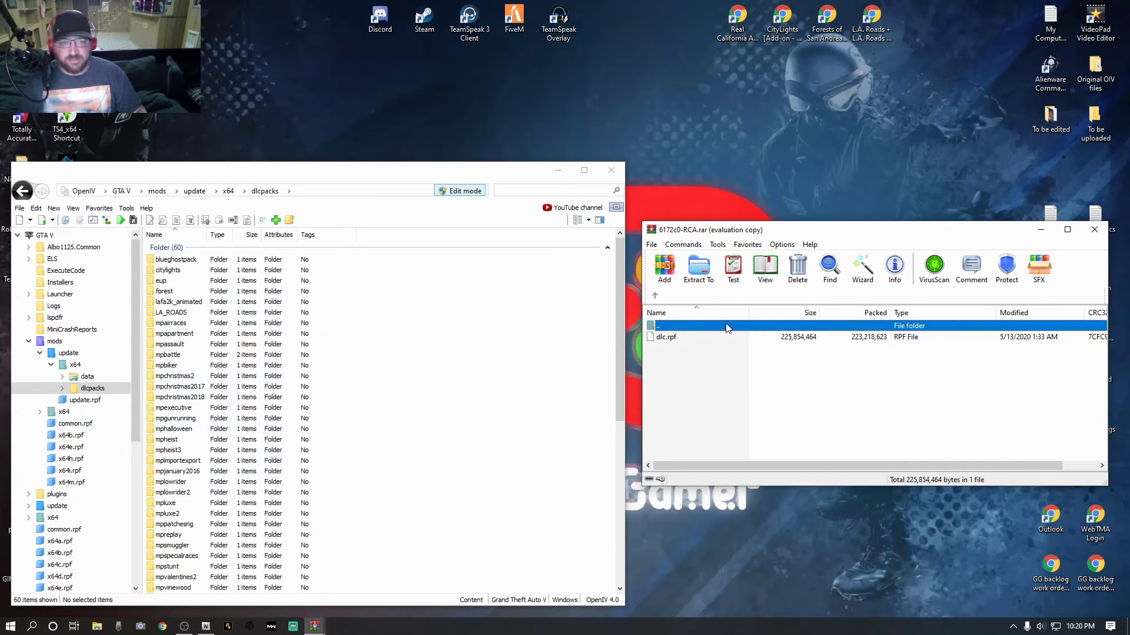
{"action": "left_click", "coordinate": [654, 295]}
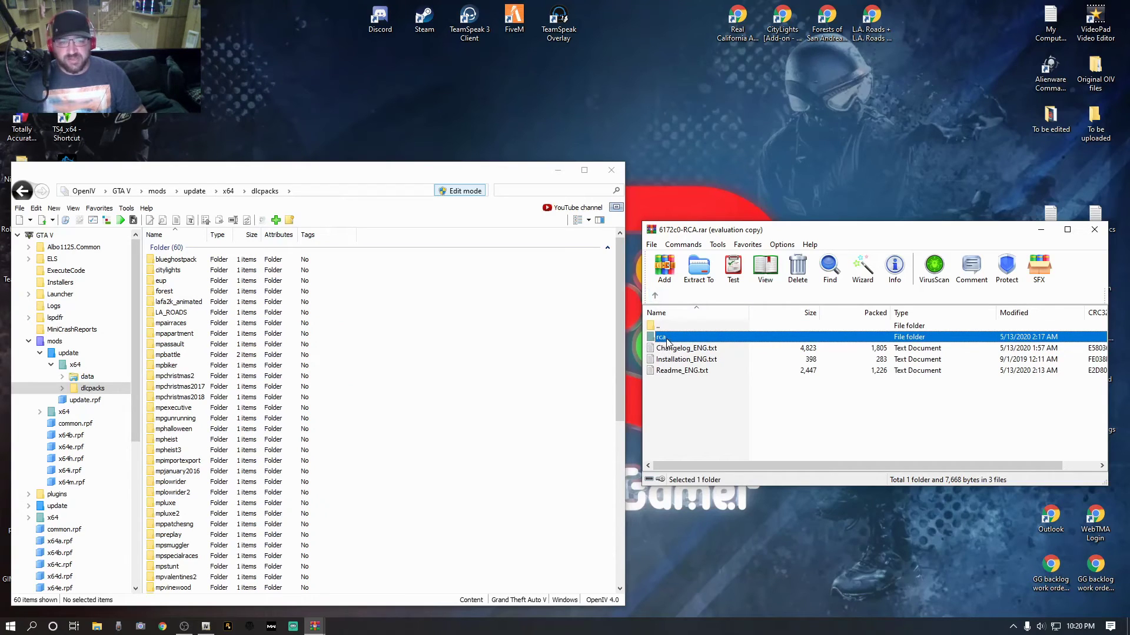
{"action": "left_click", "coordinate": [690, 413]}
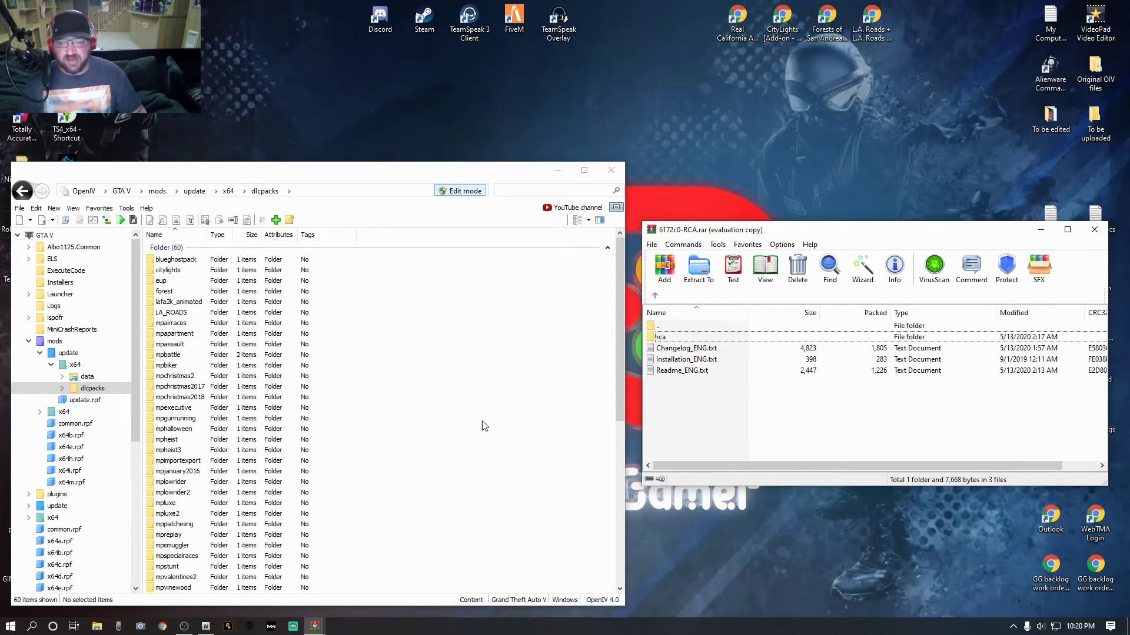
{"action": "scroll", "coordinate": [475, 433], "scroll_direction": "down", "scroll_amount": 8}
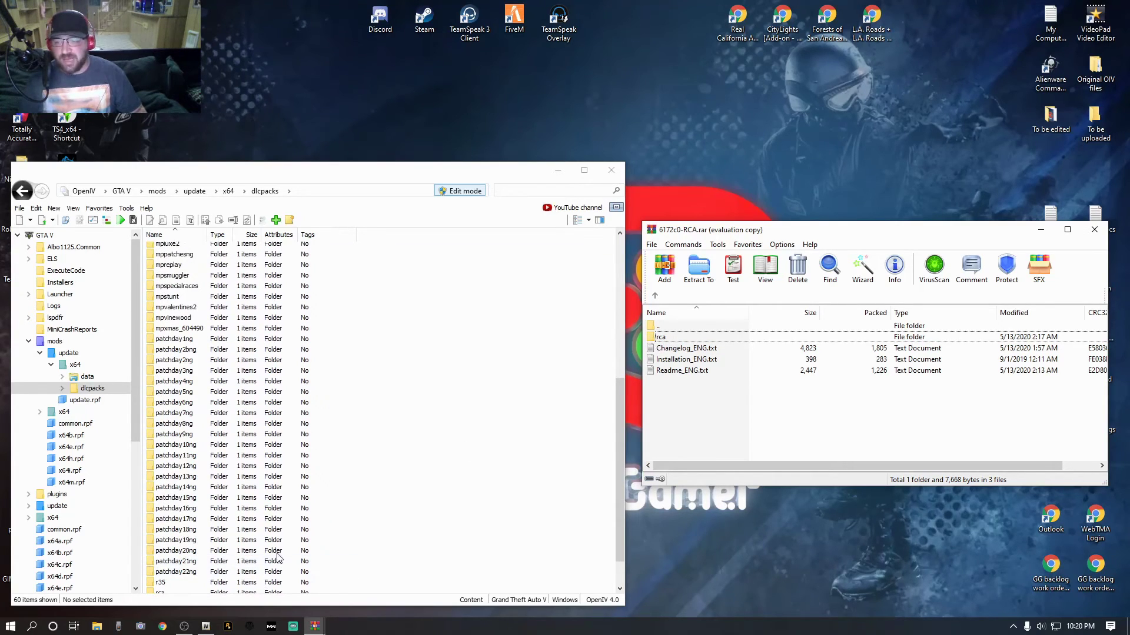
{"action": "scroll", "coordinate": [255, 559], "scroll_direction": "down", "scroll_amount": 2}
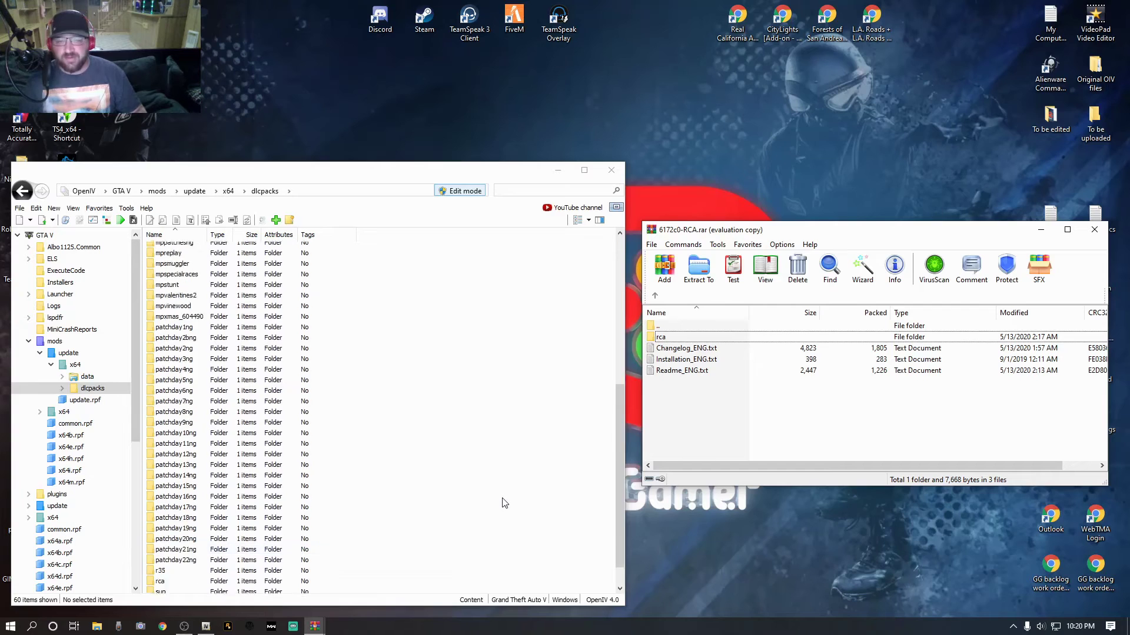
{"action": "scroll", "coordinate": [500, 497], "scroll_direction": "up", "scroll_amount": 15}
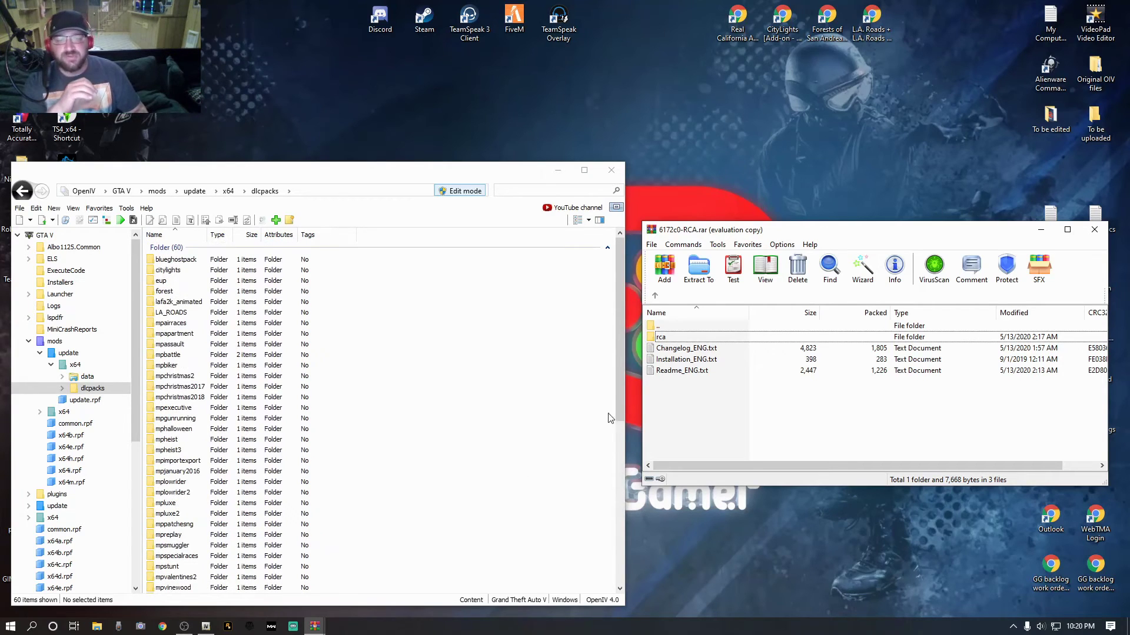
- Try to copy the rca folder from the archive into the dlcpacks folder, and check the folder list for rca
{"action": "left_click_drag", "start_coordinate": [666, 341], "coordinate": [568, 399]}
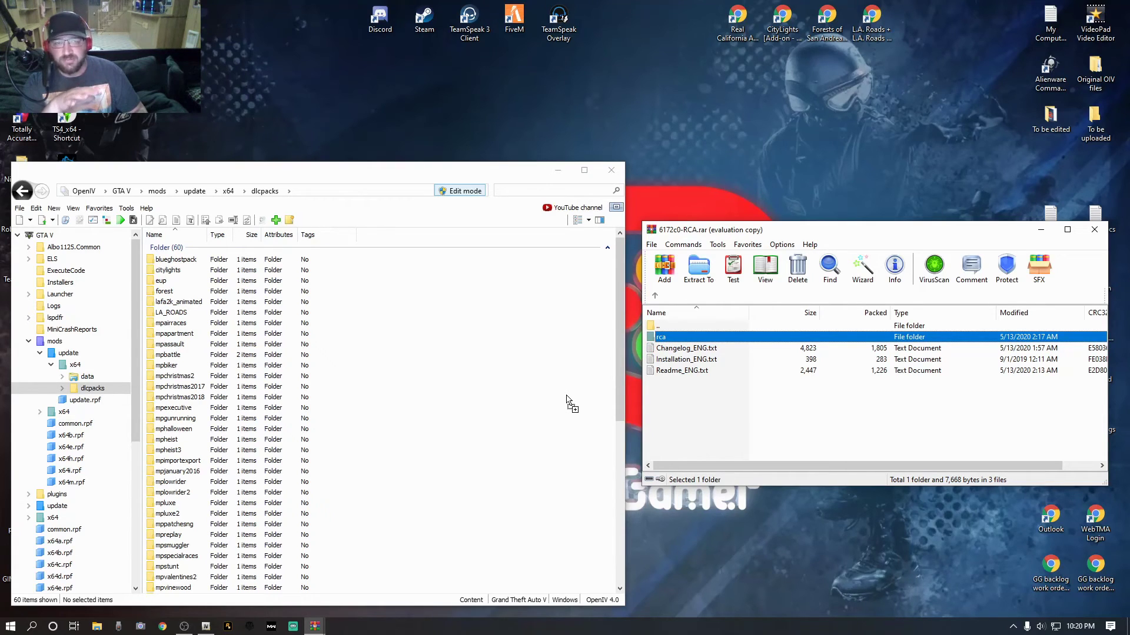
{"action": "left_click_drag", "start_coordinate": [566, 396], "coordinate": [558, 398]}
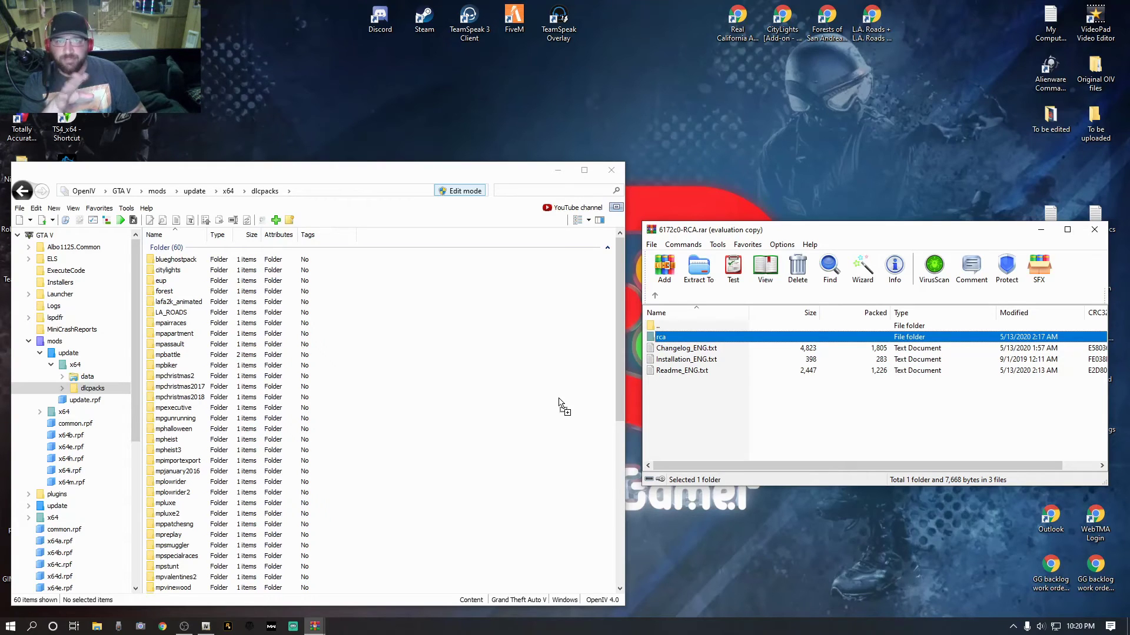
{"action": "left_click_drag", "start_coordinate": [559, 402], "coordinate": [557, 400]}
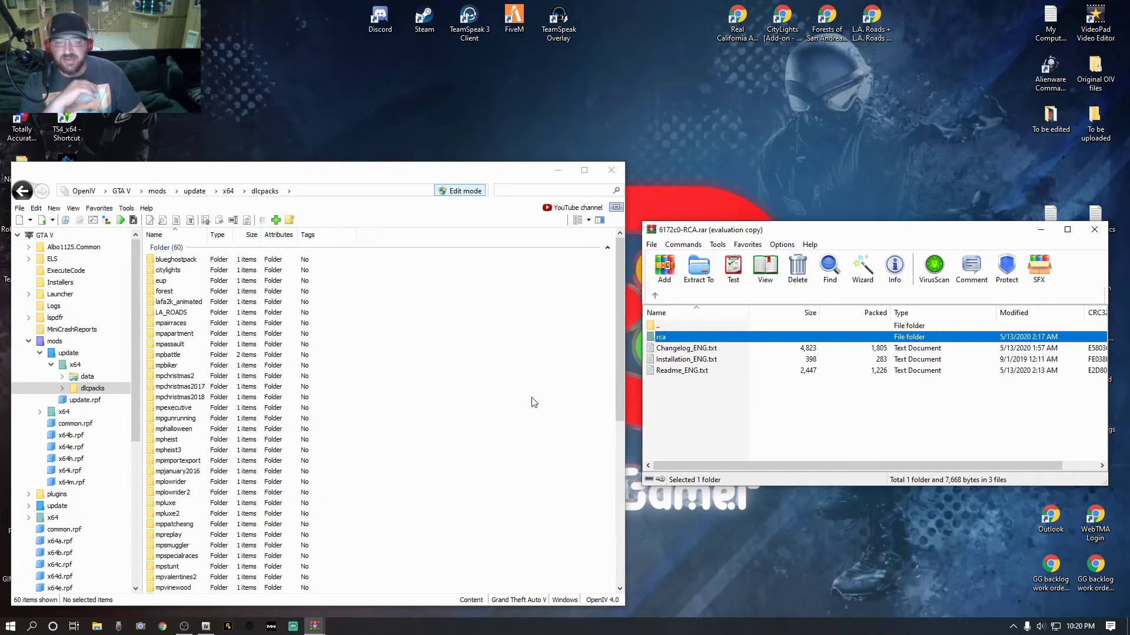
{"action": "scroll", "coordinate": [449, 456], "scroll_direction": "down", "scroll_amount": 6}
{"action": "scroll", "coordinate": [449, 458], "scroll_direction": "down", "scroll_amount": 4}
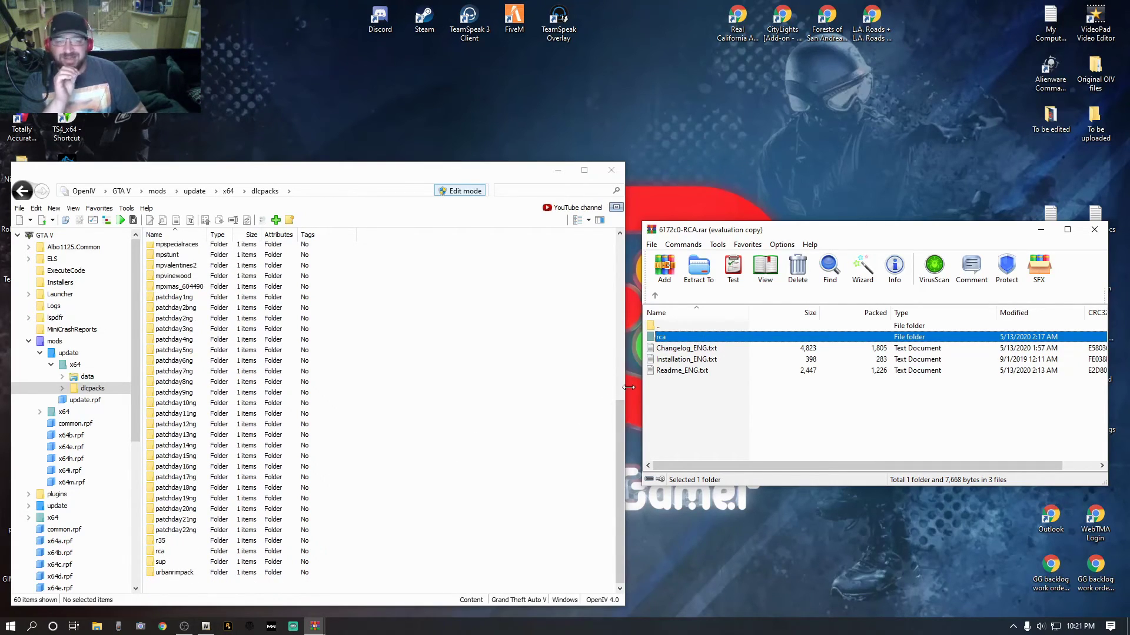
- Copy the line <Item>dlcpacks:/rca/</Item> from the archive's Installation_ENG.txt, and close both the text file and the archive
{"action": "double_click", "coordinate": [693, 360]}
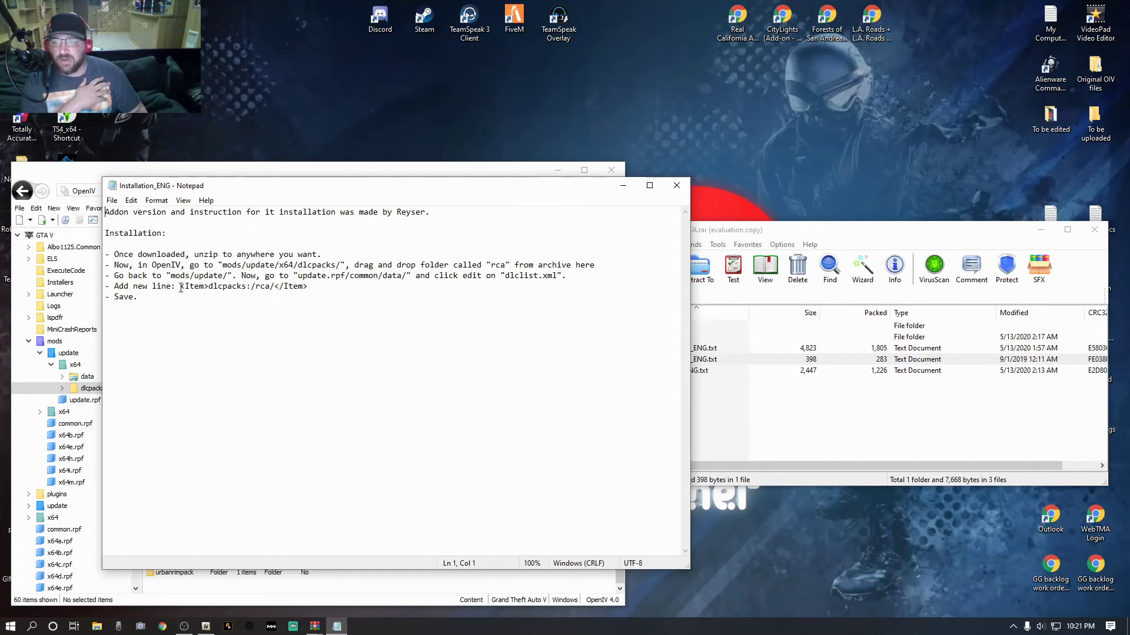
{"action": "left_click_drag", "start_coordinate": [181, 288], "coordinate": [307, 289]}
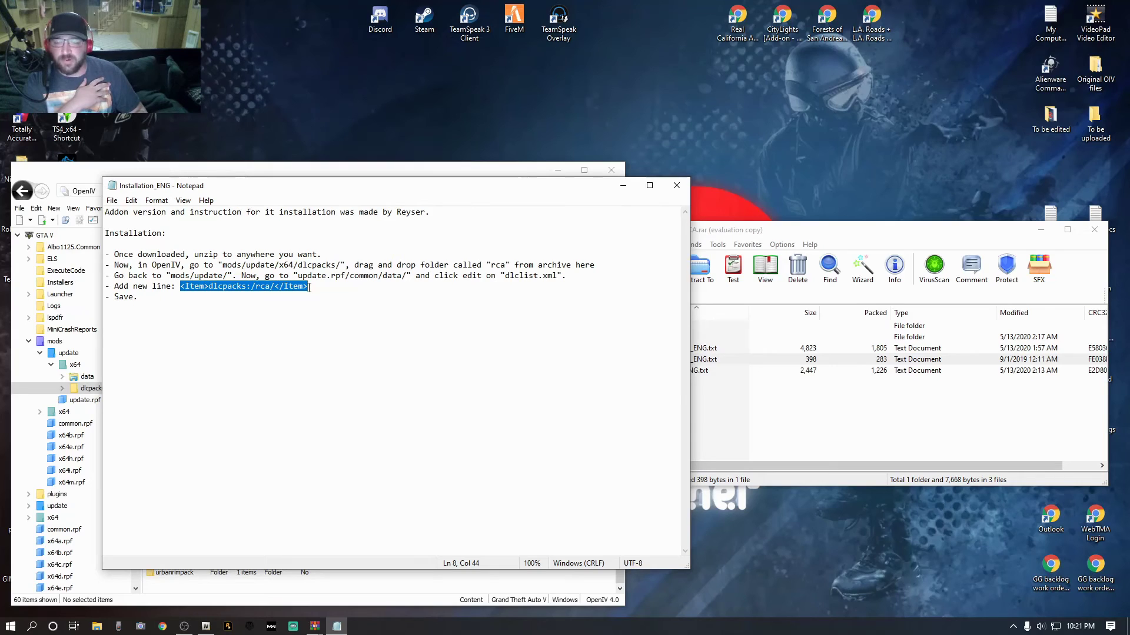
{"action": "right_click", "coordinate": [239, 288]}
{"action": "left_click", "coordinate": [266, 326]}
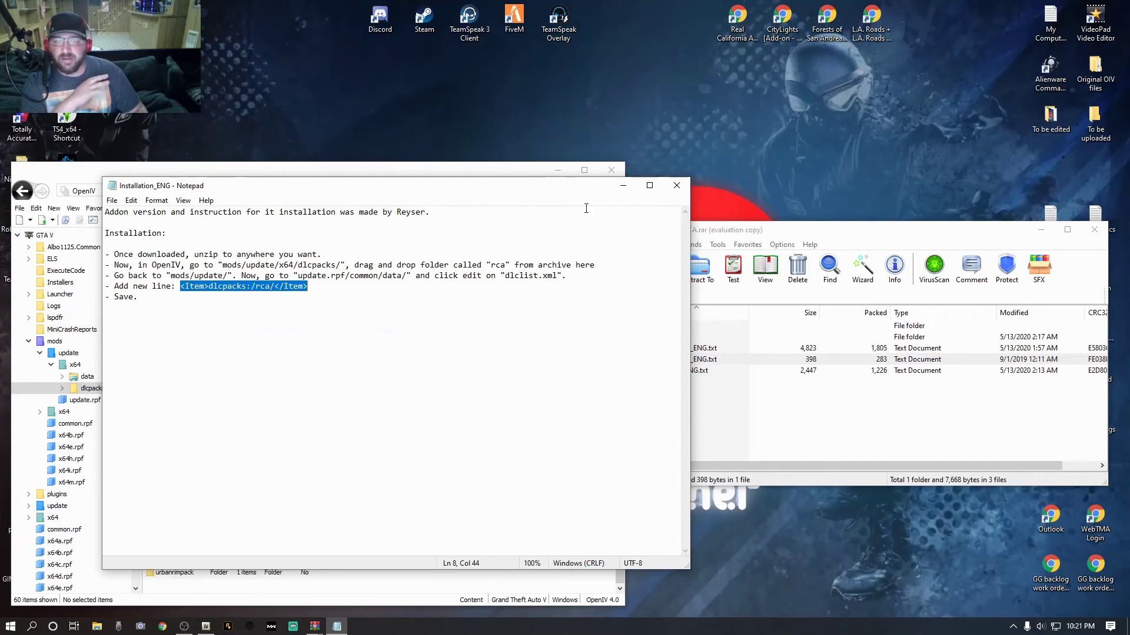
{"action": "left_click", "coordinate": [676, 186]}
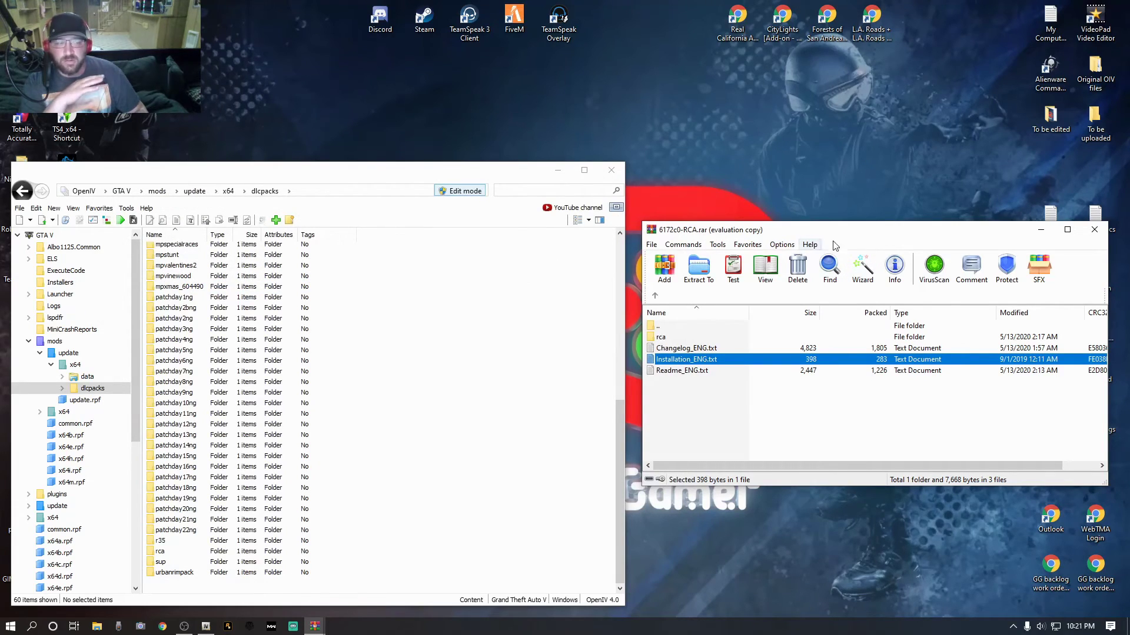
{"action": "left_click", "coordinate": [1092, 230]}
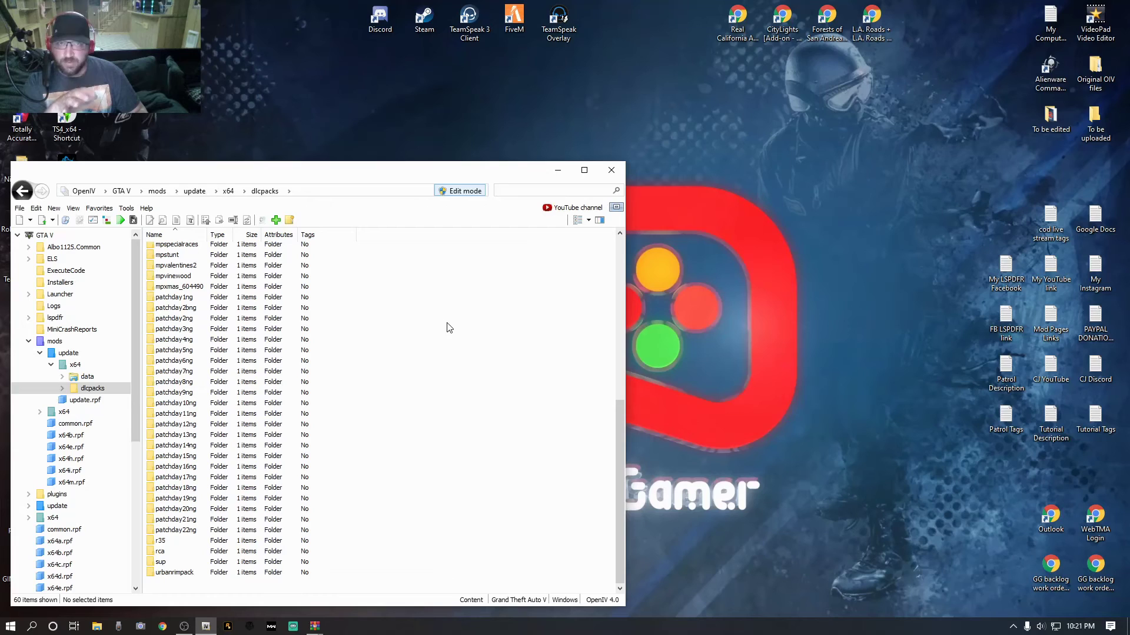
- Open the mods/update/update.rpf/common/data folder and locate dlclist.xml among its XML files
{"action": "double_click", "coordinate": [54, 341]}
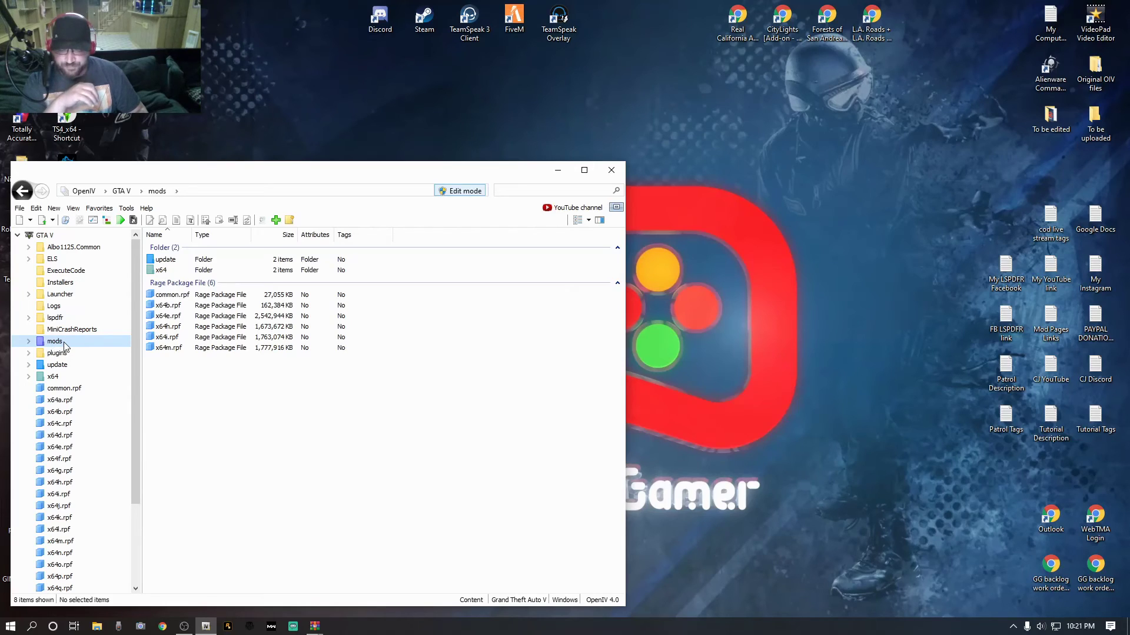
{"action": "double_click", "coordinate": [164, 261]}
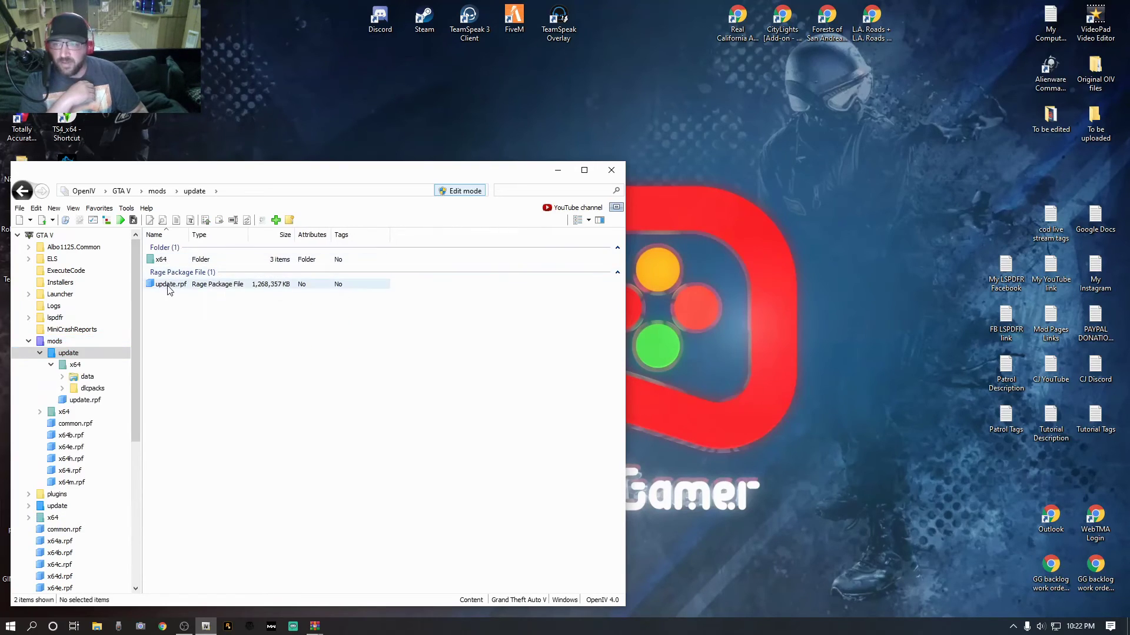
{"action": "double_click", "coordinate": [171, 285]}
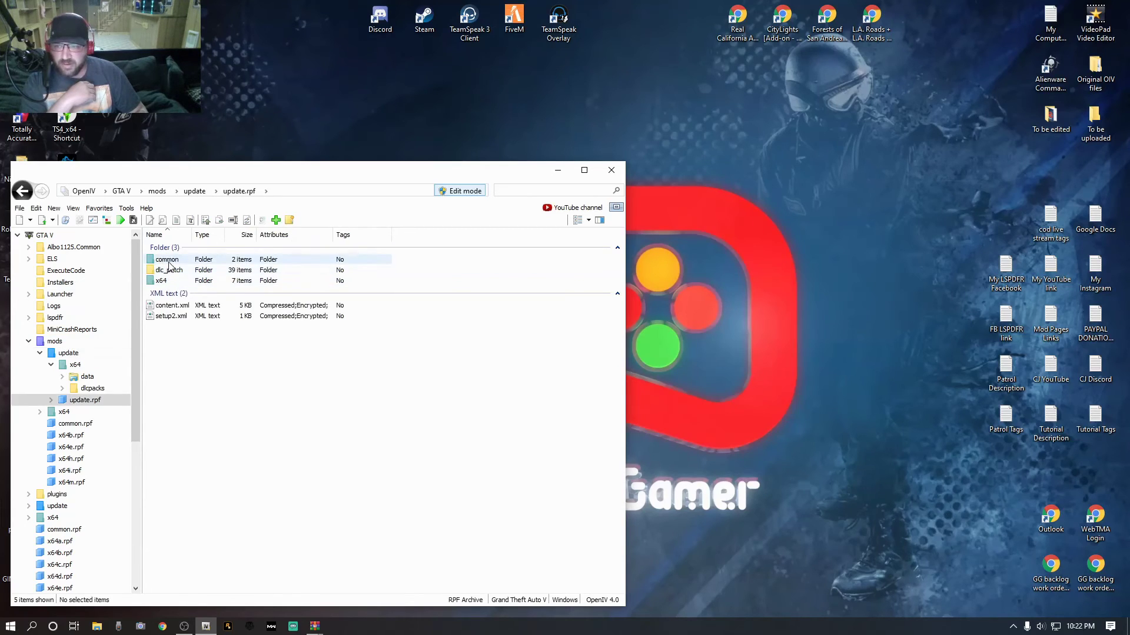
{"action": "double_click", "coordinate": [168, 261]}
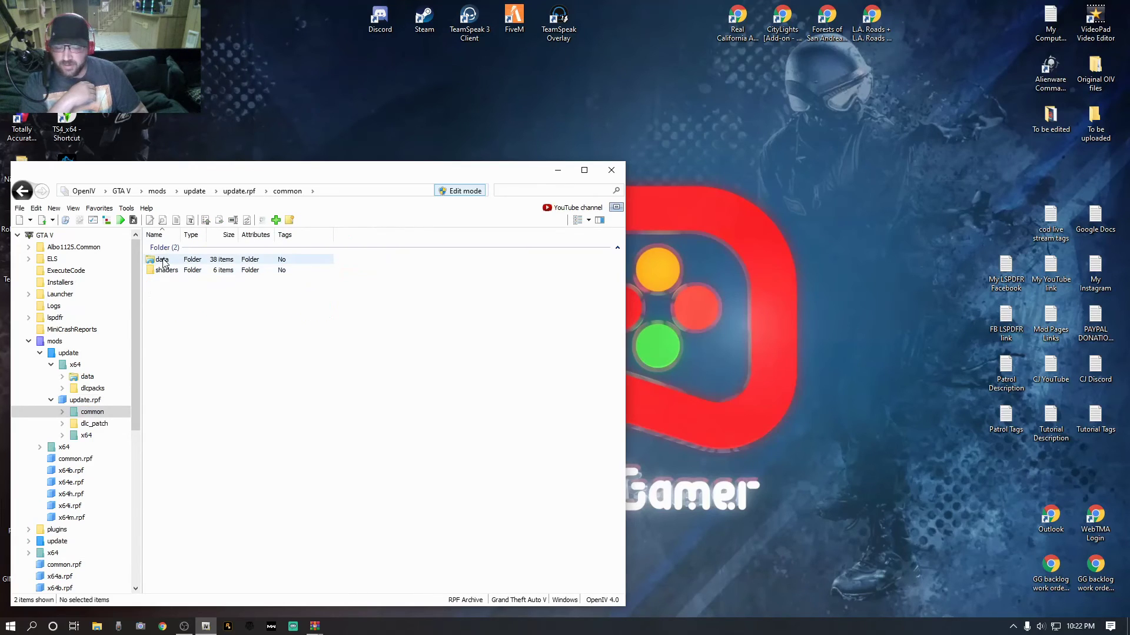
{"action": "double_click", "coordinate": [162, 260]}
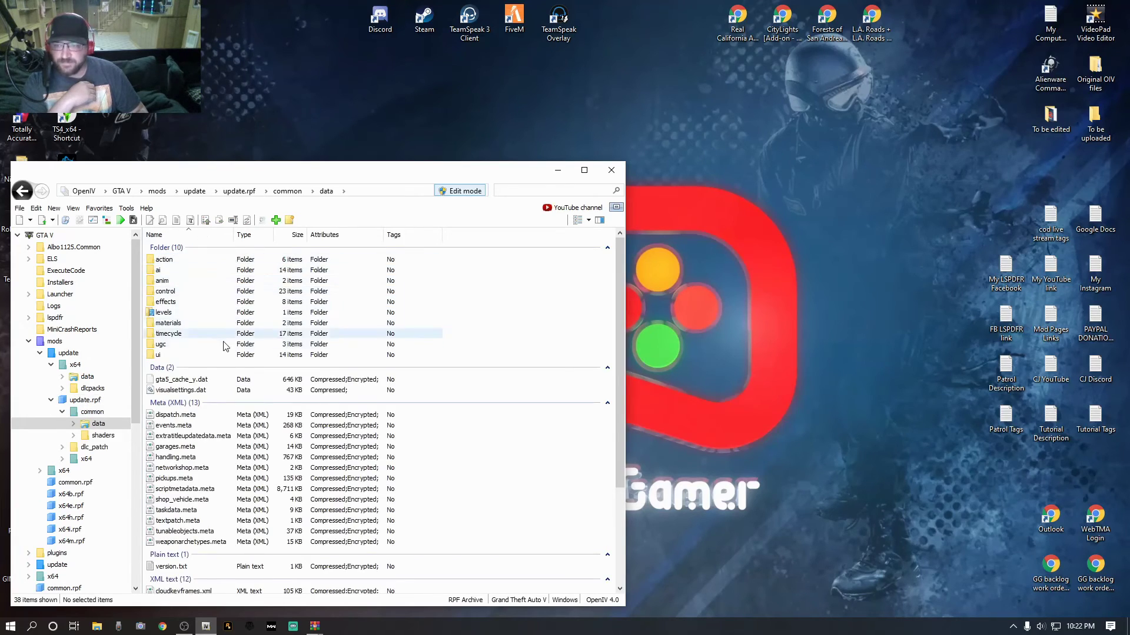
{"action": "scroll", "coordinate": [218, 382], "scroll_direction": "down", "scroll_amount": 4}
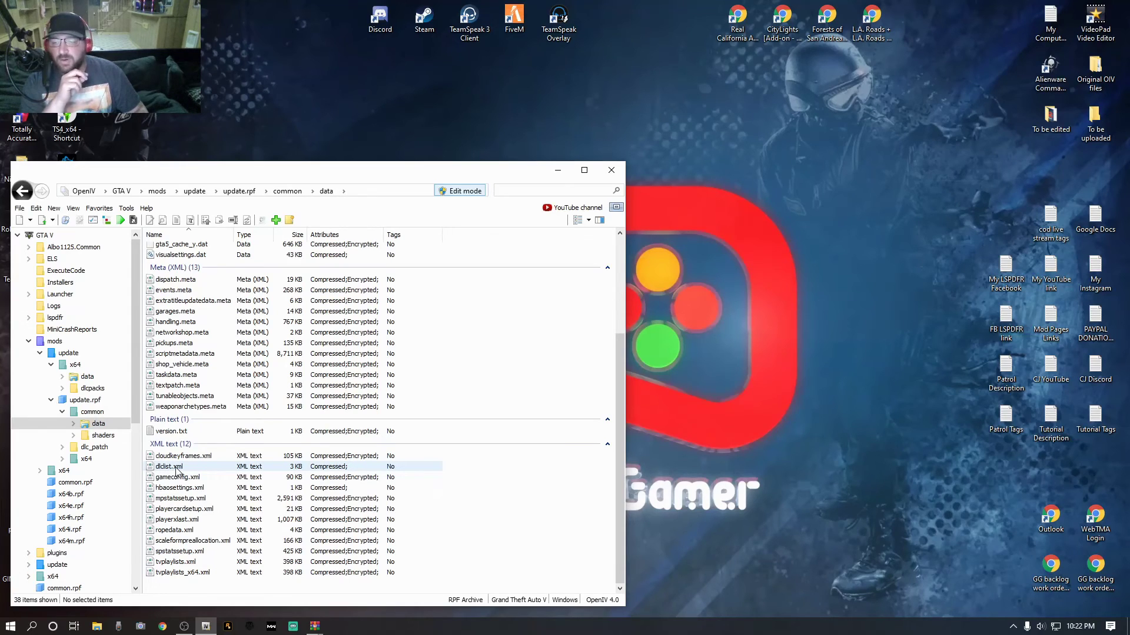
- Open dlclist.xml for editing and indent the lafa2k_animated entry at the end of the list to match the other items
{"action": "left_click", "coordinate": [176, 467]}
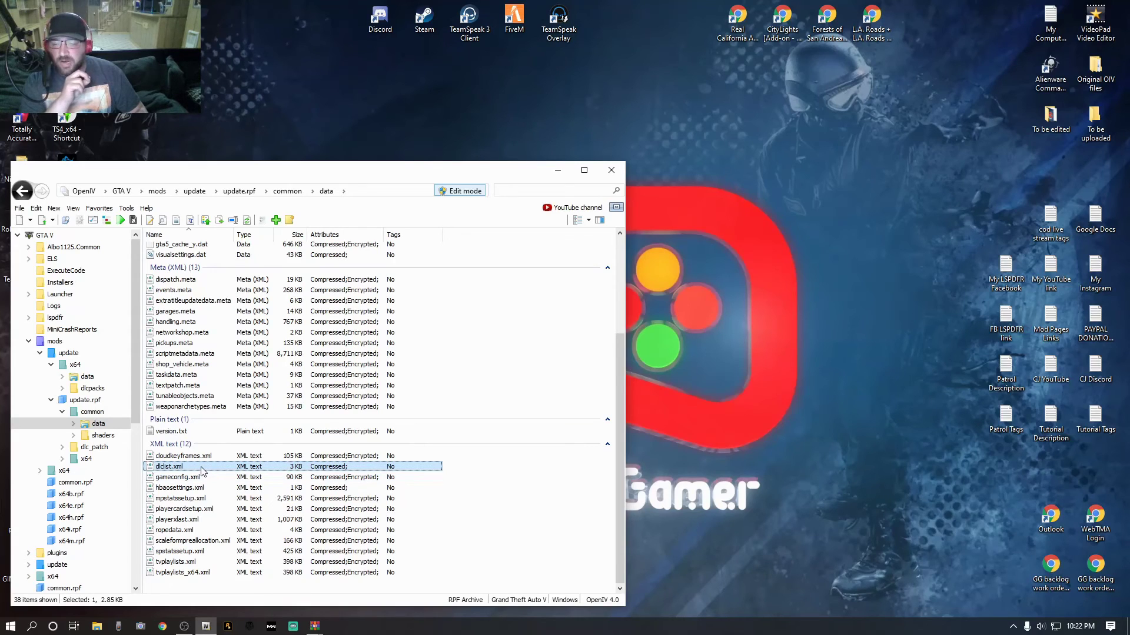
{"action": "right_click", "coordinate": [202, 470]}
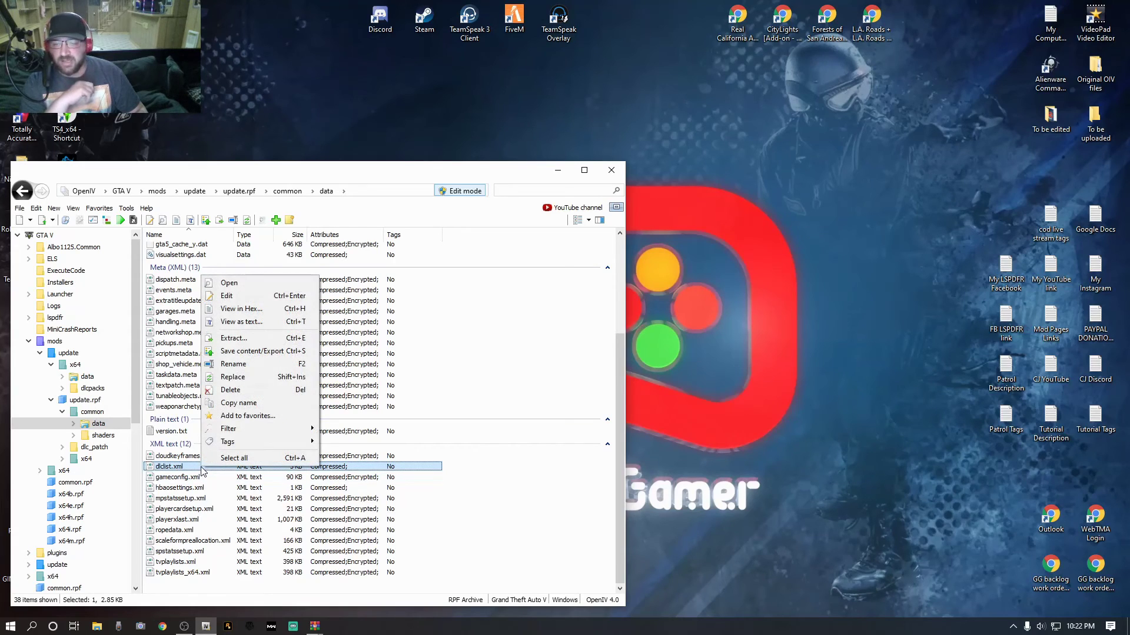
{"action": "left_click", "coordinate": [228, 297]}
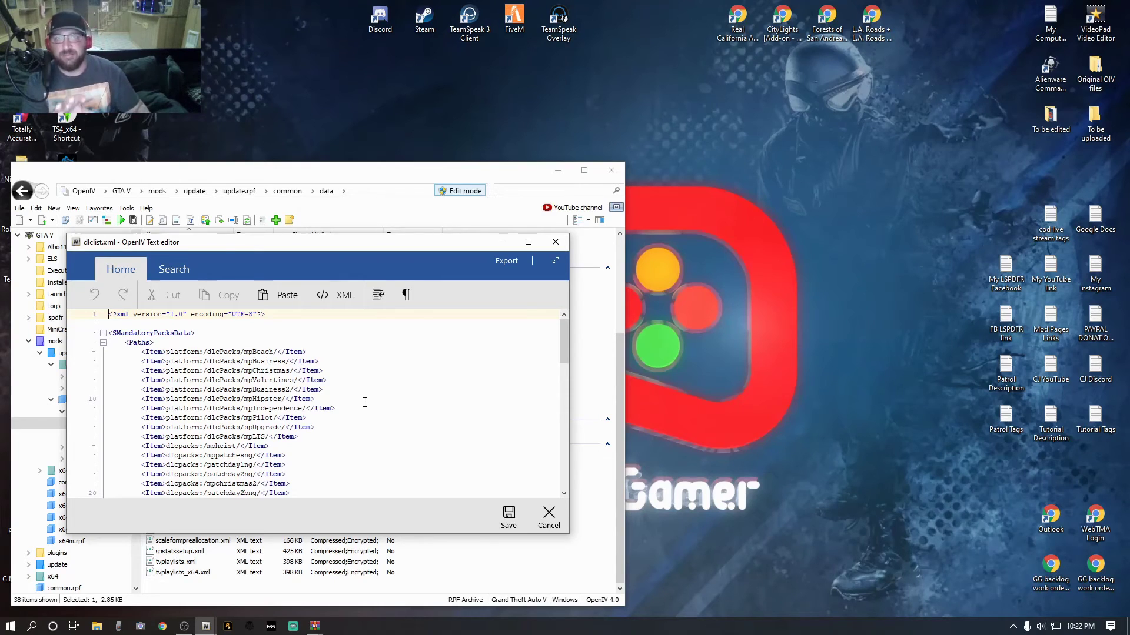
{"action": "scroll", "coordinate": [365, 403], "scroll_direction": "down", "scroll_amount": 2}
{"action": "scroll", "coordinate": [364, 402], "scroll_direction": "down", "scroll_amount": 16}
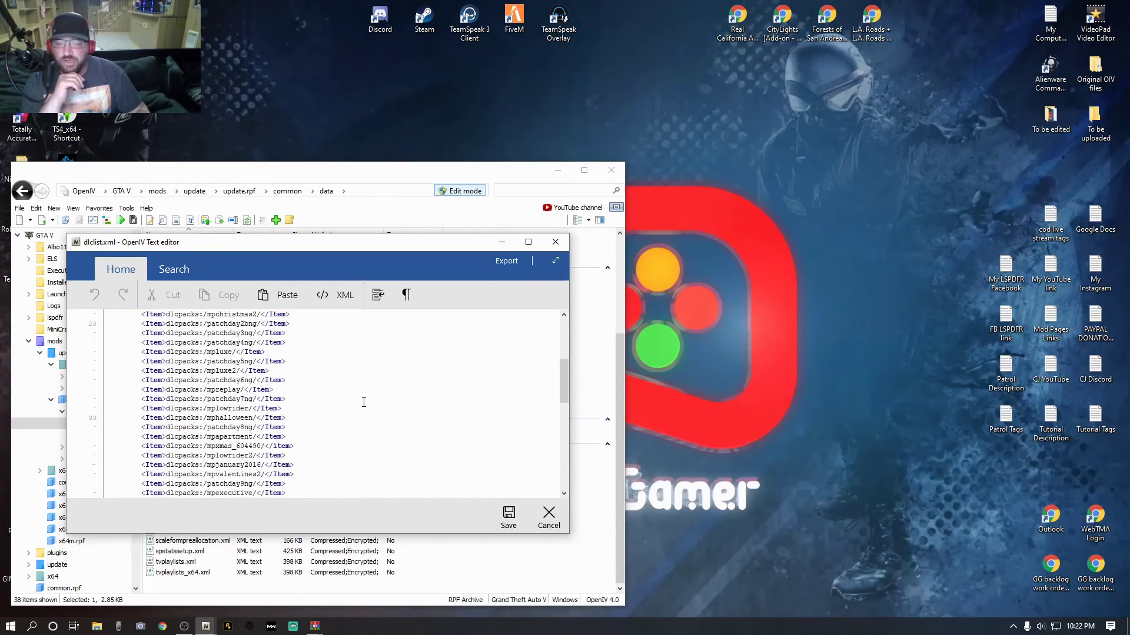
{"action": "scroll", "coordinate": [363, 402], "scroll_direction": "down", "scroll_amount": 1}
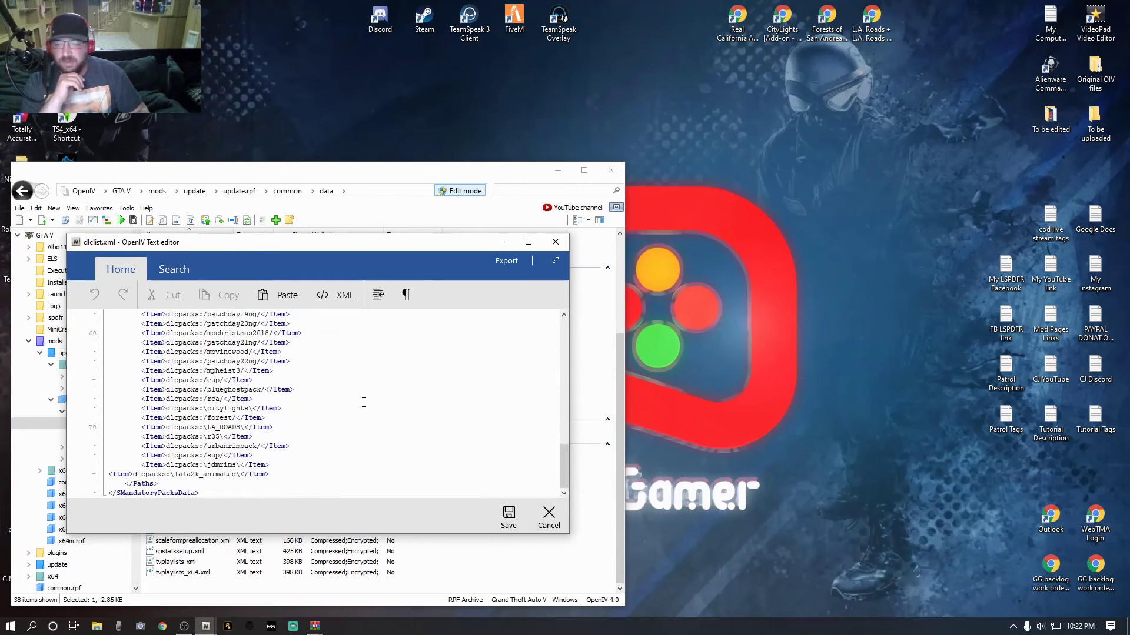
{"action": "left_click", "coordinate": [110, 471]}
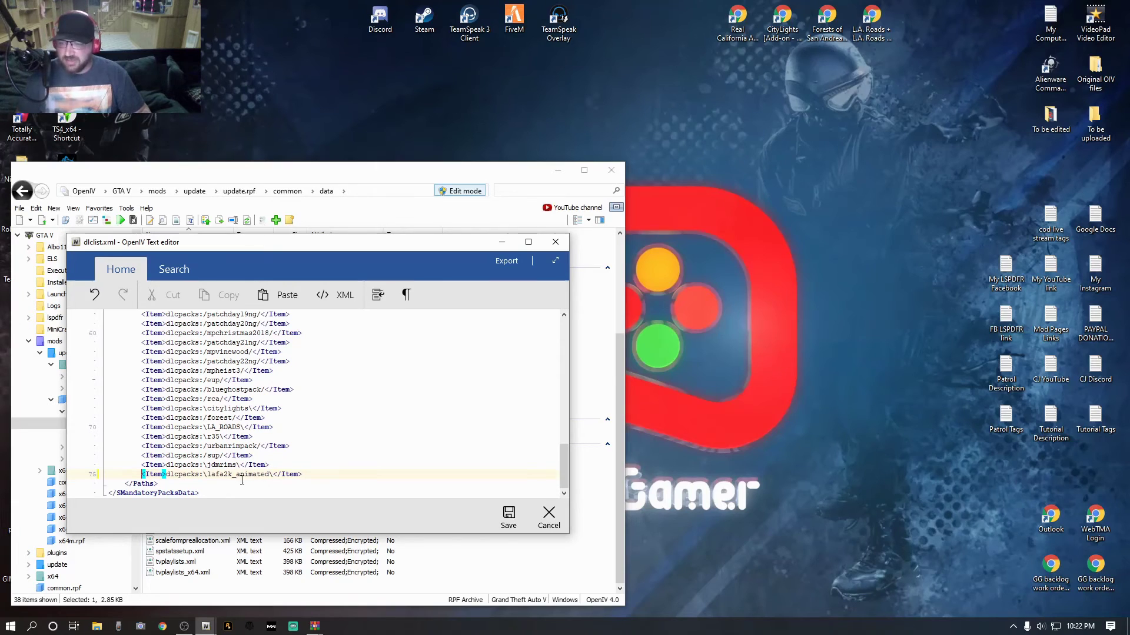
- Paste the copied line <Item>dlcpacks:/rca/</Item> on a new line below the lafa2k_animated entry
{"action": "left_click", "coordinate": [321, 477]}
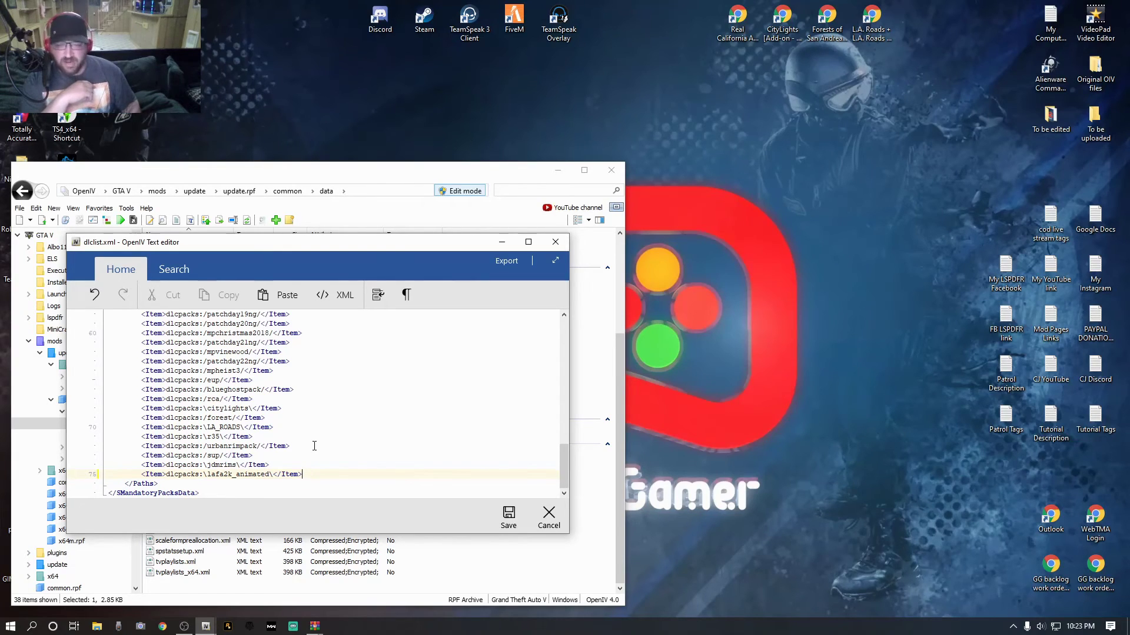
{"action": "key", "text": "Return"}
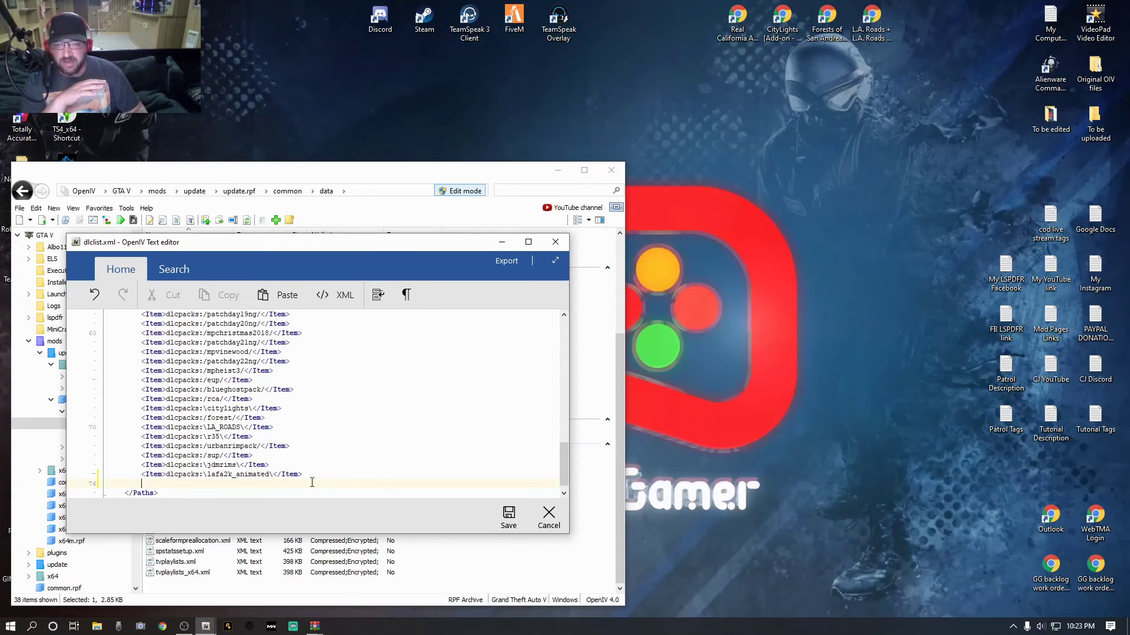
{"action": "right_click", "coordinate": [152, 484]}
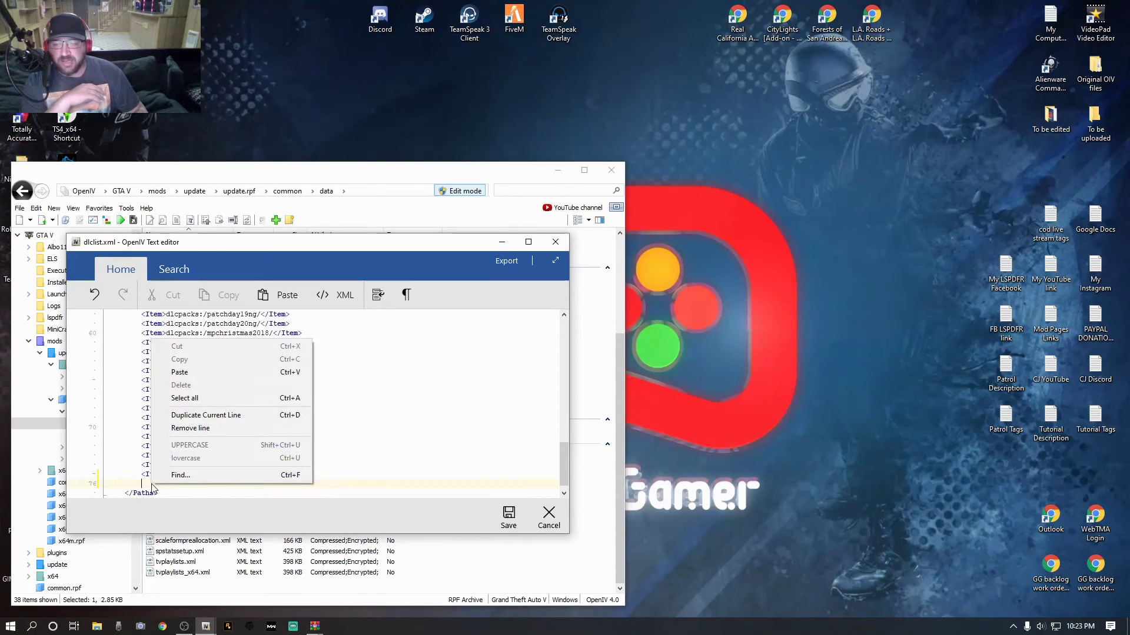
{"action": "left_click", "coordinate": [179, 373]}
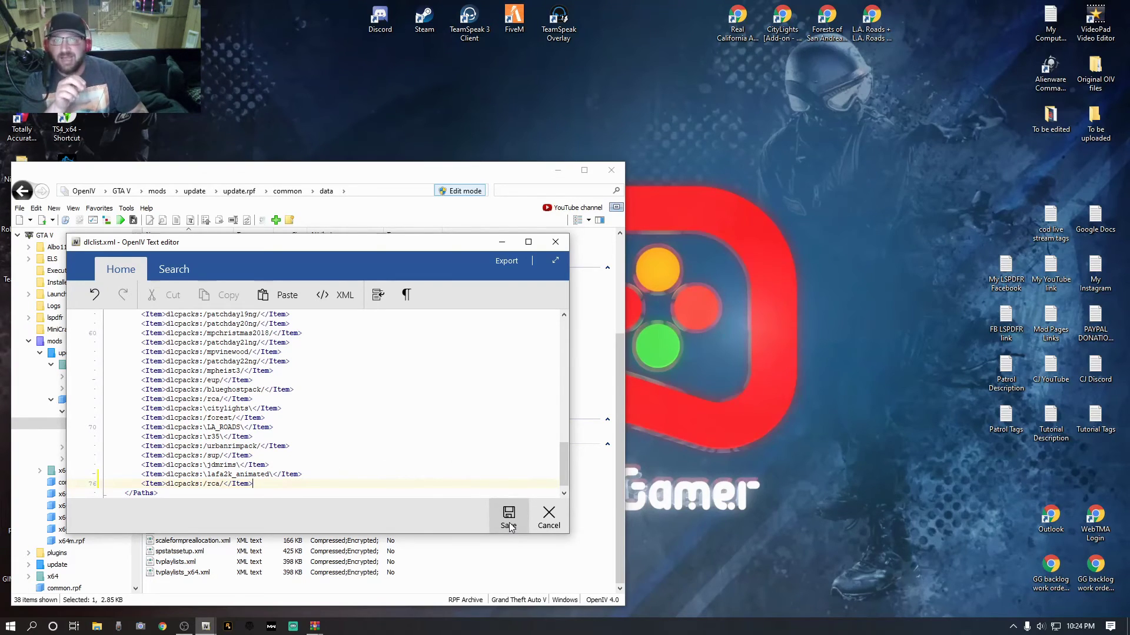
- Check the list for existing pack entries and close dlclist.xml without saving the changes
{"action": "scroll", "coordinate": [282, 414], "scroll_direction": "up", "scroll_amount": 1}
{"action": "scroll", "coordinate": [283, 414], "scroll_direction": "up", "scroll_amount": 4}
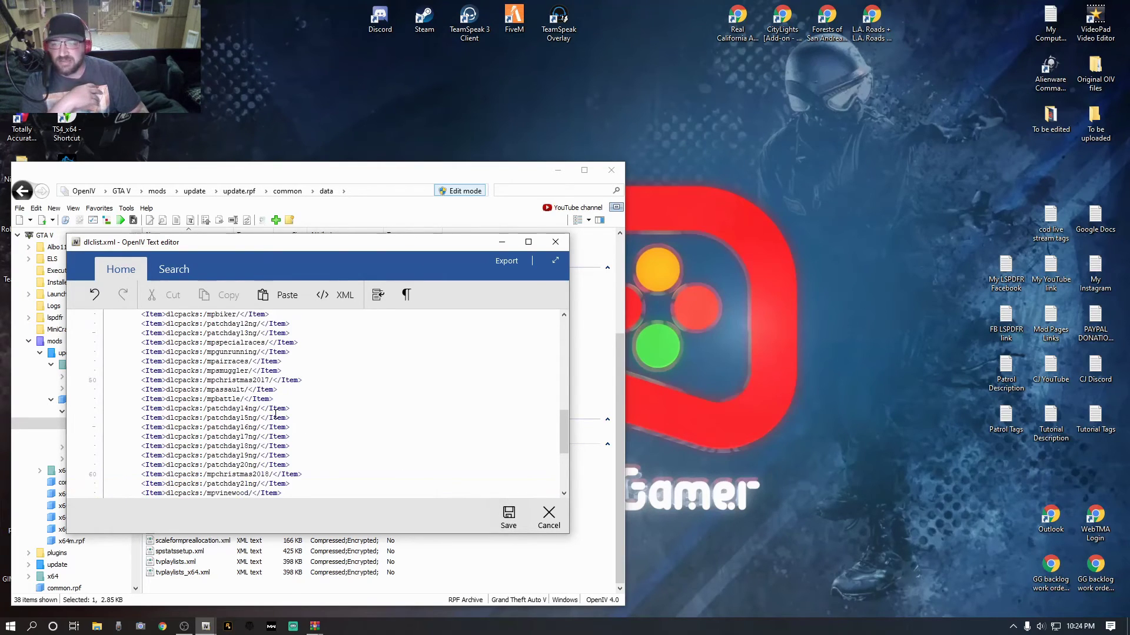
{"action": "scroll", "coordinate": [276, 414], "scroll_direction": "down", "scroll_amount": 3}
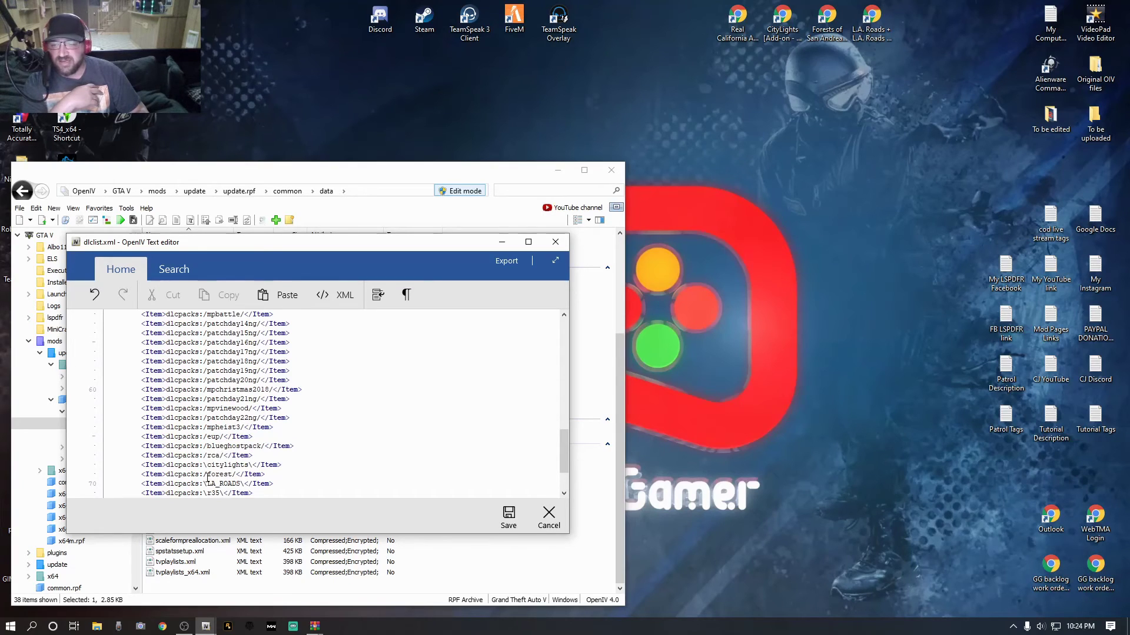
{"action": "scroll", "coordinate": [285, 478], "scroll_direction": "down", "scroll_amount": 3}
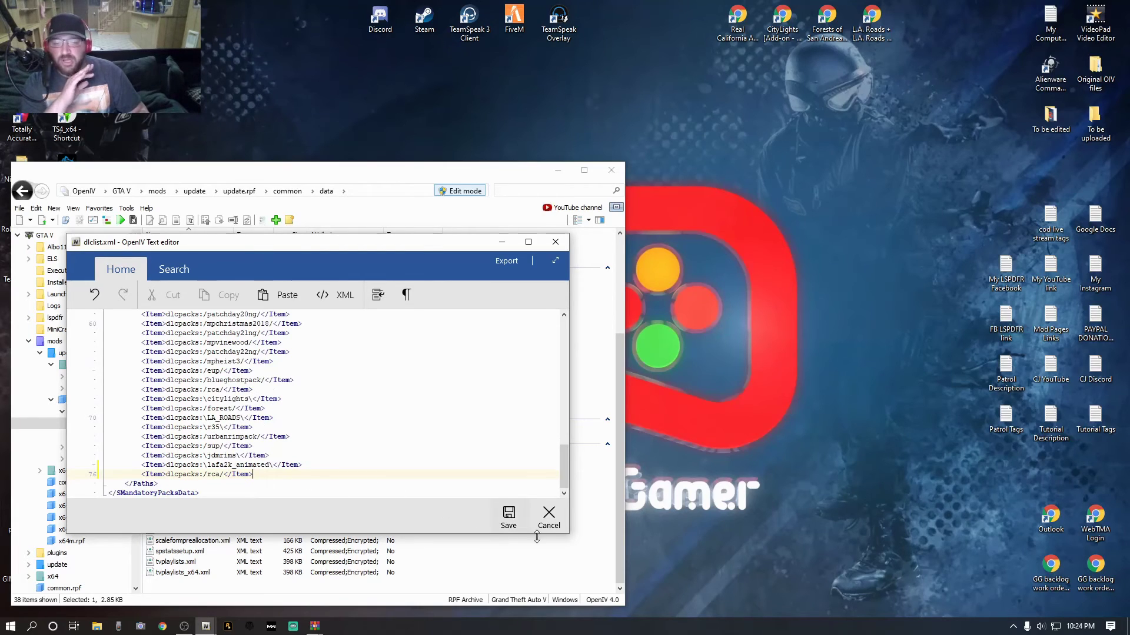
{"action": "left_click", "coordinate": [548, 518]}
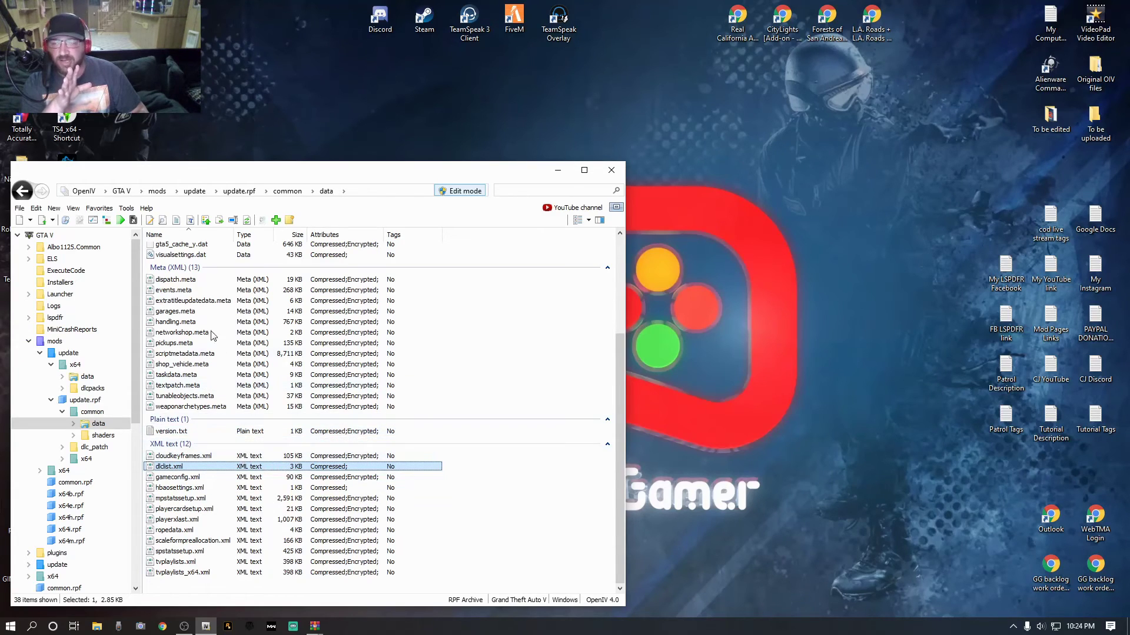
{"action": "left_click", "coordinate": [99, 209]}
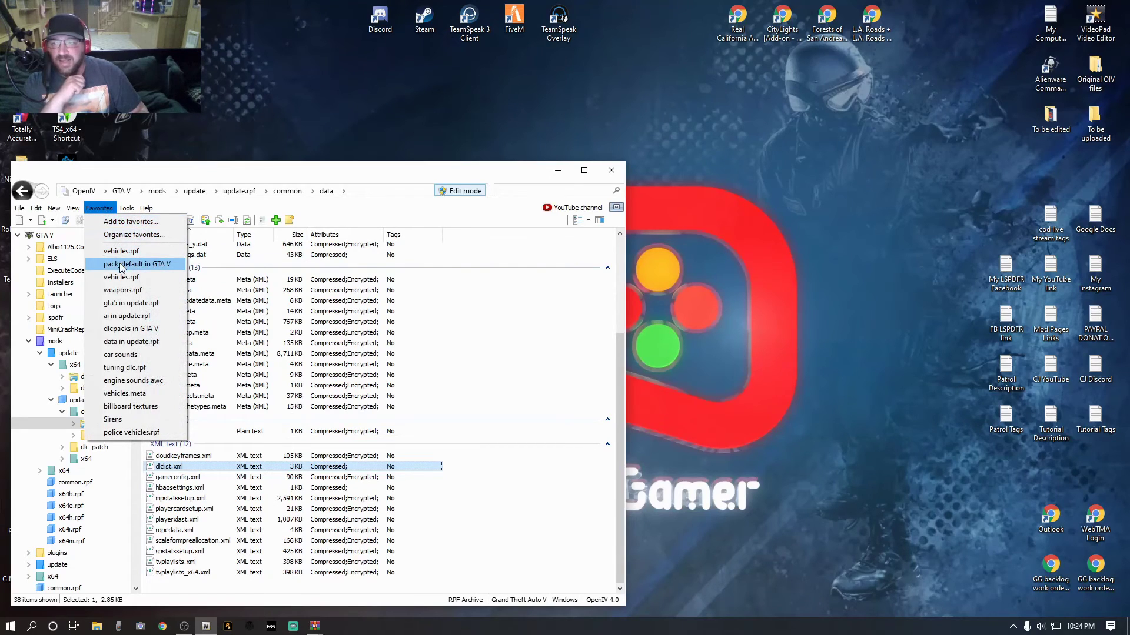
{"action": "left_click", "coordinate": [124, 222]}
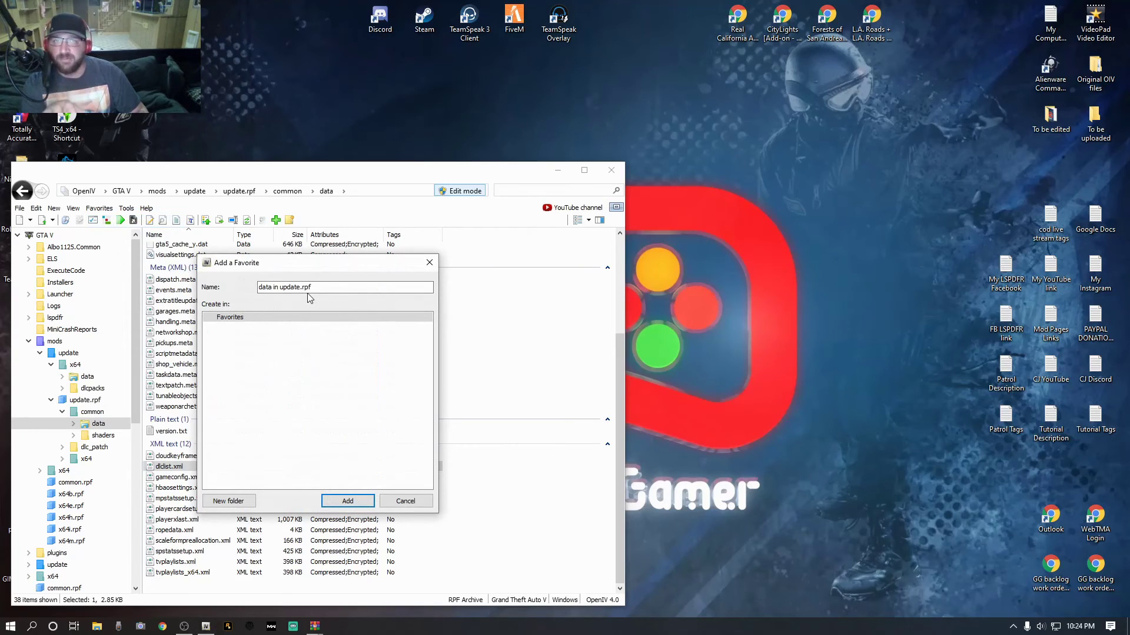
{"action": "left_click", "coordinate": [406, 500]}
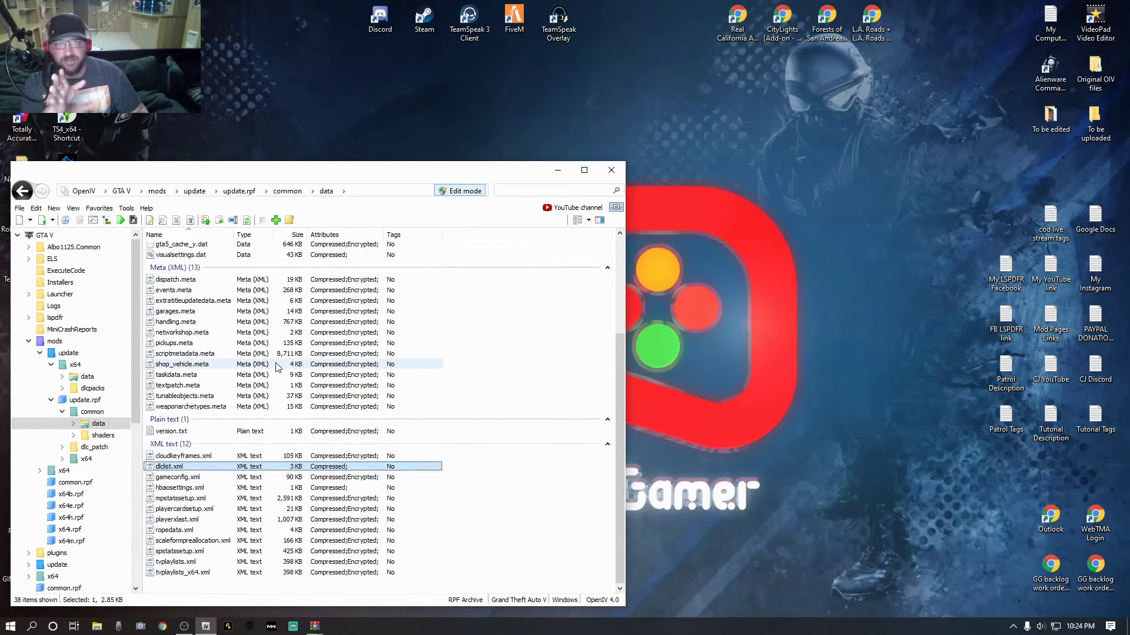
- Return to the mods folder and place the citylights1_3.7z archive window beside OpenIV
{"action": "left_click", "coordinate": [53, 342]}
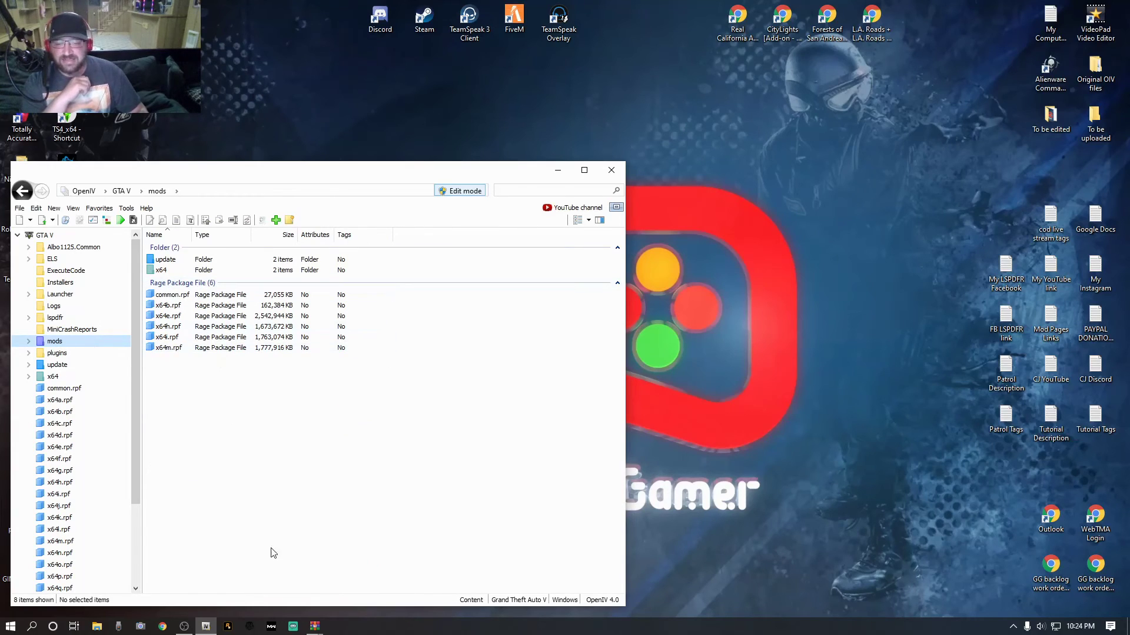
{"action": "mouse_move", "coordinate": [317, 632]}
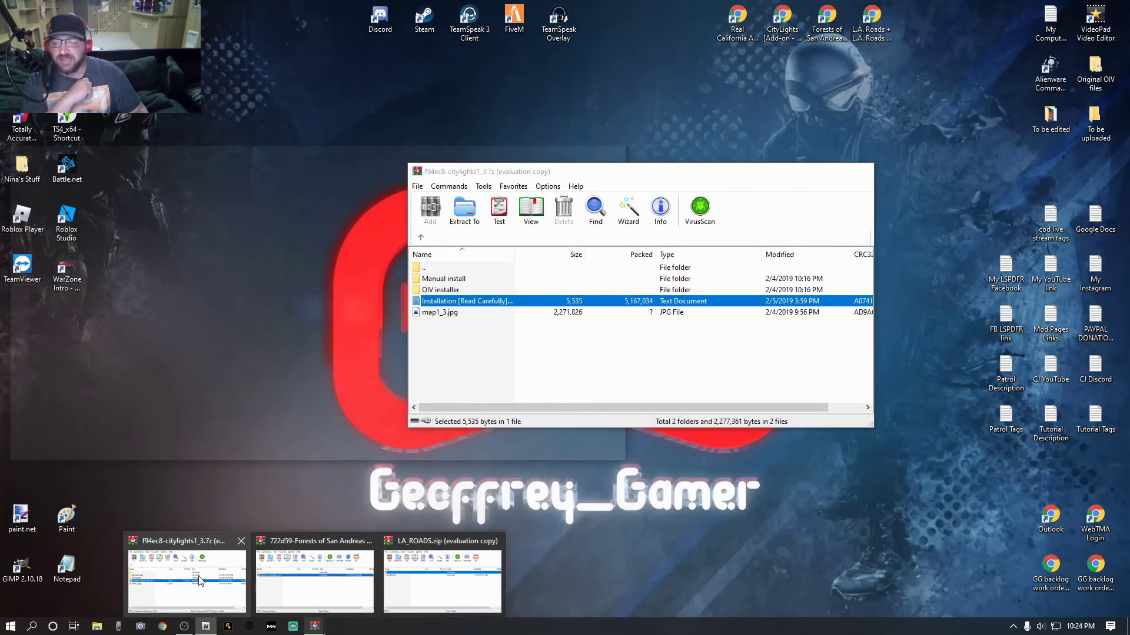
{"action": "left_click", "coordinate": [200, 581]}
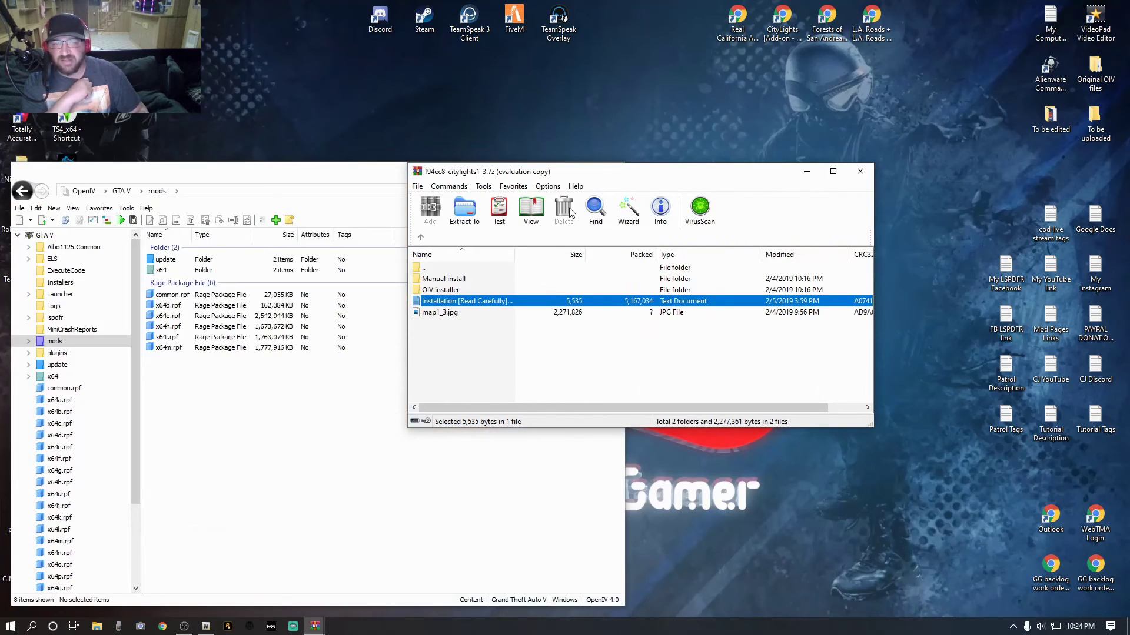
{"action": "left_click_drag", "start_coordinate": [612, 175], "coordinate": [840, 241]}
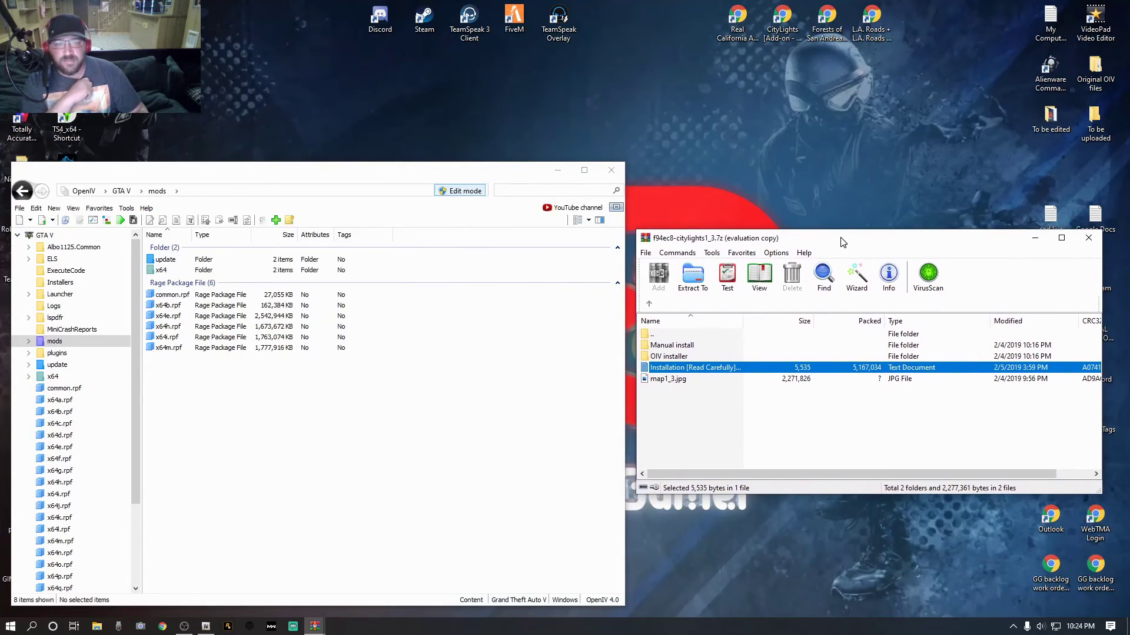
{"action": "left_click", "coordinate": [691, 416]}
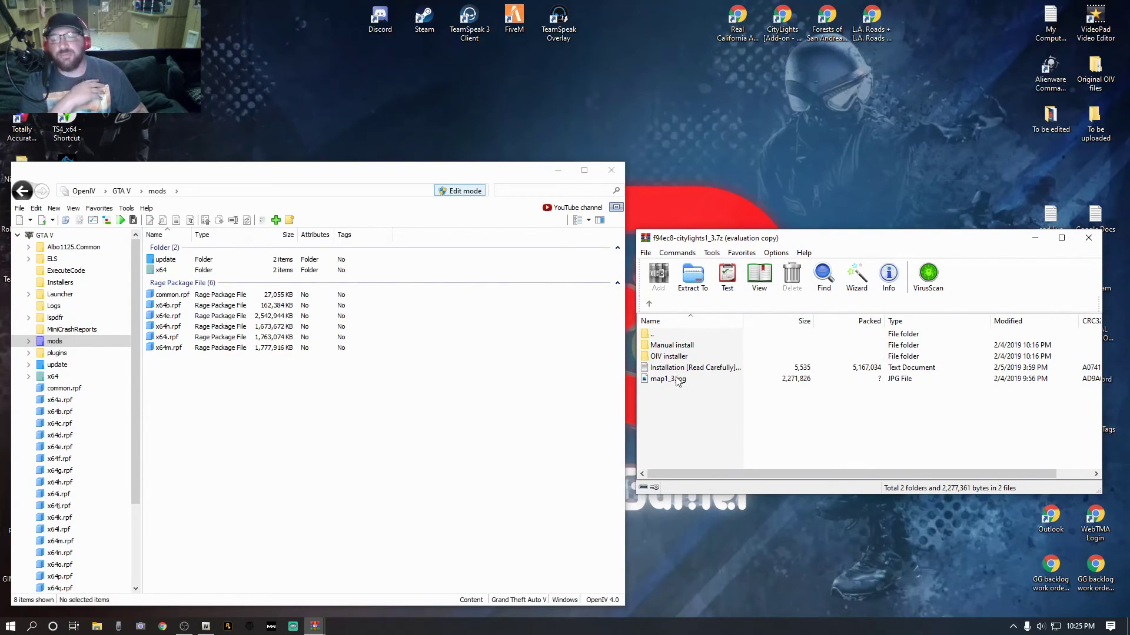
- Open the Medium LOD folder under Manual install/LED Lights in the citylights archive
{"action": "double_click", "coordinate": [664, 346]}
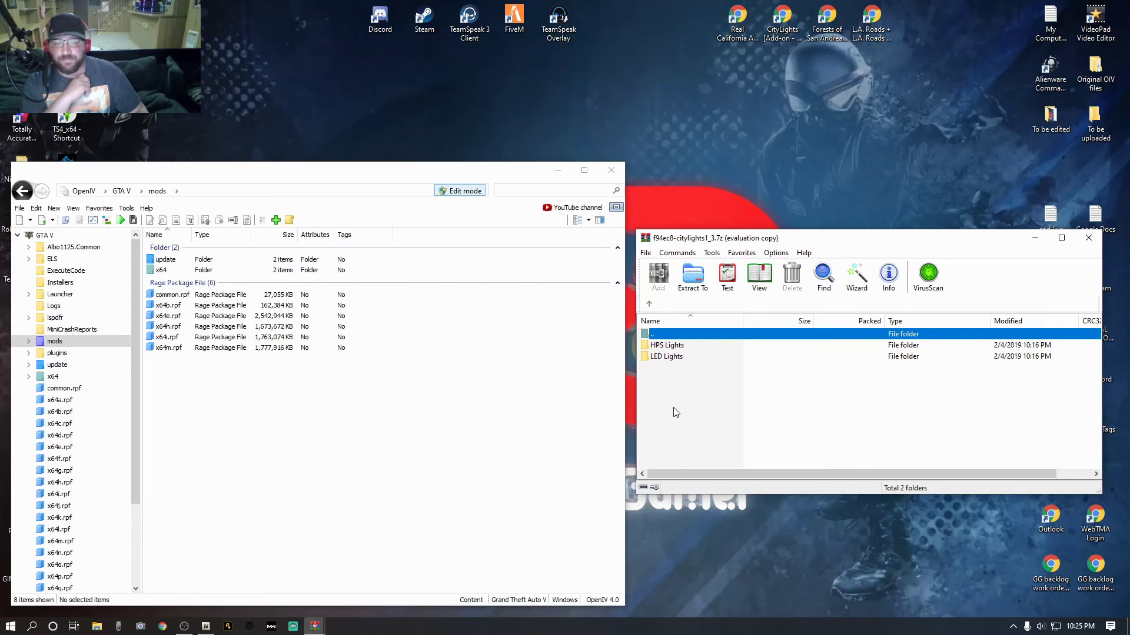
{"action": "double_click", "coordinate": [666, 358]}
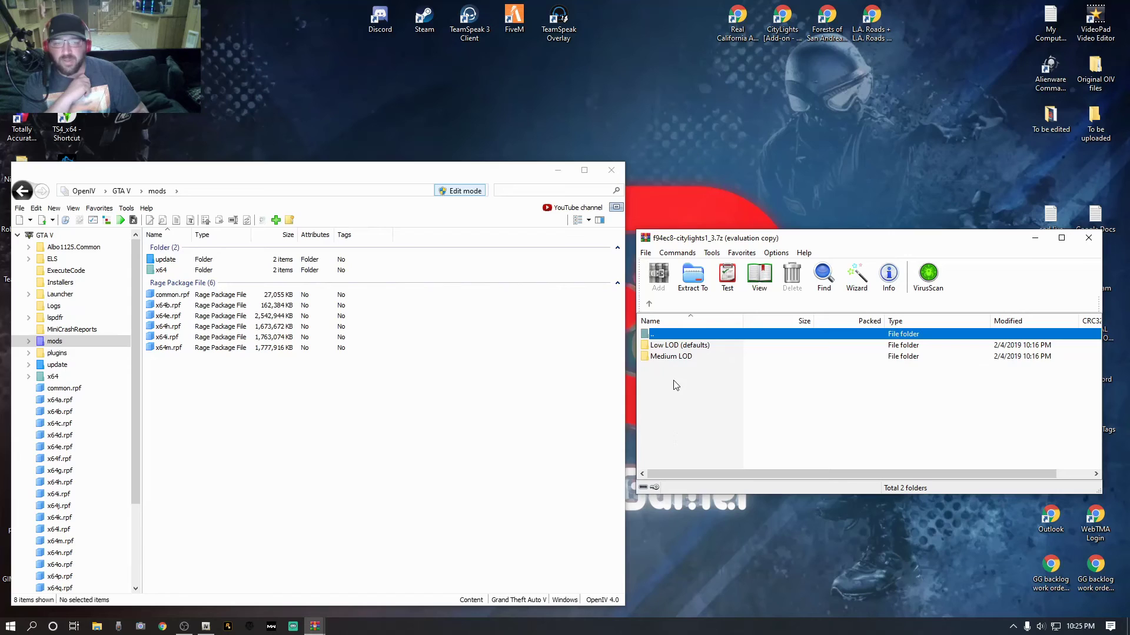
{"action": "left_click", "coordinate": [675, 360]}
{"action": "double_click", "coordinate": [676, 362]}
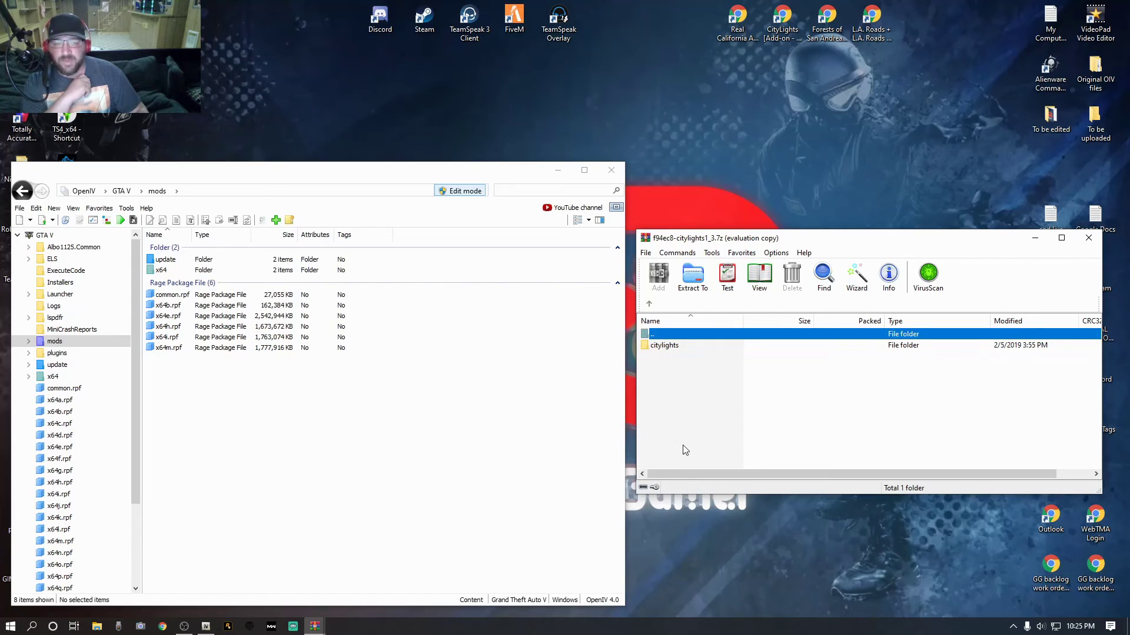
- Examine the contents of the citylights folder in the archive and return to its parent folder
{"action": "double_click", "coordinate": [666, 348]}
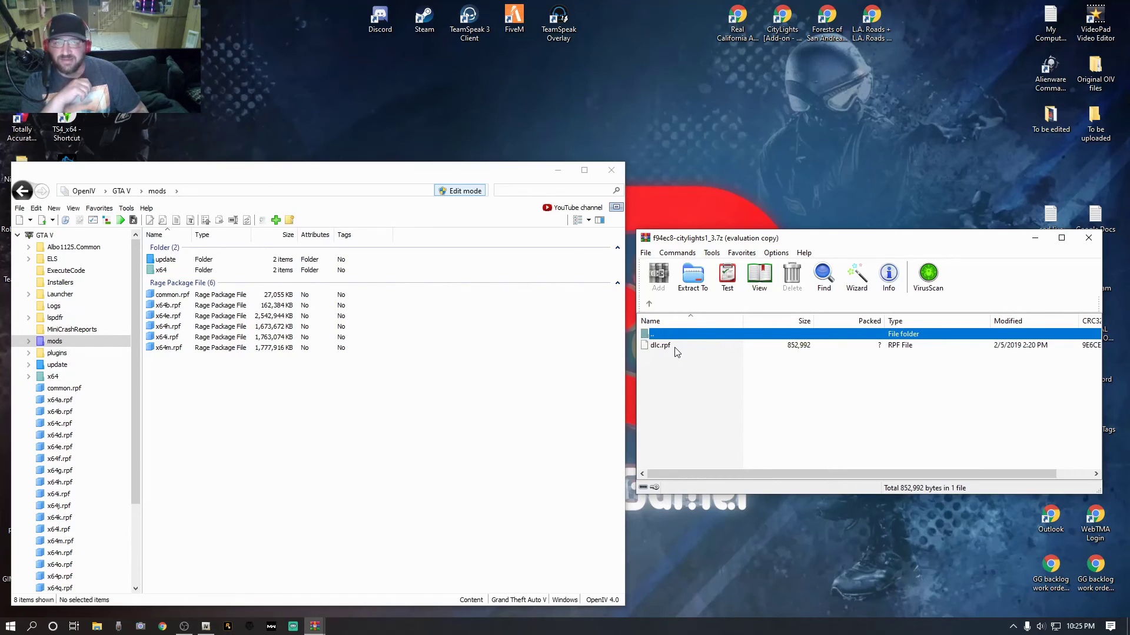
{"action": "left_click", "coordinate": [650, 305]}
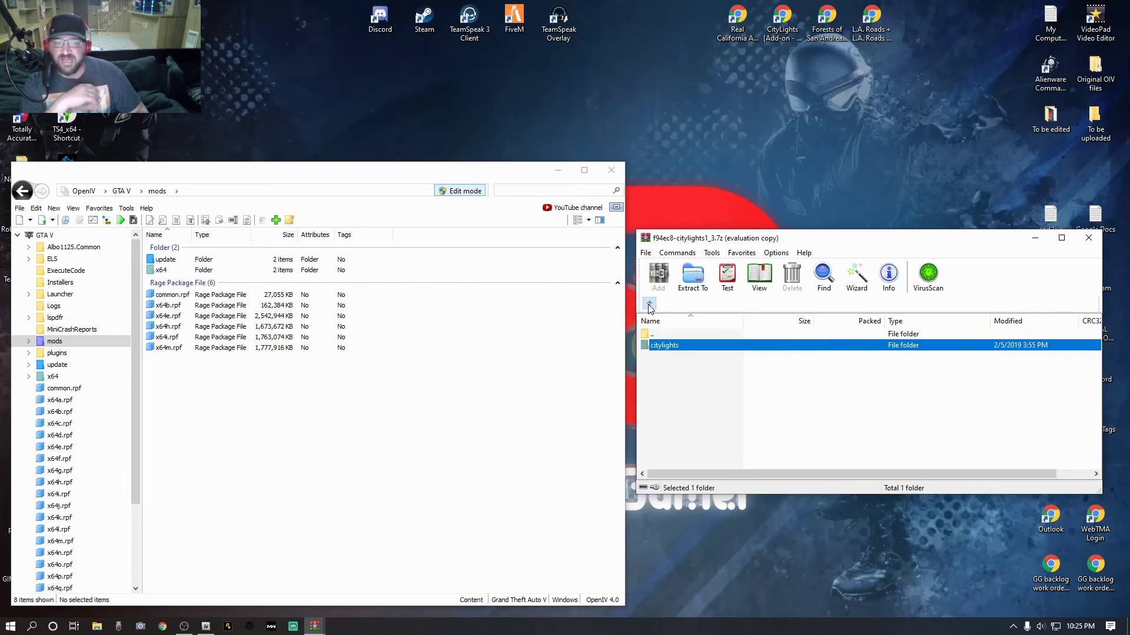
{"action": "left_click", "coordinate": [652, 360]}
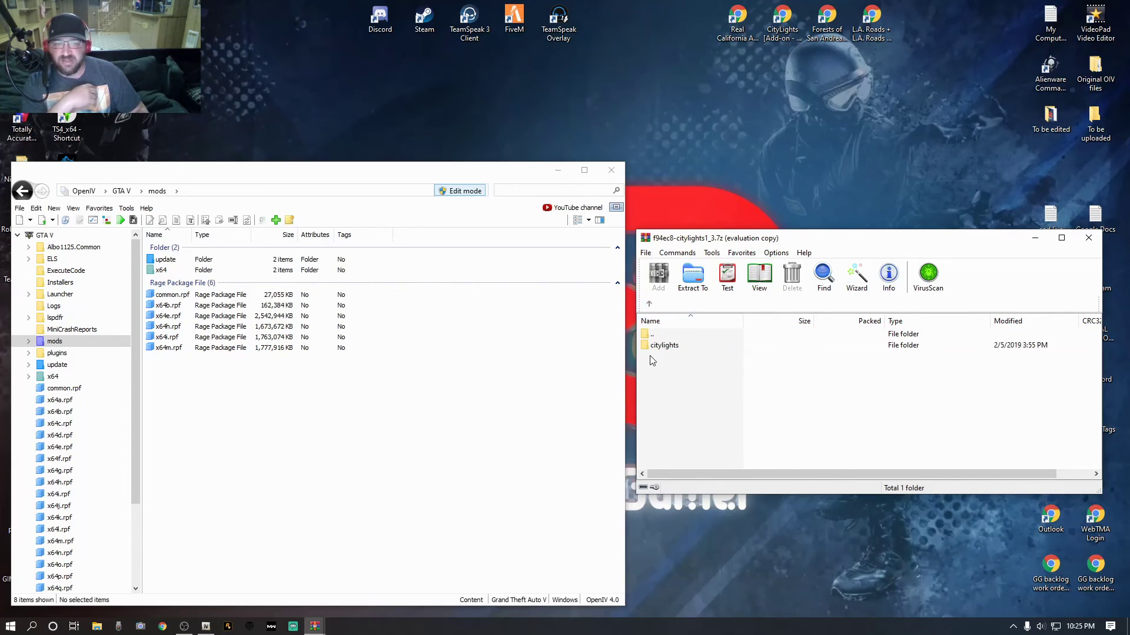
{"action": "double_click", "coordinate": [670, 349]}
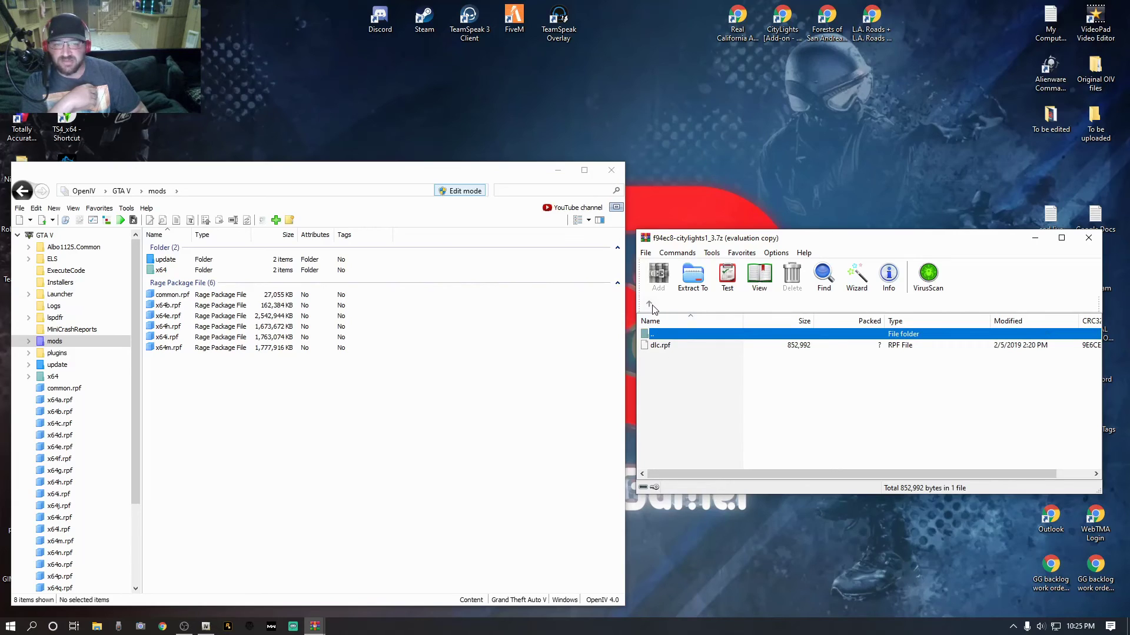
{"action": "left_click", "coordinate": [649, 304]}
{"action": "left_click", "coordinate": [671, 360]}
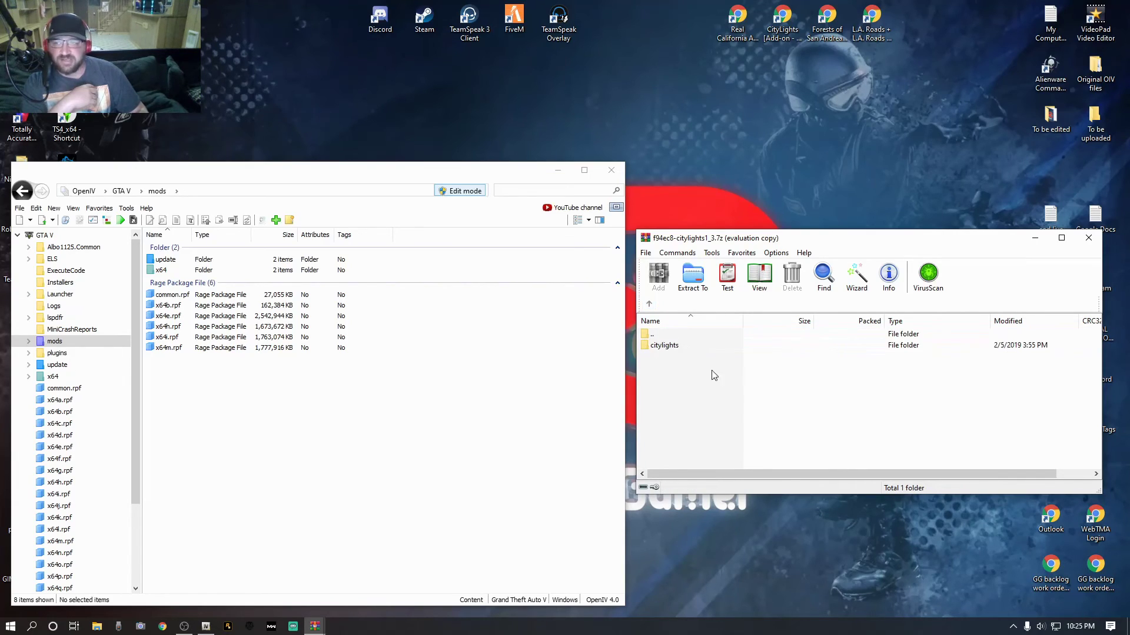
- Open the dlcpacks folder under mods/update/x64 in OpenIV and select the citylights folder in the archive
{"action": "left_click", "coordinate": [99, 208]}
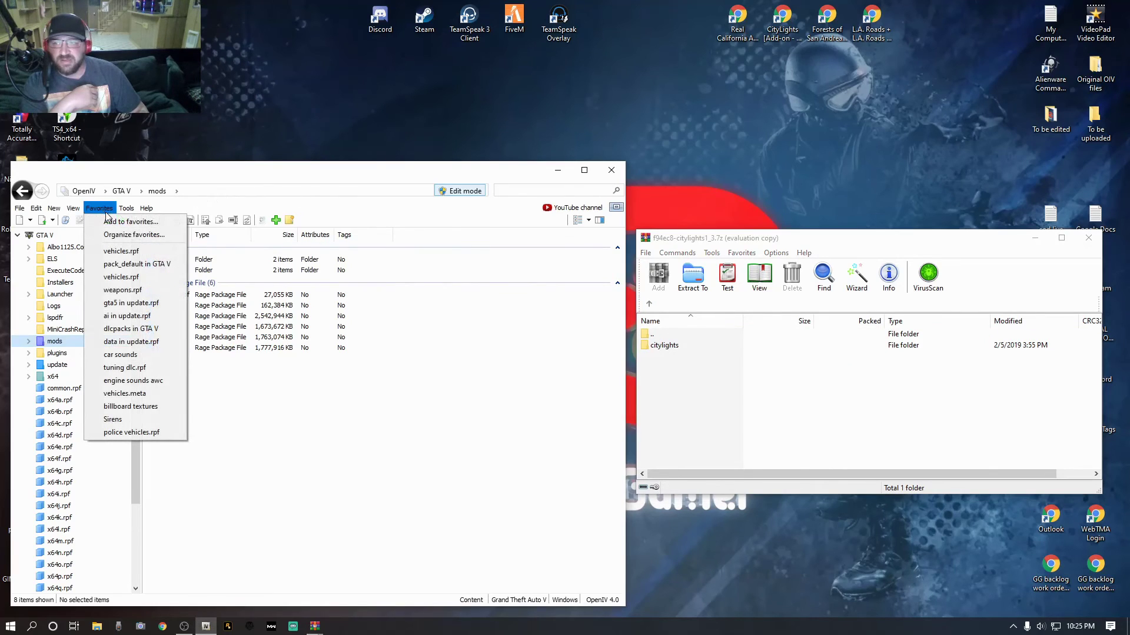
{"action": "left_click", "coordinate": [114, 331]}
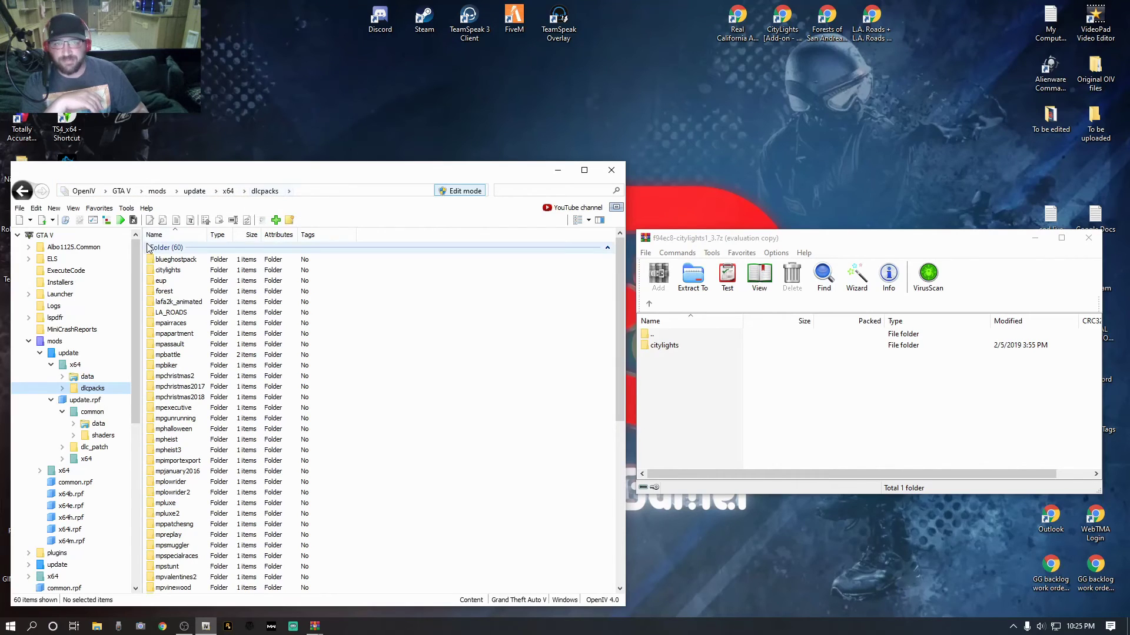
{"action": "scroll", "coordinate": [269, 344], "scroll_direction": "down", "scroll_amount": 5}
{"action": "scroll", "coordinate": [269, 344], "scroll_direction": "down", "scroll_amount": 5}
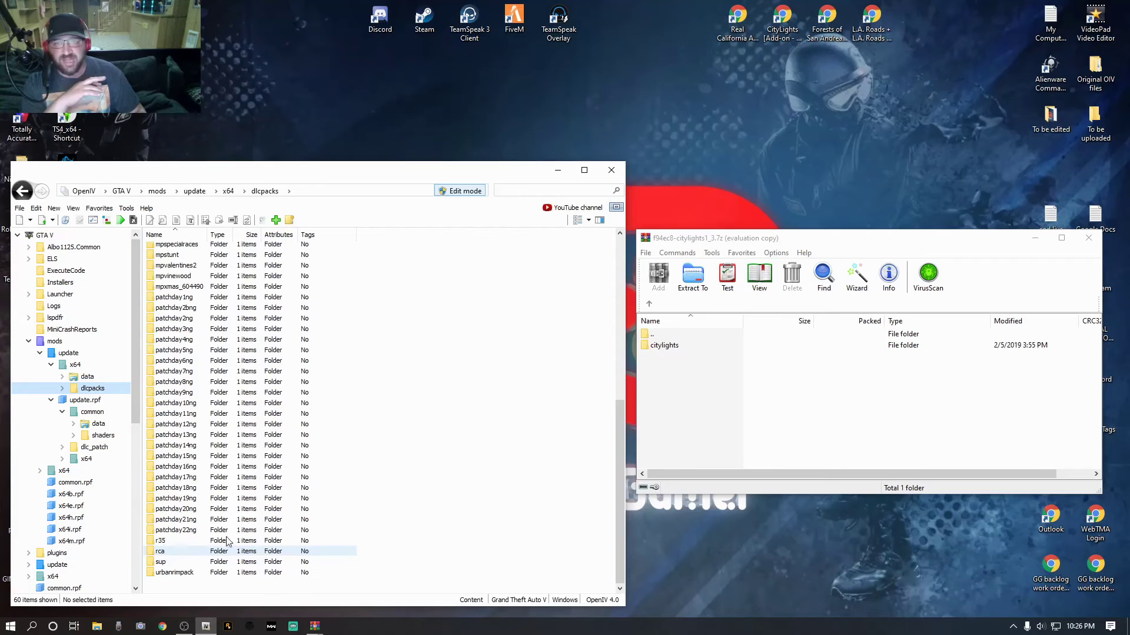
{"action": "scroll", "coordinate": [382, 378], "scroll_direction": "up", "scroll_amount": 10}
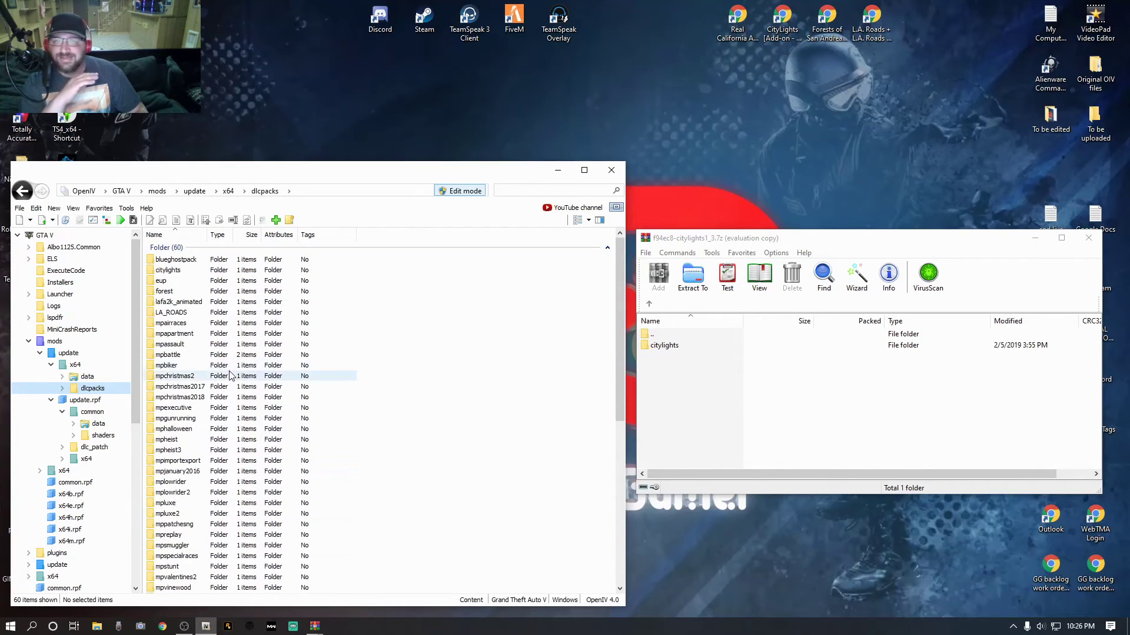
{"action": "mouse_move", "coordinate": [667, 350]}
{"action": "left_mouse_down"}
{"action": "mouse_move", "coordinate": [553, 399]}
{"action": "mouse_move", "coordinate": [671, 361]}
{"action": "left_mouse_up"}
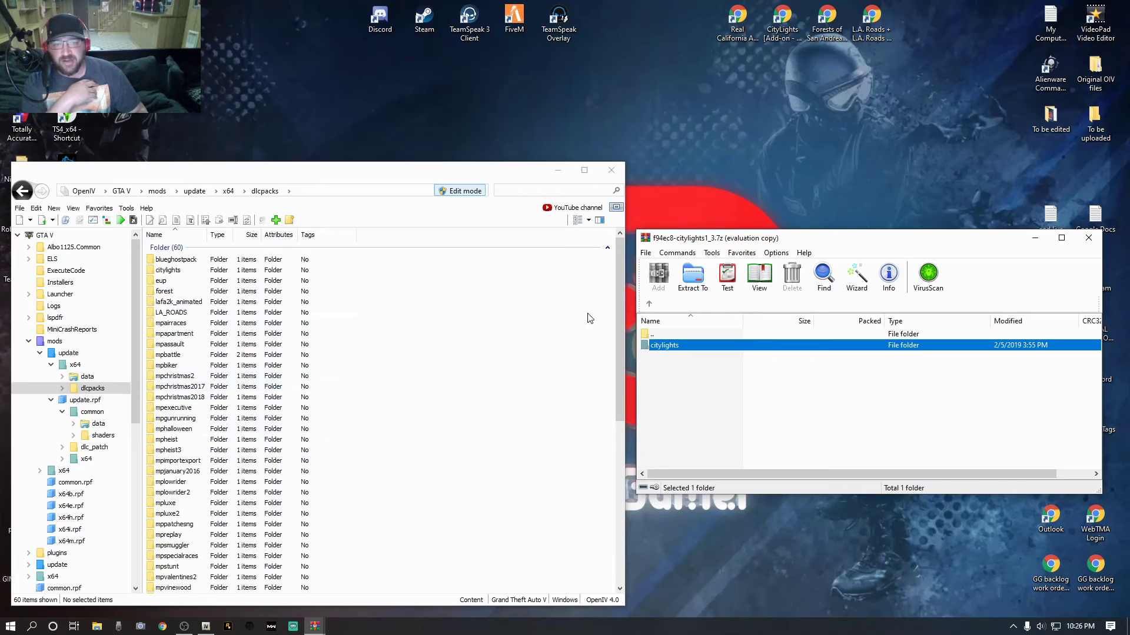
- Return to the citylights archive's root and open the Installation [Read Carefully] document at its manual installation section
{"action": "left_click", "coordinate": [649, 304]}
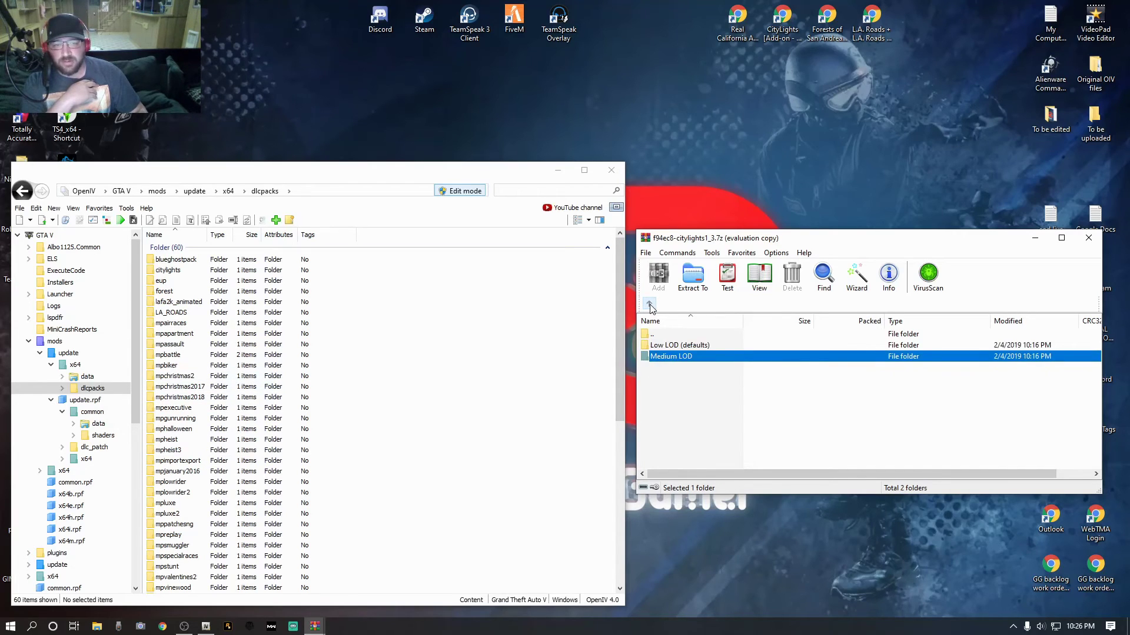
{"action": "left_click", "coordinate": [649, 305]}
{"action": "left_click", "coordinate": [650, 305]}
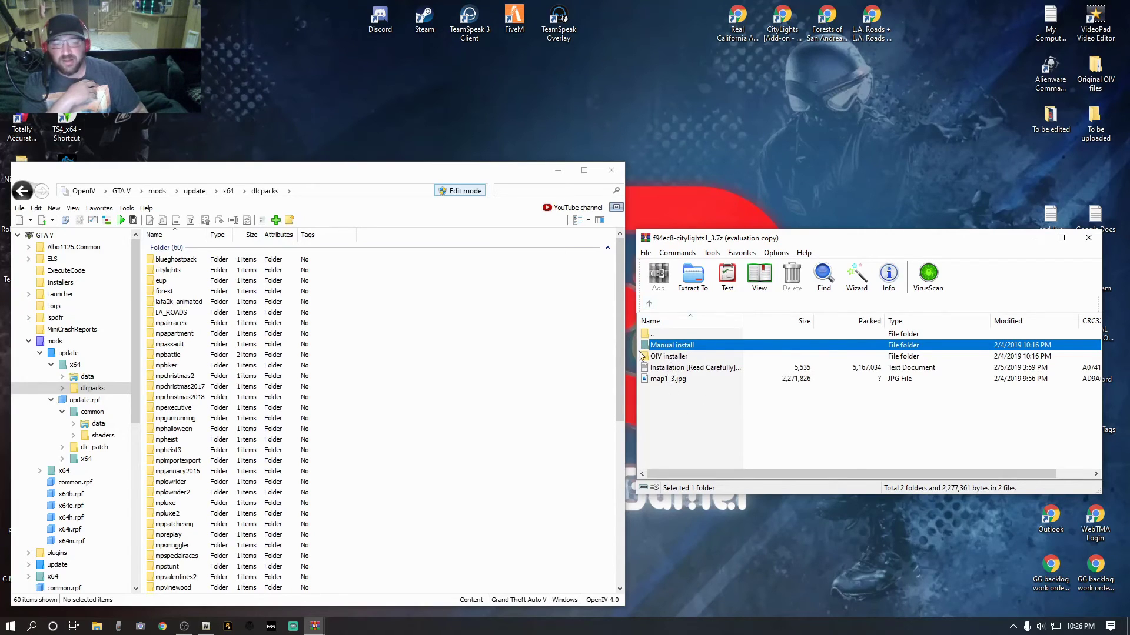
{"action": "double_click", "coordinate": [686, 368]}
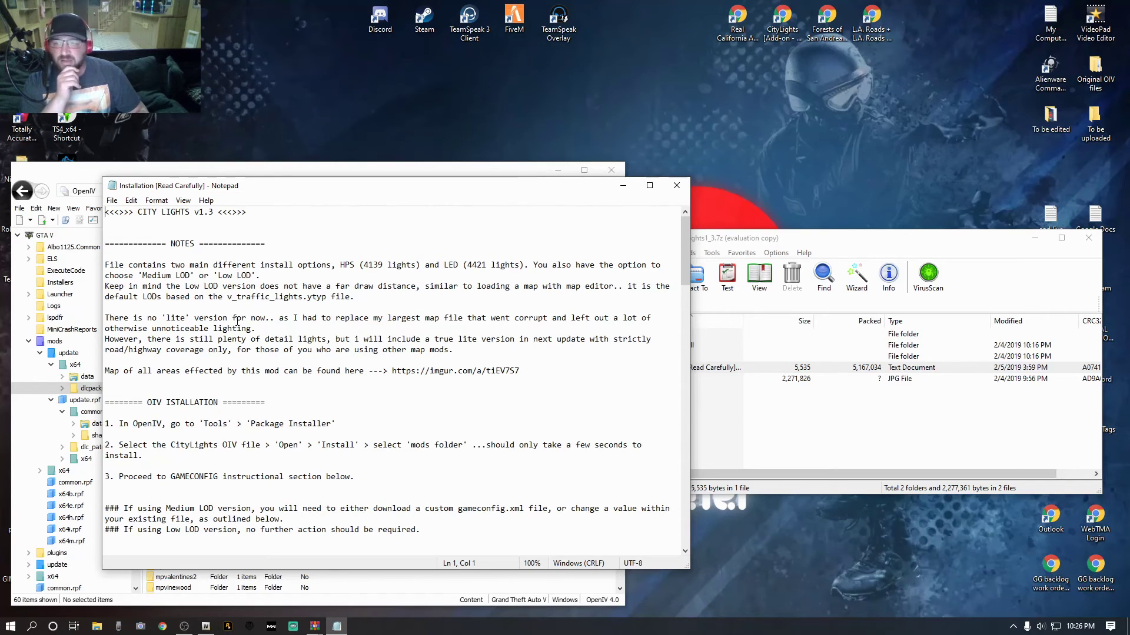
{"action": "scroll", "coordinate": [237, 322], "scroll_direction": "down", "scroll_amount": 4}
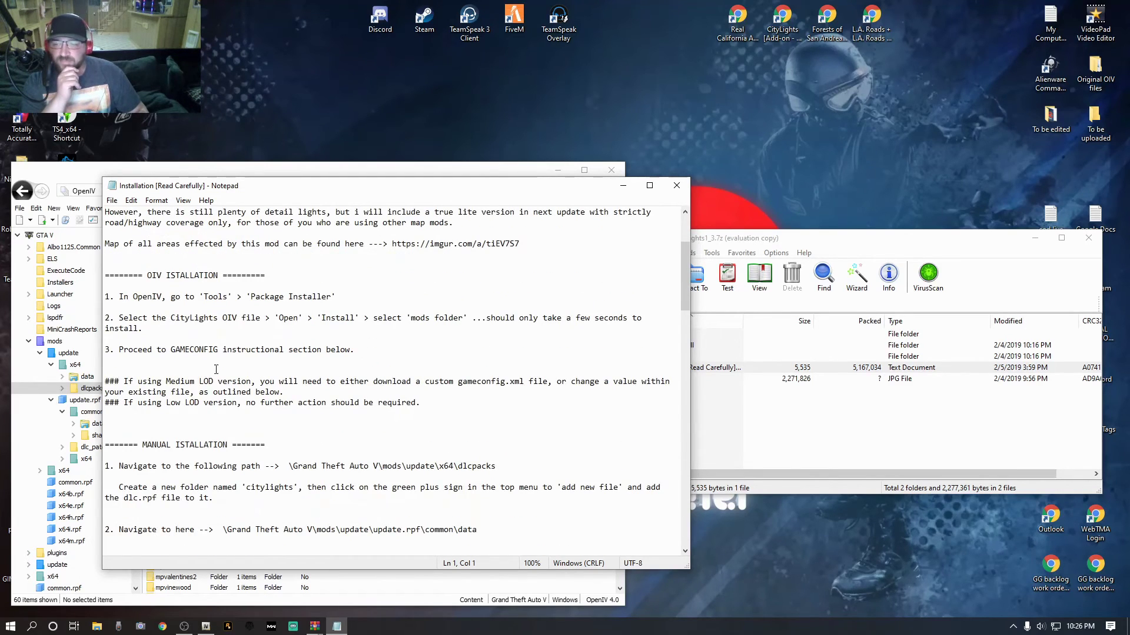
{"action": "scroll", "coordinate": [299, 405], "scroll_direction": "down", "scroll_amount": 2}
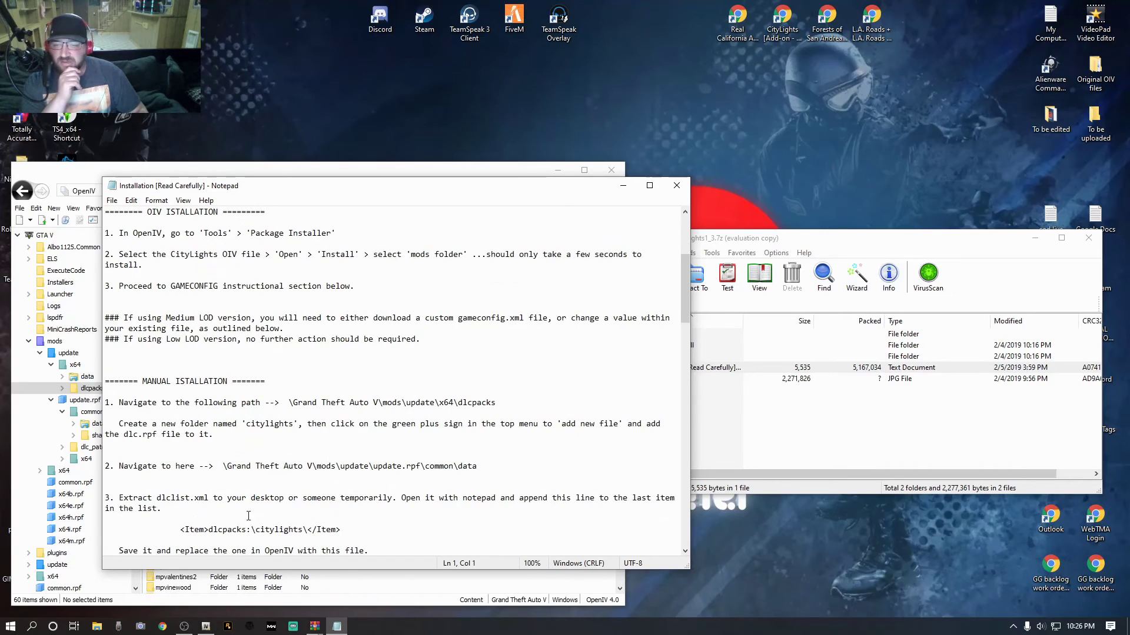
{"action": "scroll", "coordinate": [312, 481], "scroll_direction": "down", "scroll_amount": 2}
- Copy the line <Item>dlcpacks:\citylights\</Item> from the instructions, and close the document and the citylights archive
{"action": "left_click_drag", "start_coordinate": [346, 467], "coordinate": [180, 470]}
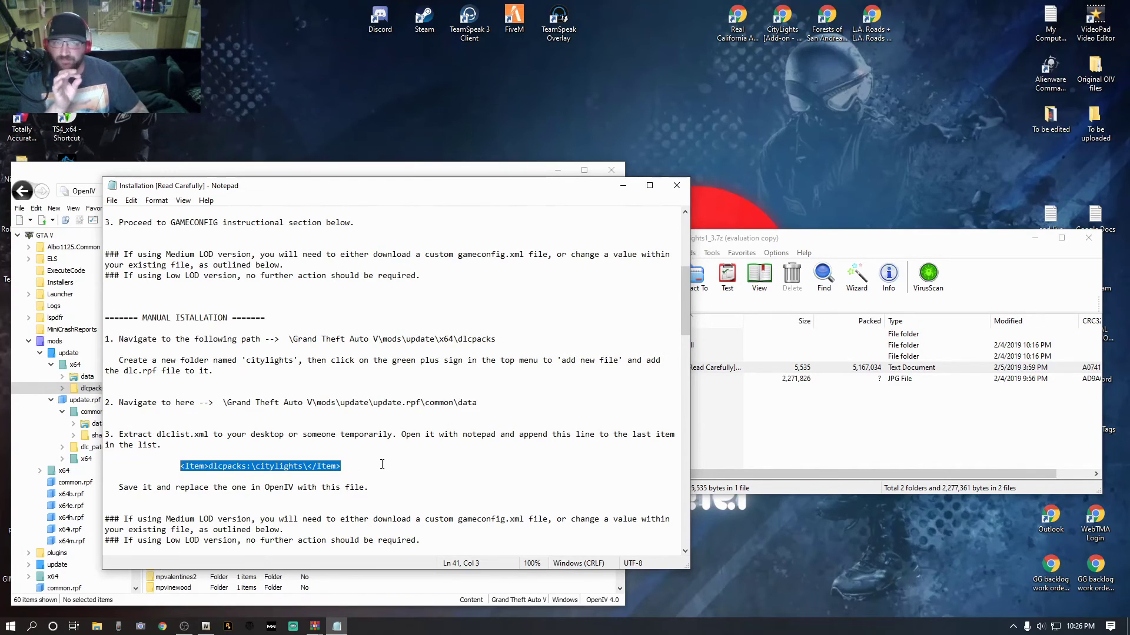
{"action": "left_click_drag", "start_coordinate": [368, 466], "coordinate": [109, 435]}
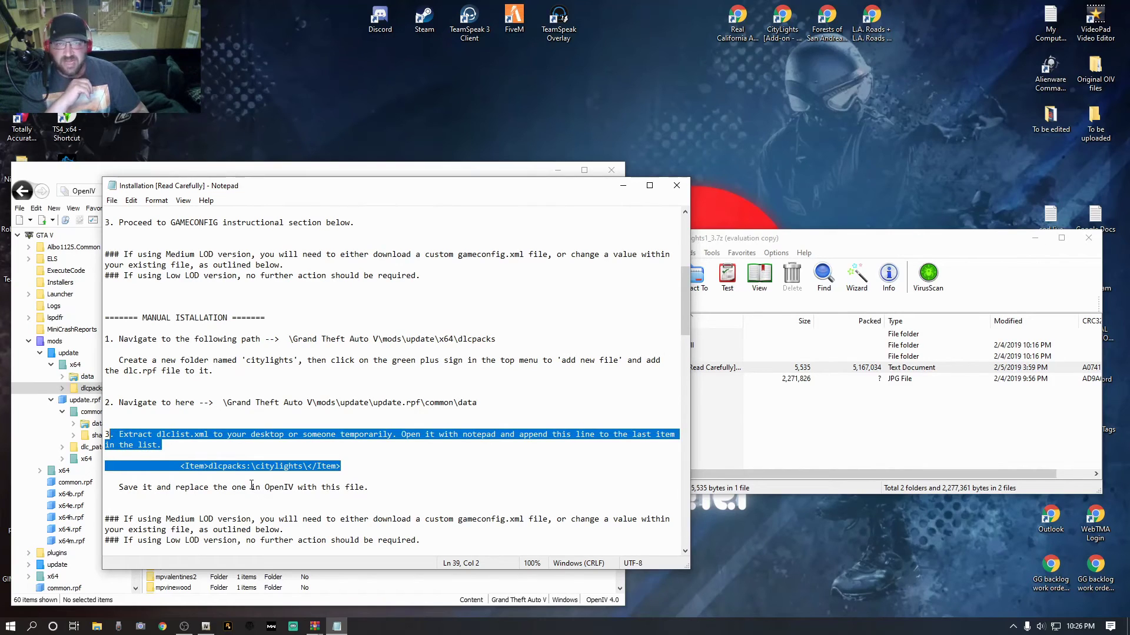
{"action": "left_click_drag", "start_coordinate": [367, 469], "coordinate": [149, 467]}
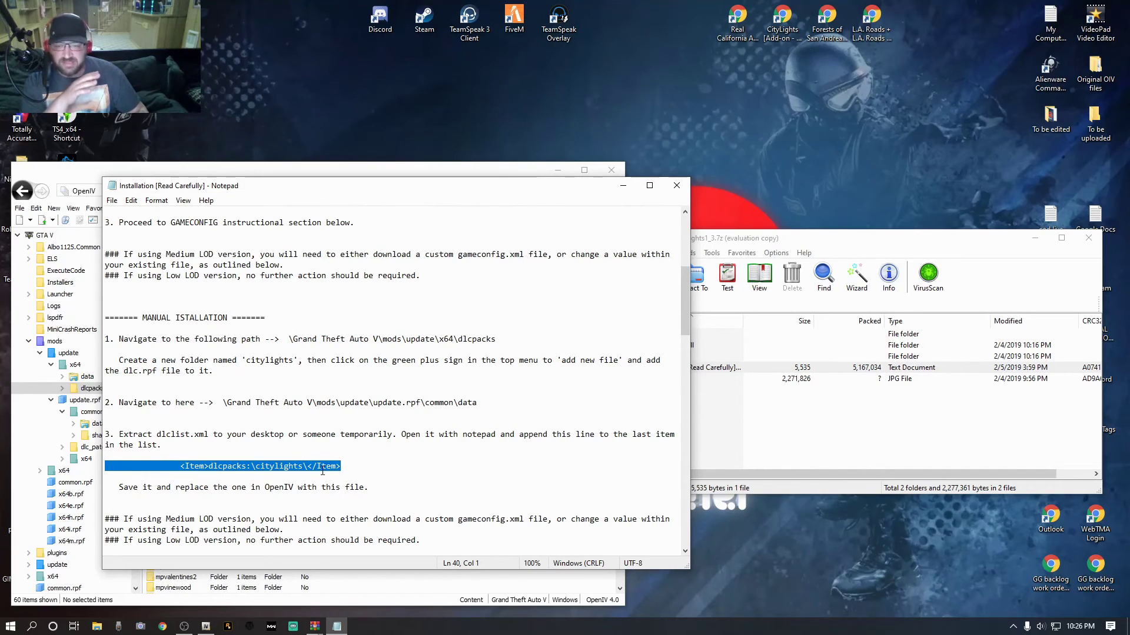
{"action": "left_click", "coordinate": [344, 466]}
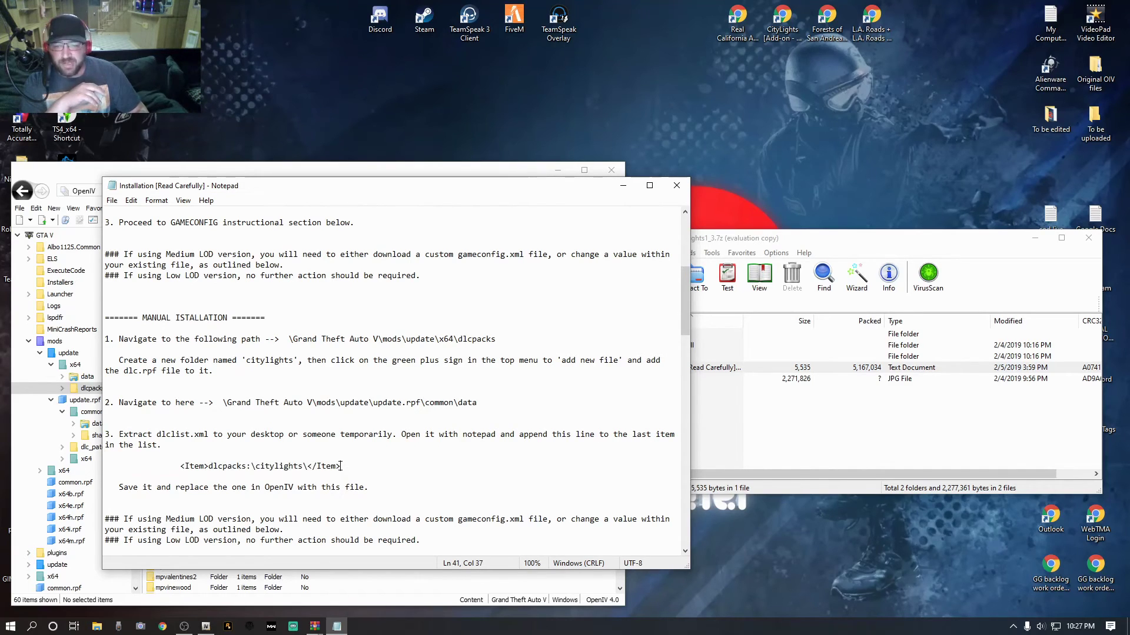
{"action": "left_click_drag", "start_coordinate": [340, 467], "coordinate": [181, 468]}
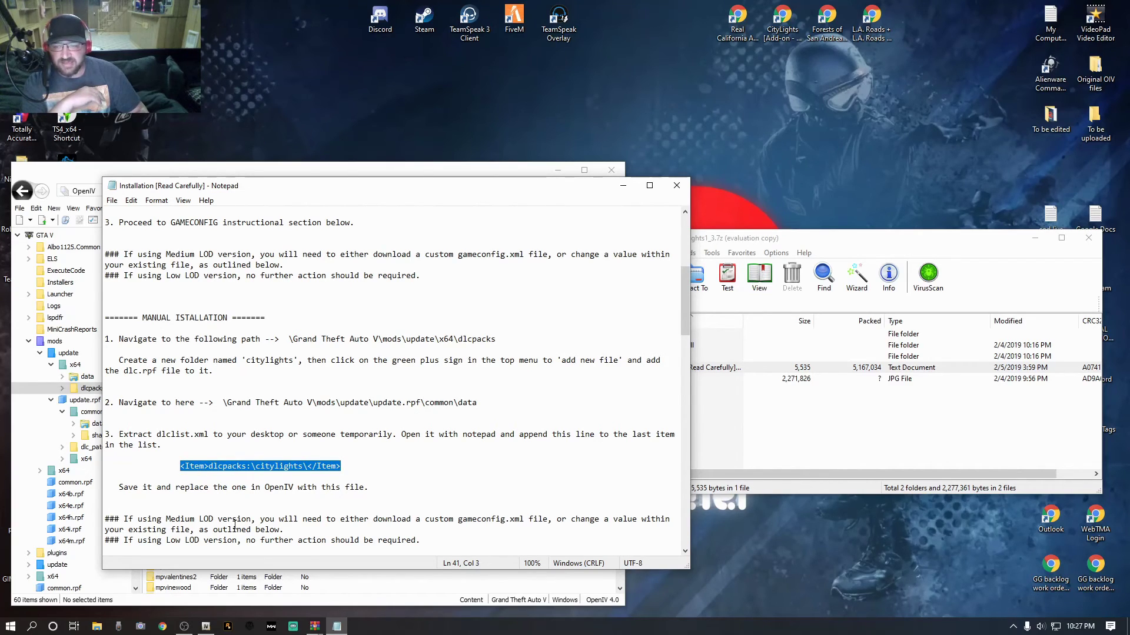
{"action": "right_click", "coordinate": [293, 466]}
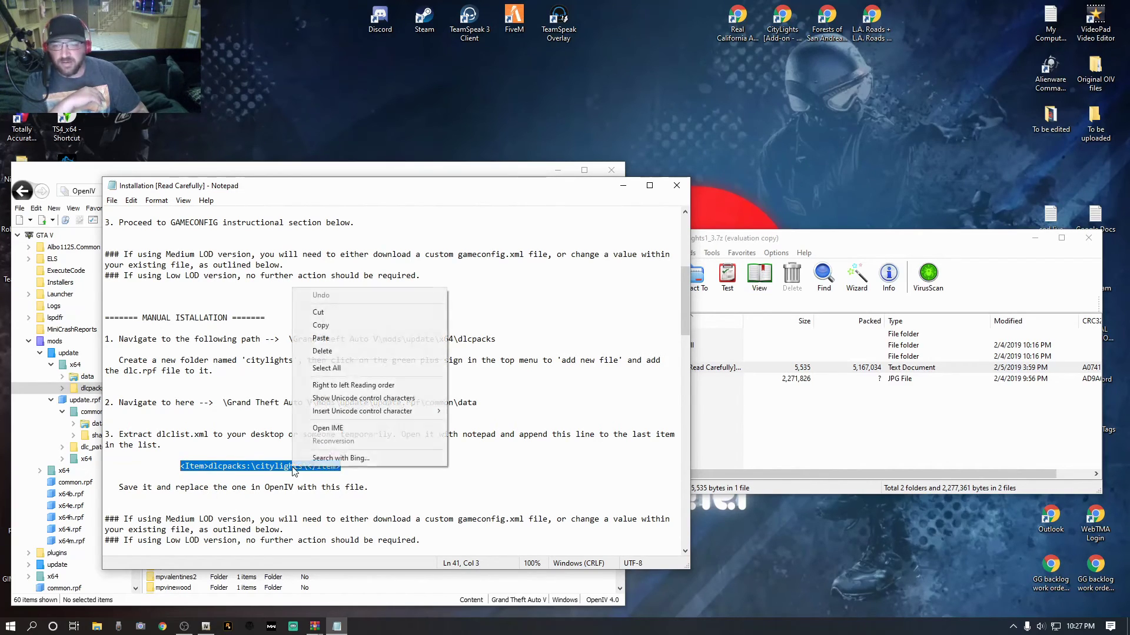
{"action": "left_click", "coordinate": [335, 325]}
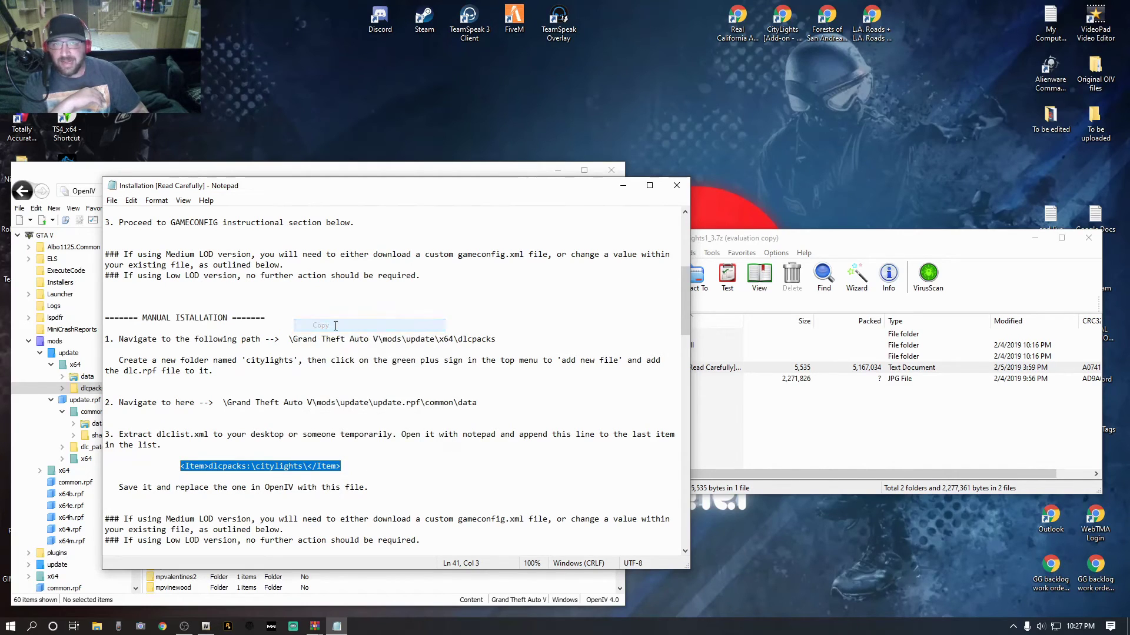
{"action": "left_click", "coordinate": [677, 187]}
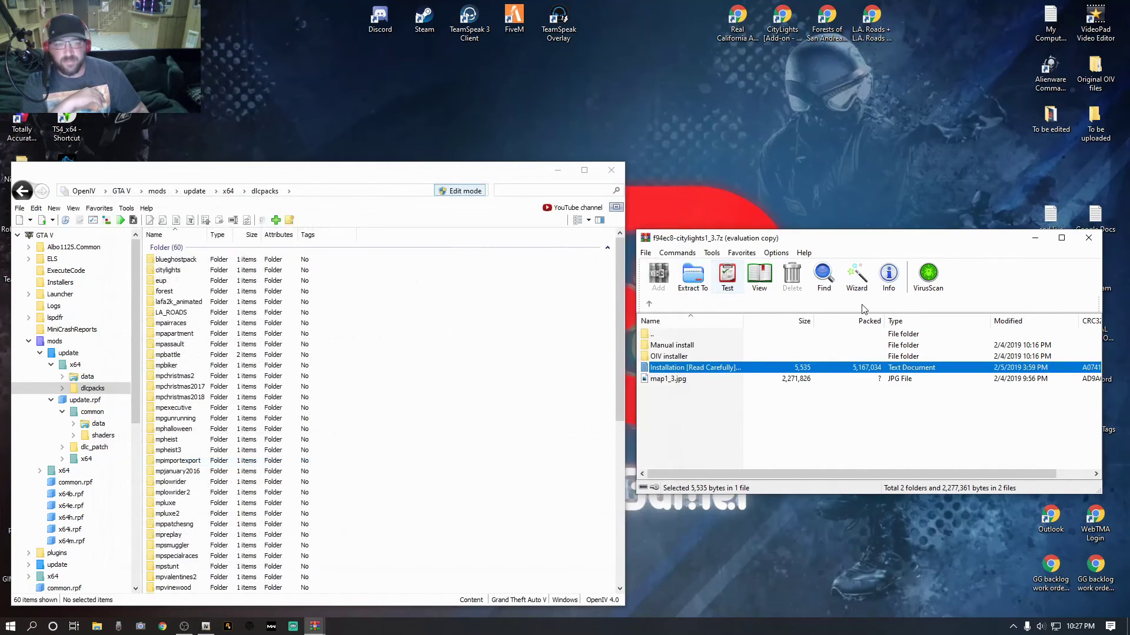
{"action": "left_click", "coordinate": [1089, 241]}
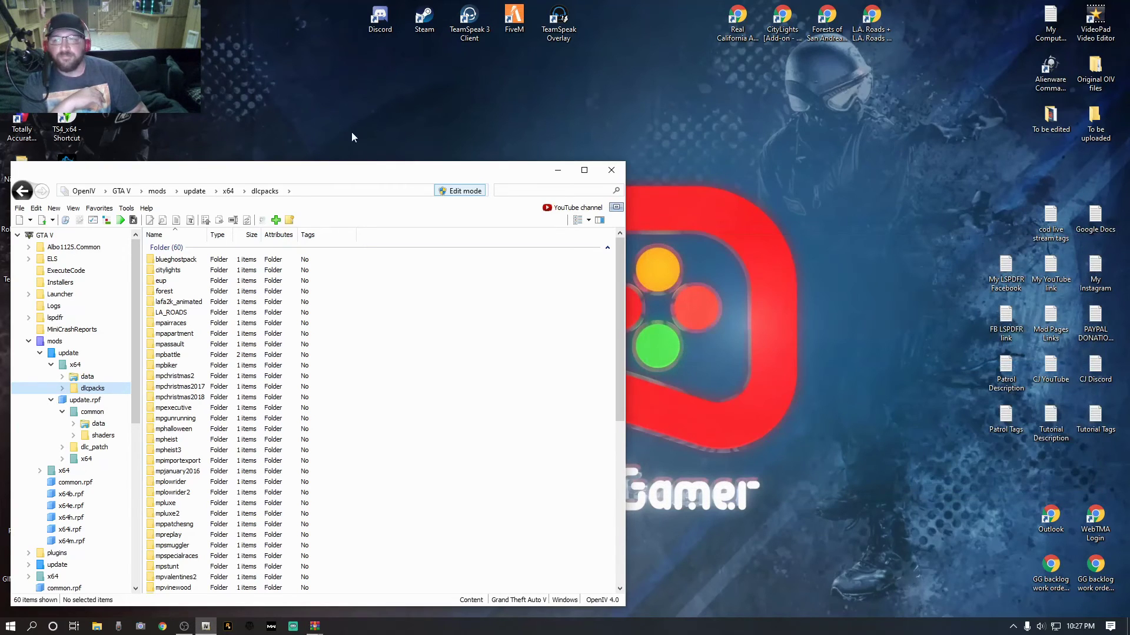
- Open dlclist.xml from mods/update/update.rpf/common/data for editing and go to the end of its list
{"action": "left_click", "coordinate": [99, 209]}
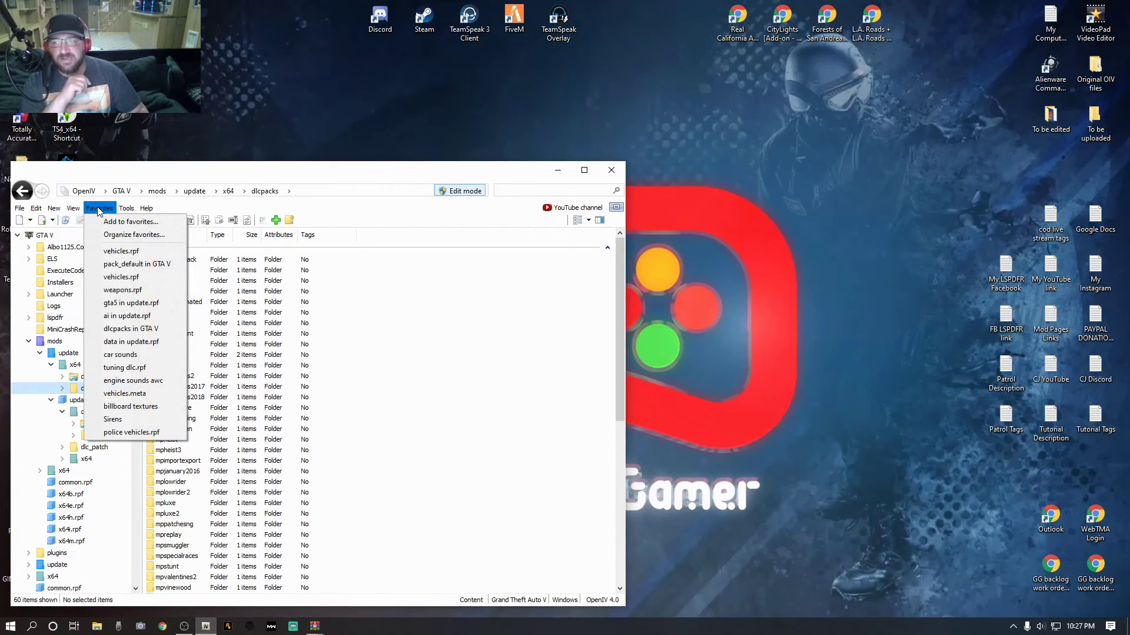
{"action": "left_click", "coordinate": [122, 344]}
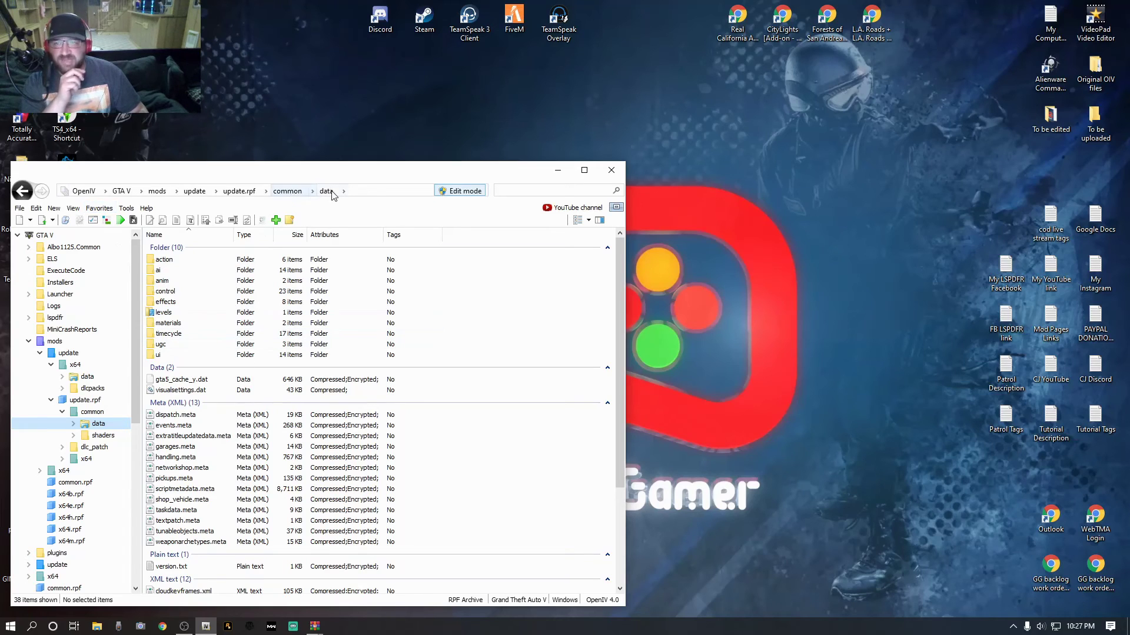
{"action": "scroll", "coordinate": [212, 363], "scroll_direction": "down", "scroll_amount": 4}
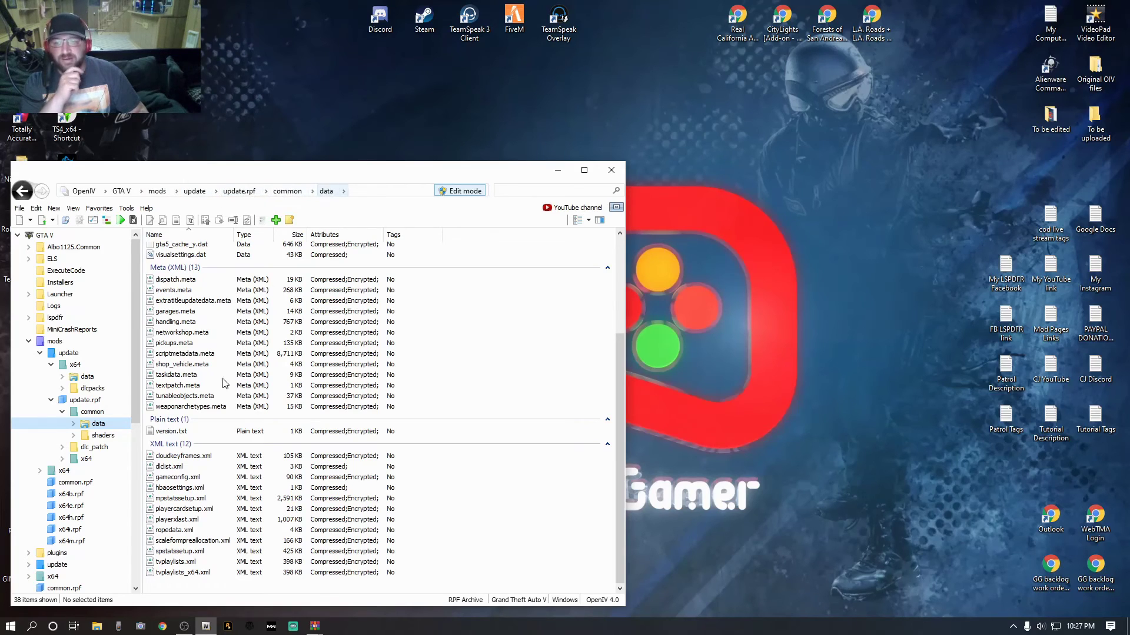
{"action": "left_click", "coordinate": [173, 471]}
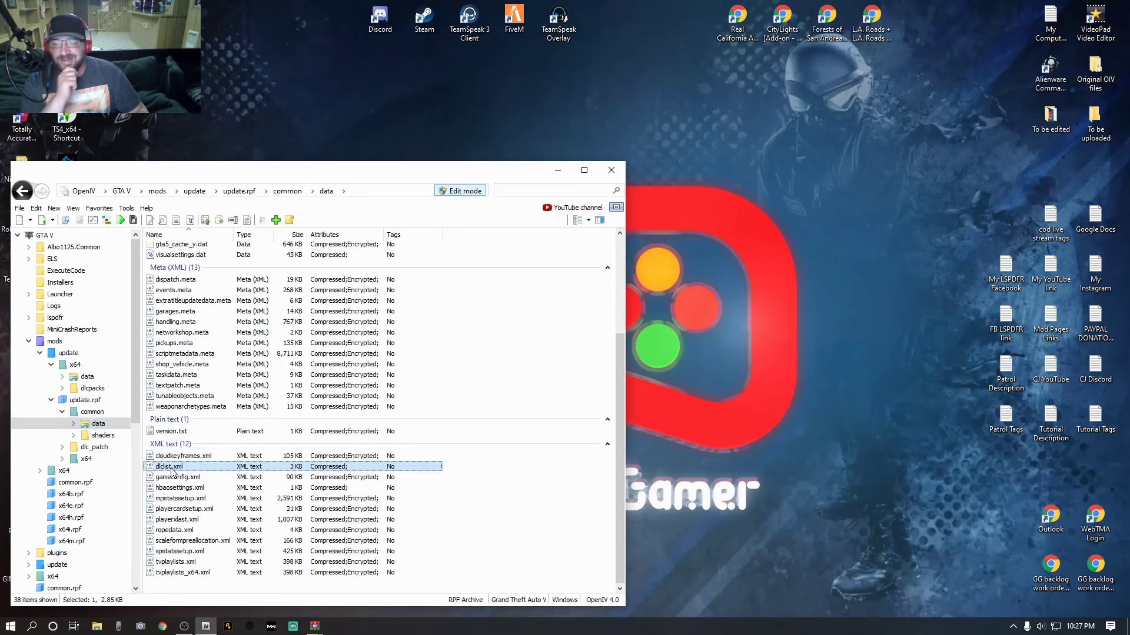
{"action": "right_click", "coordinate": [175, 471]}
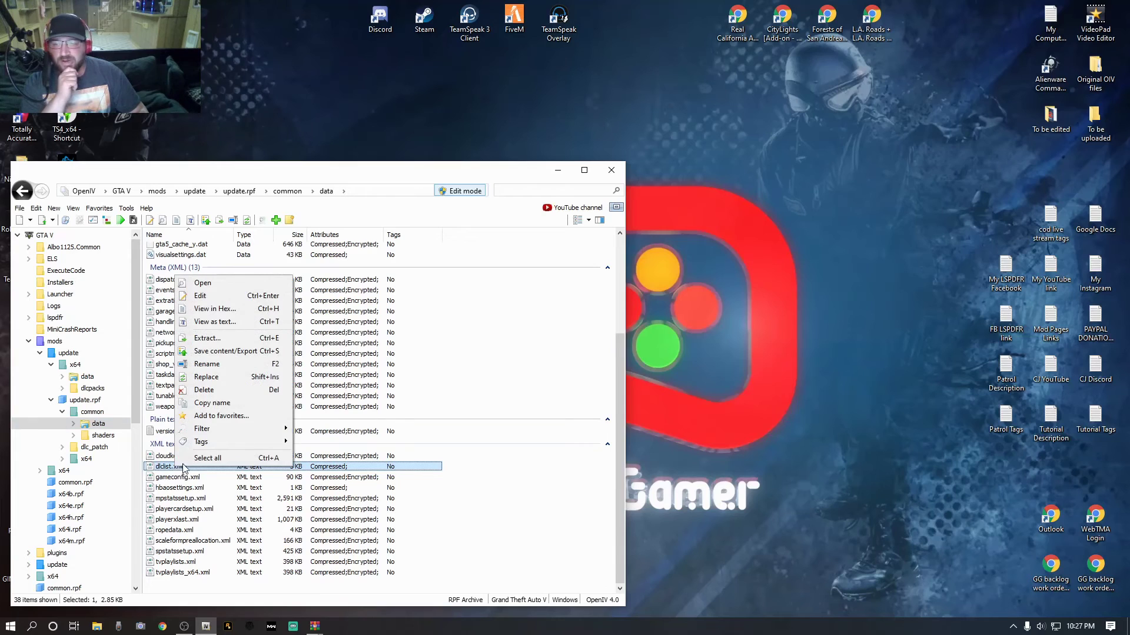
{"action": "left_click", "coordinate": [216, 296]}
{"action": "scroll", "coordinate": [254, 417], "scroll_direction": "down", "scroll_amount": 15}
{"action": "scroll", "coordinate": [254, 418], "scroll_direction": "down", "scroll_amount": 5}
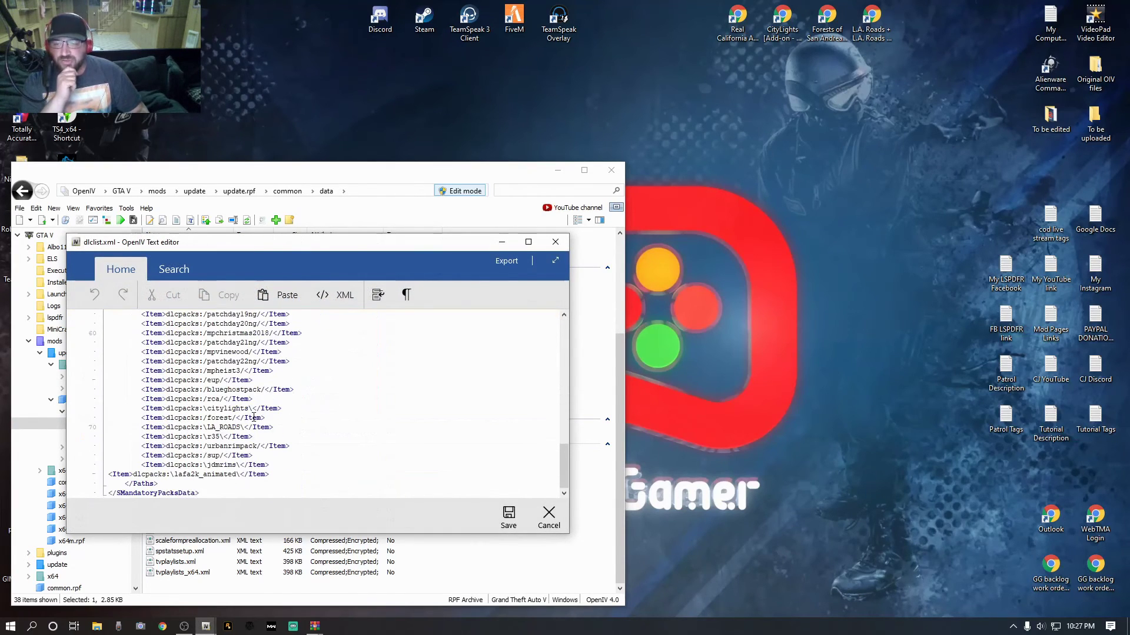
- Indent the lafa2k_animated entry in dlclist.xml to align with the items above it
{"action": "left_click", "coordinate": [110, 474]}
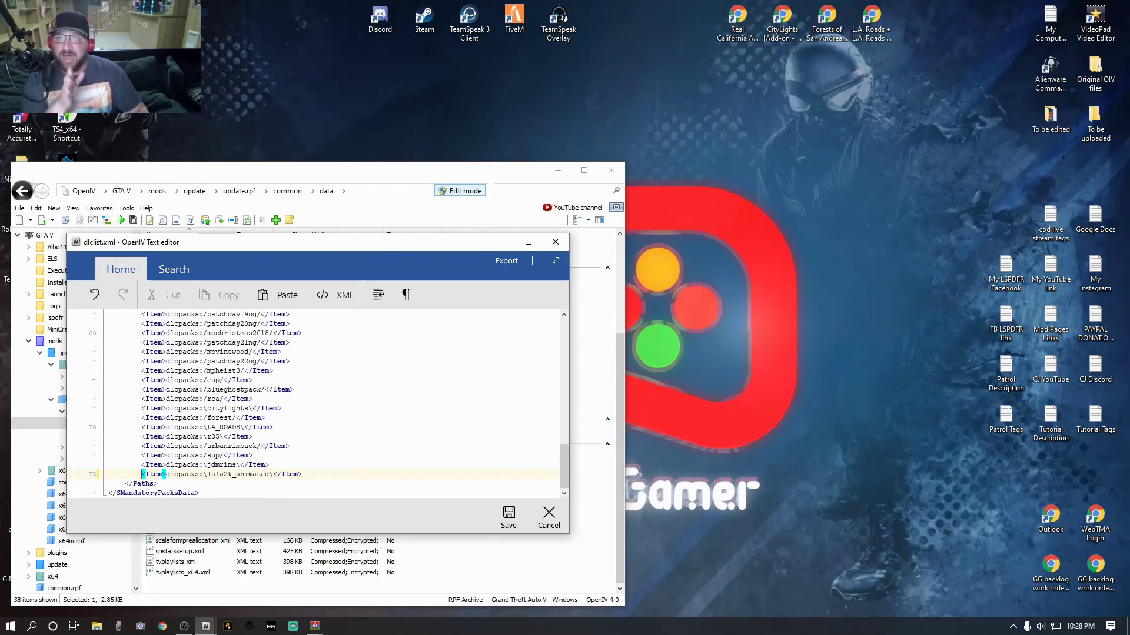
{"action": "left_click", "coordinate": [216, 477]}
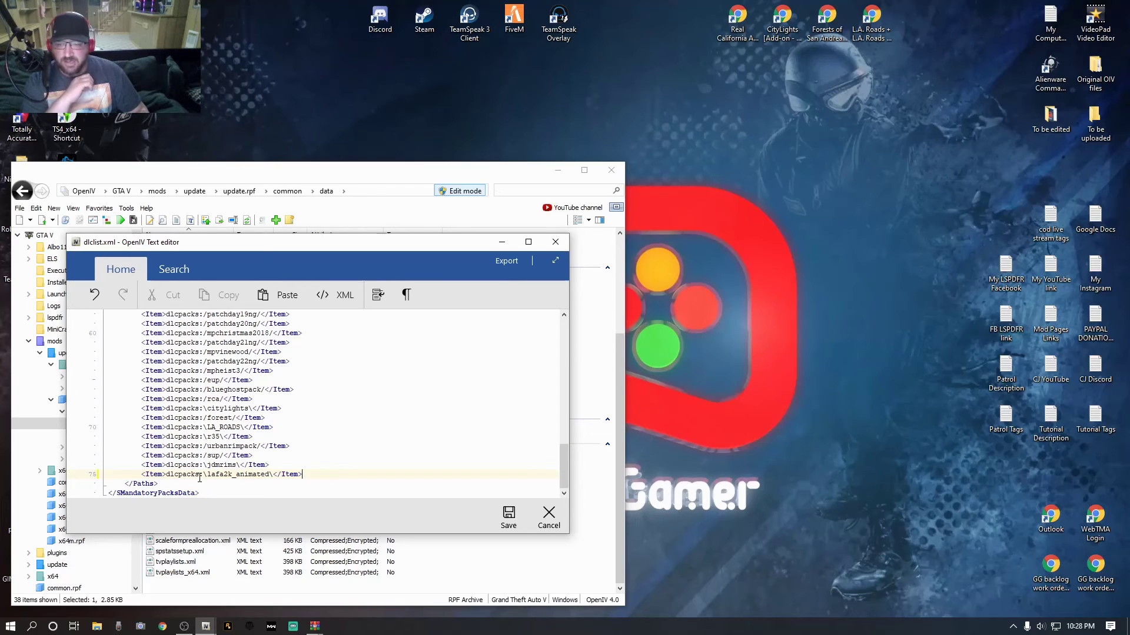
{"action": "left_click", "coordinate": [309, 475]}
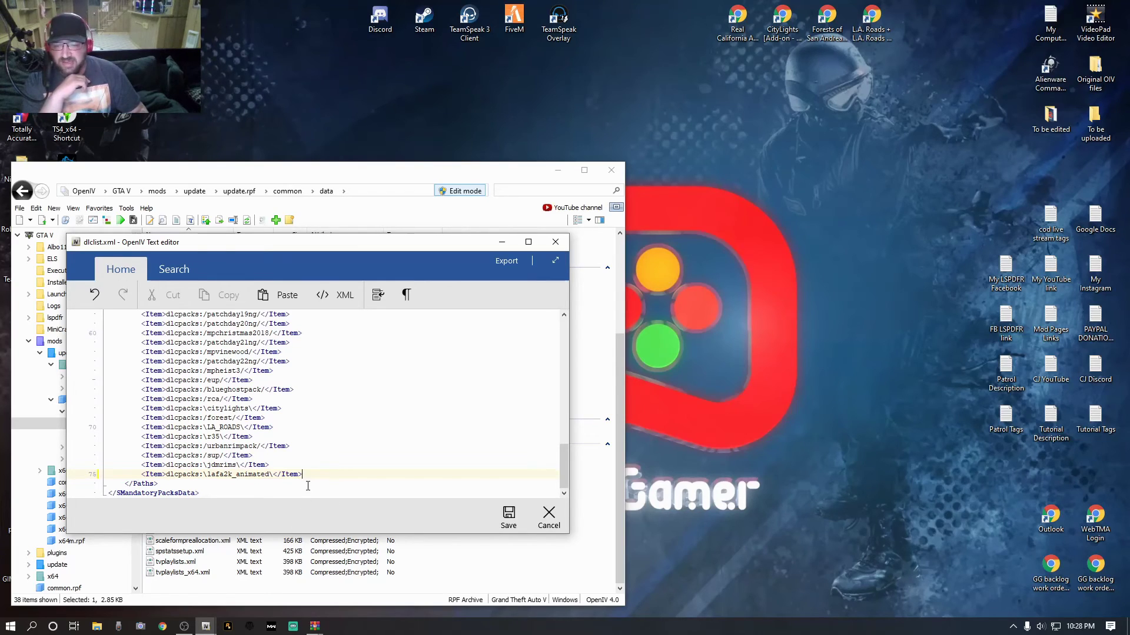
- Paste <Item>dlcpacks:\citylights\</Item> on a new line below the lafa2k_animated entry, and close dlclist.xml without saving
{"action": "key", "text": "Return"}
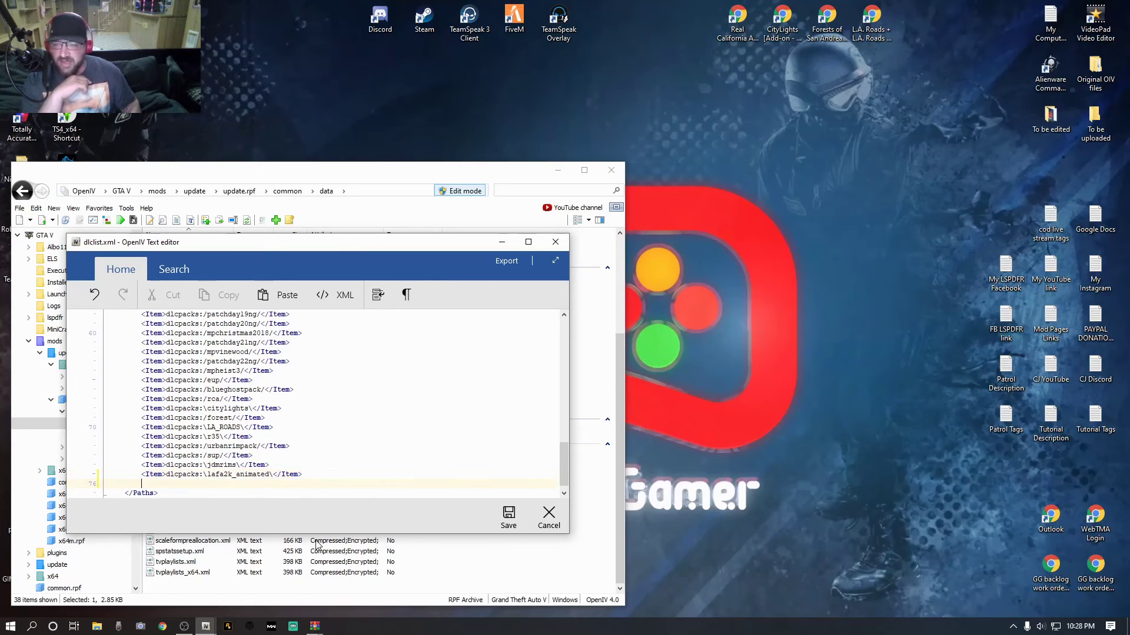
{"action": "right_click", "coordinate": [151, 484]}
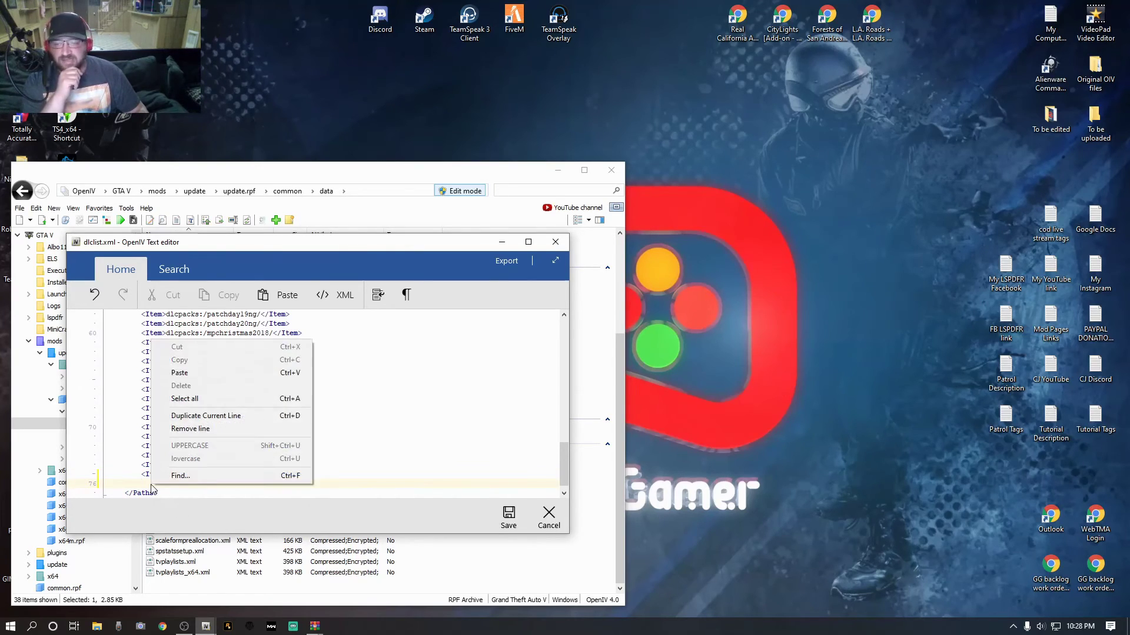
{"action": "left_click", "coordinate": [177, 373]}
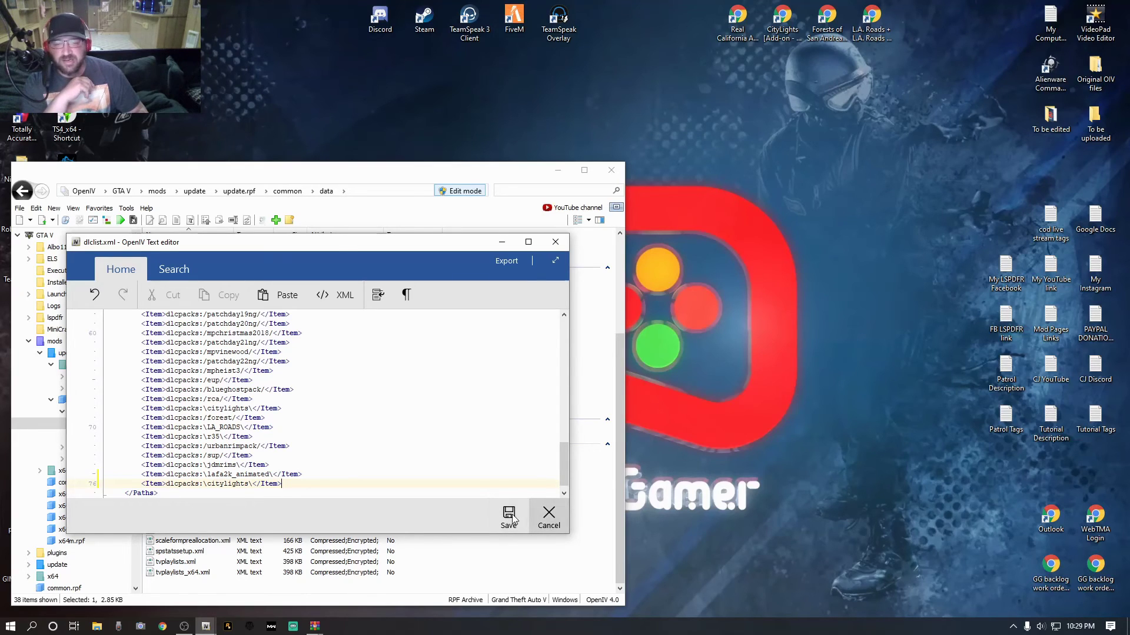
{"action": "left_click", "coordinate": [549, 516]}
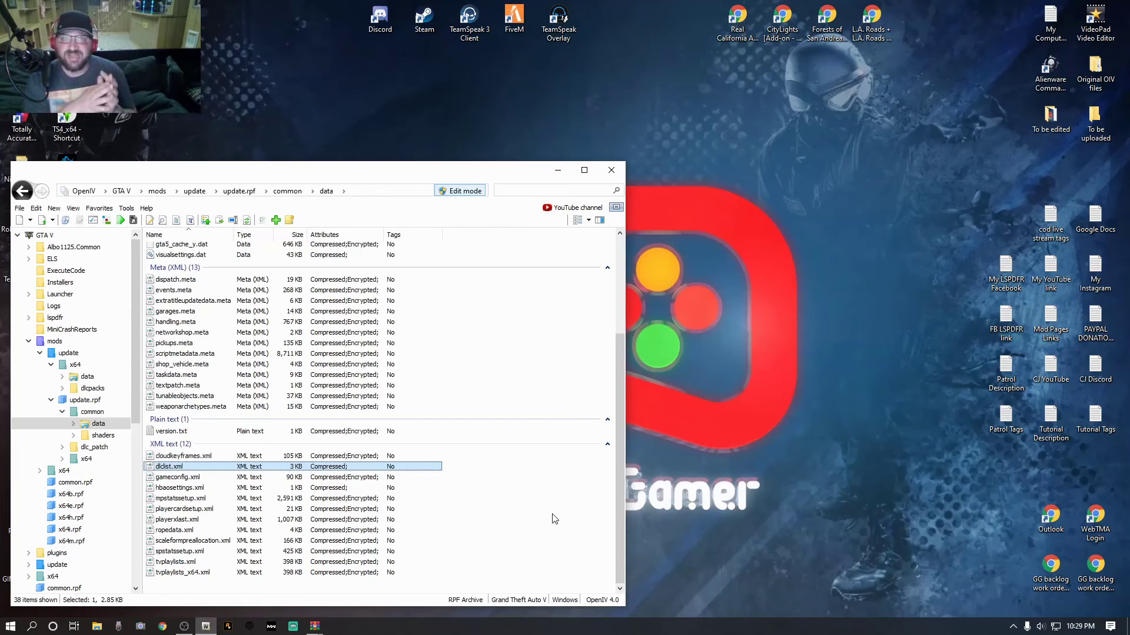
- Bring up the Forests of San Andreas v2.1.rar archive window and place it beside OpenIV
{"action": "left_click", "coordinate": [318, 628]}
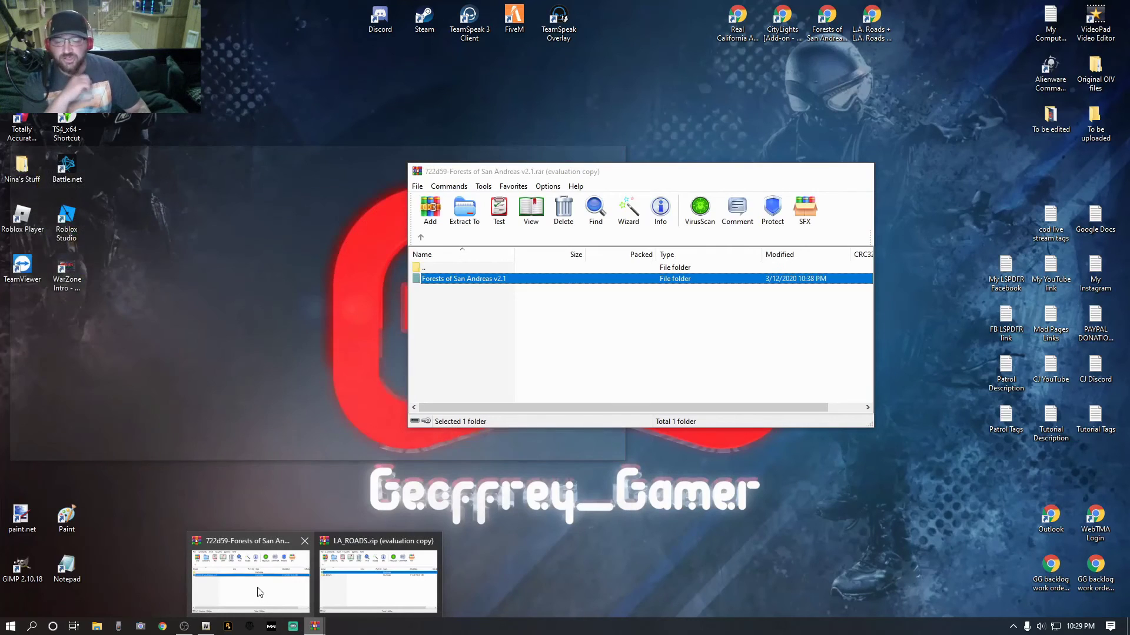
{"action": "left_click", "coordinate": [255, 588]}
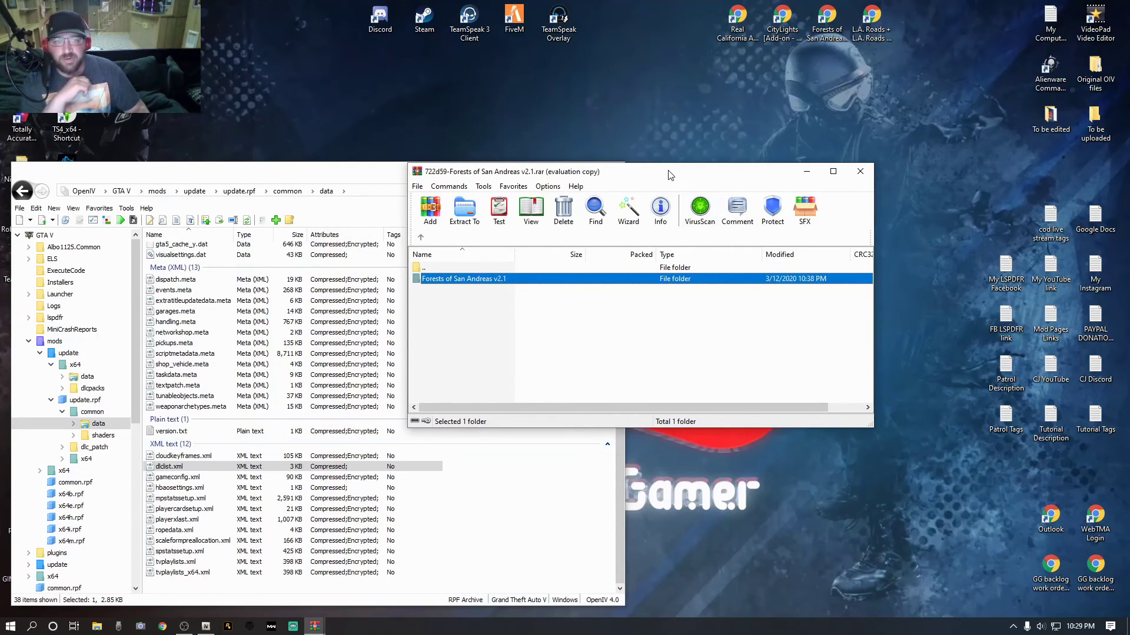
{"action": "left_click_drag", "start_coordinate": [671, 175], "coordinate": [897, 254]}
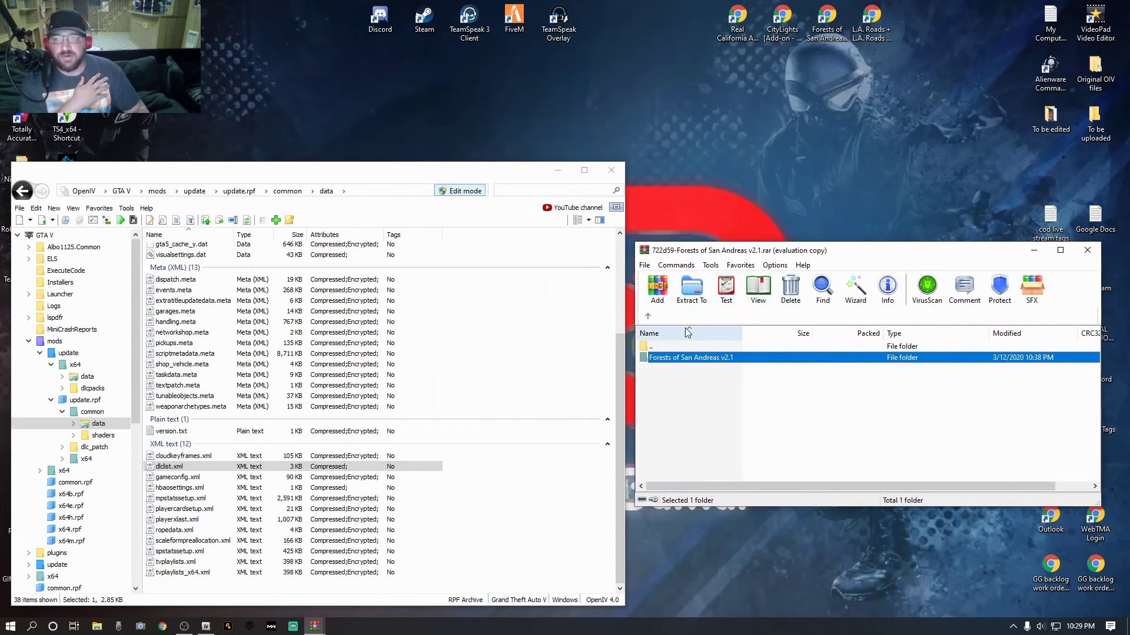
- Show the mods folder in OpenIV and look through the Optional folder inside the Forests of San Andreas v2.1 archive
{"action": "double_click", "coordinate": [55, 341]}
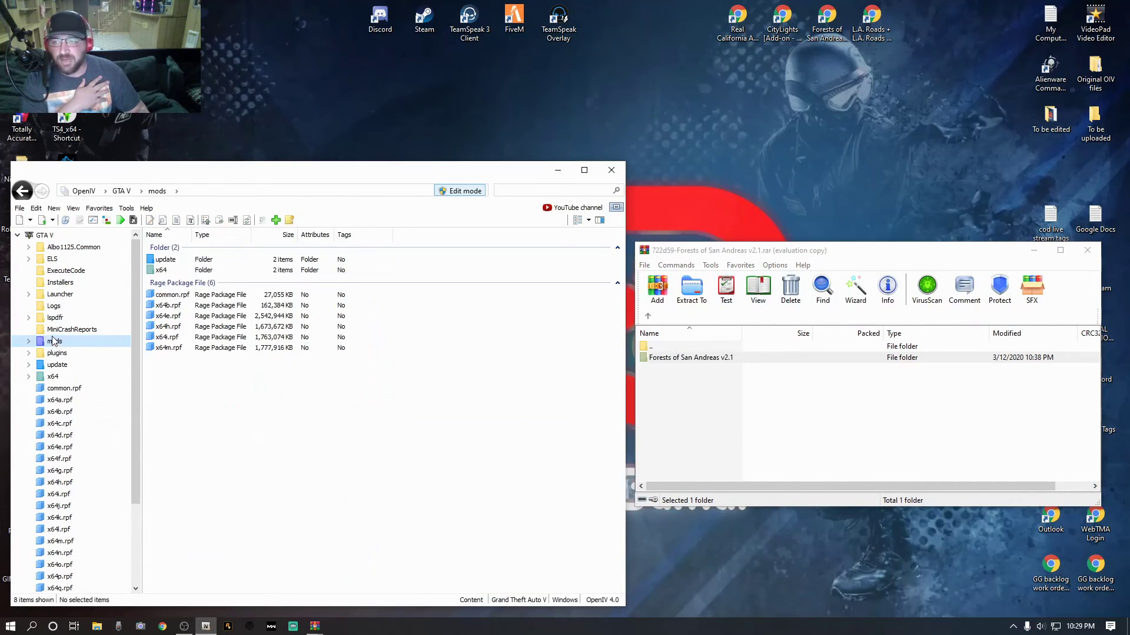
{"action": "double_click", "coordinate": [678, 358]}
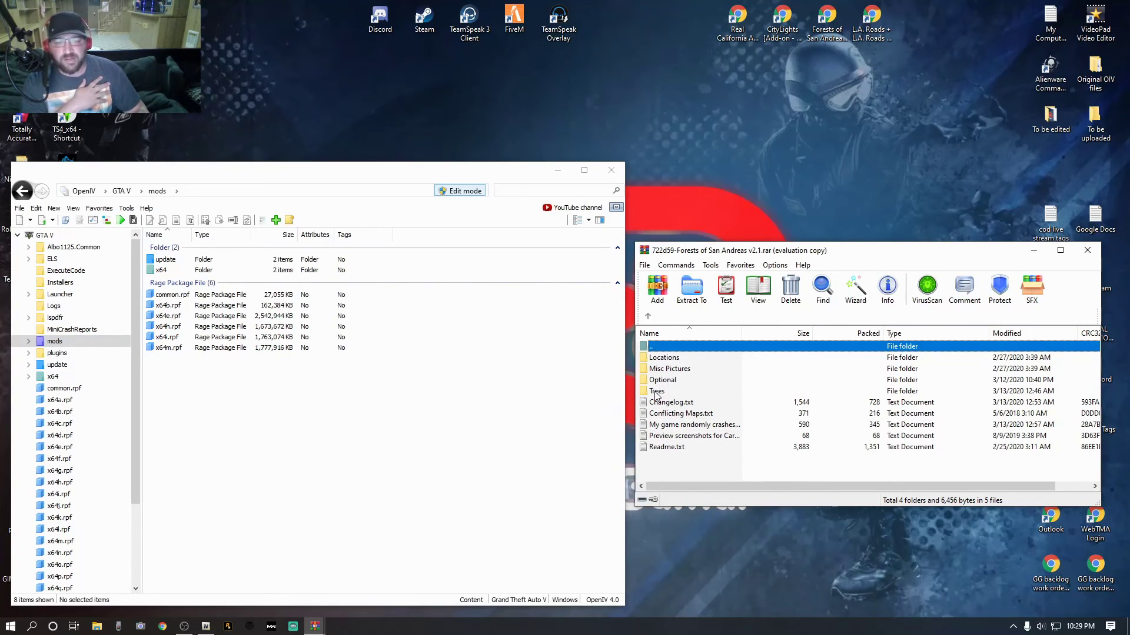
{"action": "double_click", "coordinate": [669, 380]}
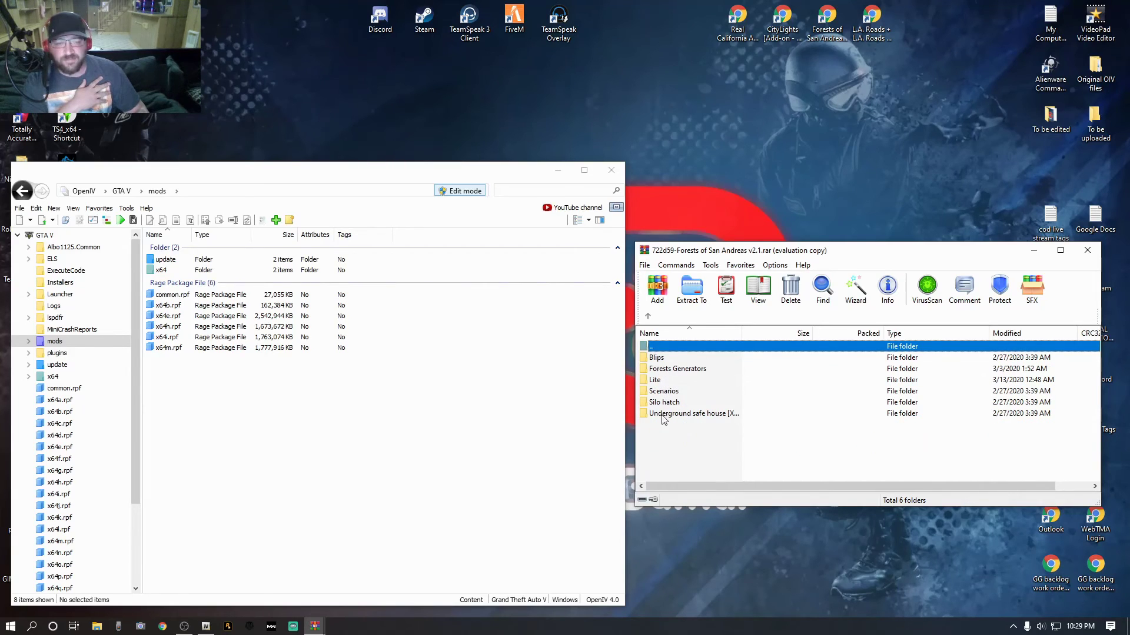
{"action": "left_click", "coordinate": [647, 316]}
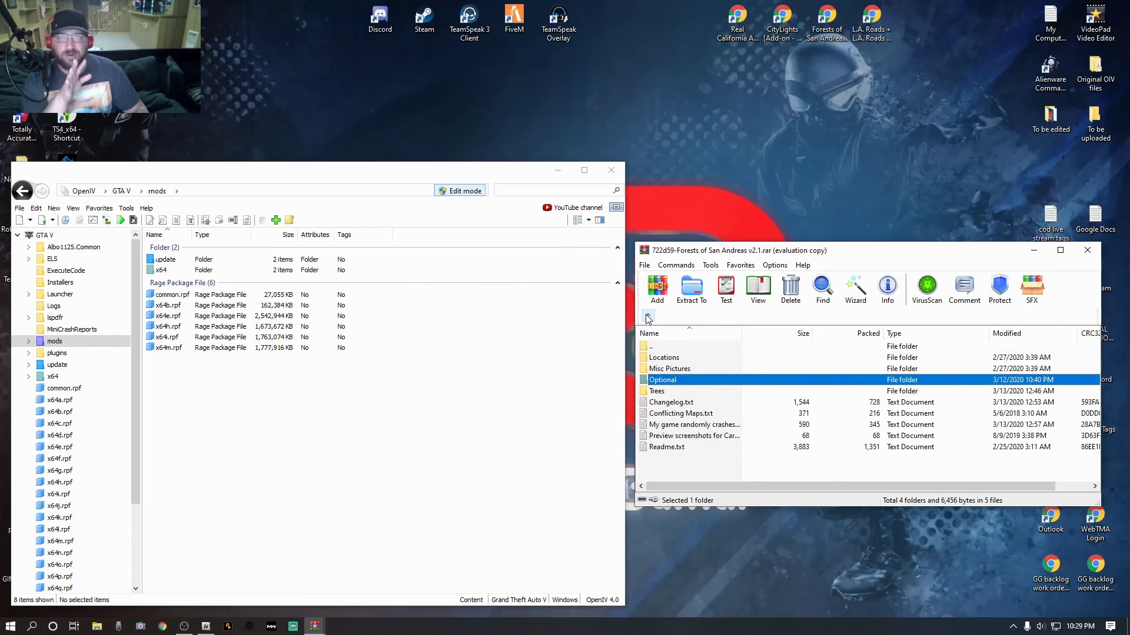
- Examine the Cedar, Mixed and Redwood versions in the archive's Trees folder, including the CR and RRC variants of Mixed
{"action": "double_click", "coordinate": [656, 392]}
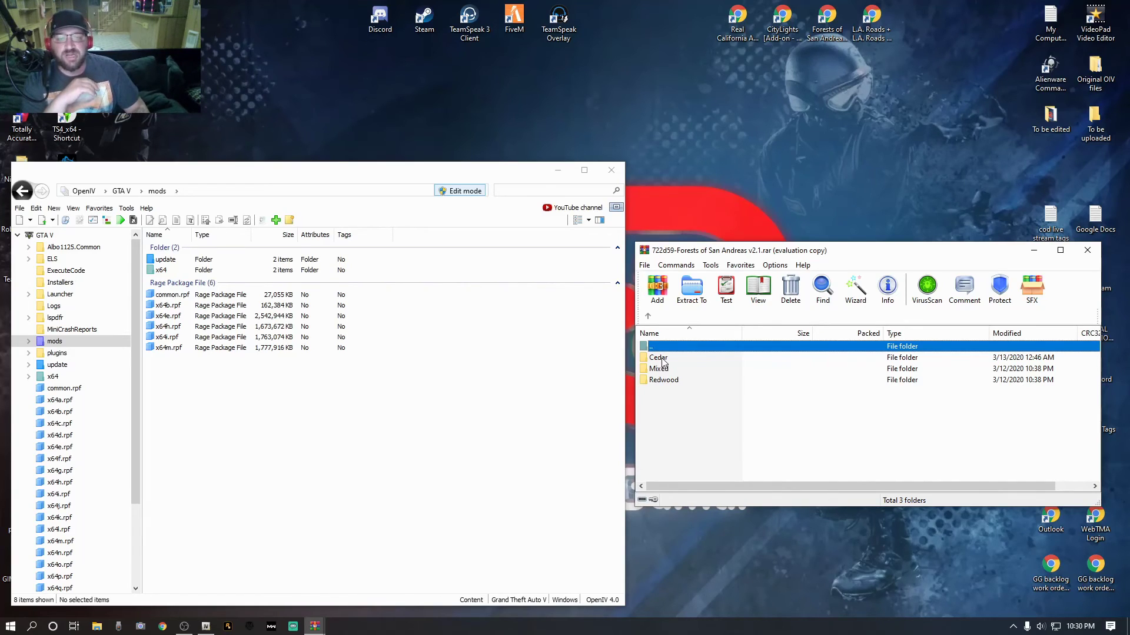
{"action": "key", "text": "BackSpace"}
{"action": "key", "text": "BackSpace"}
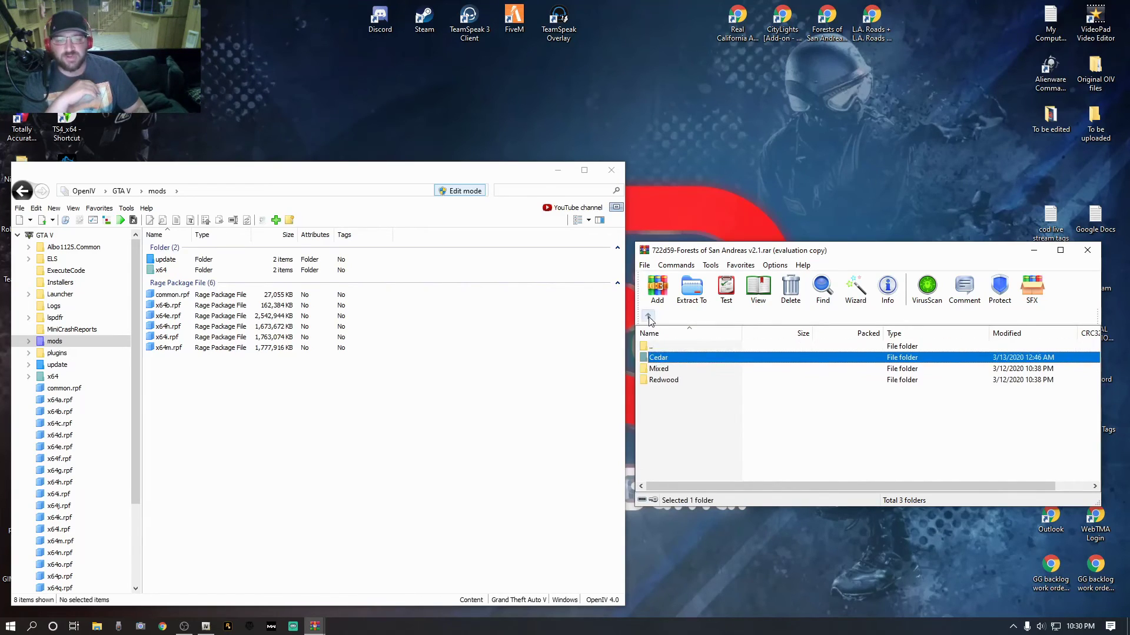
{"action": "double_click", "coordinate": [660, 370]}
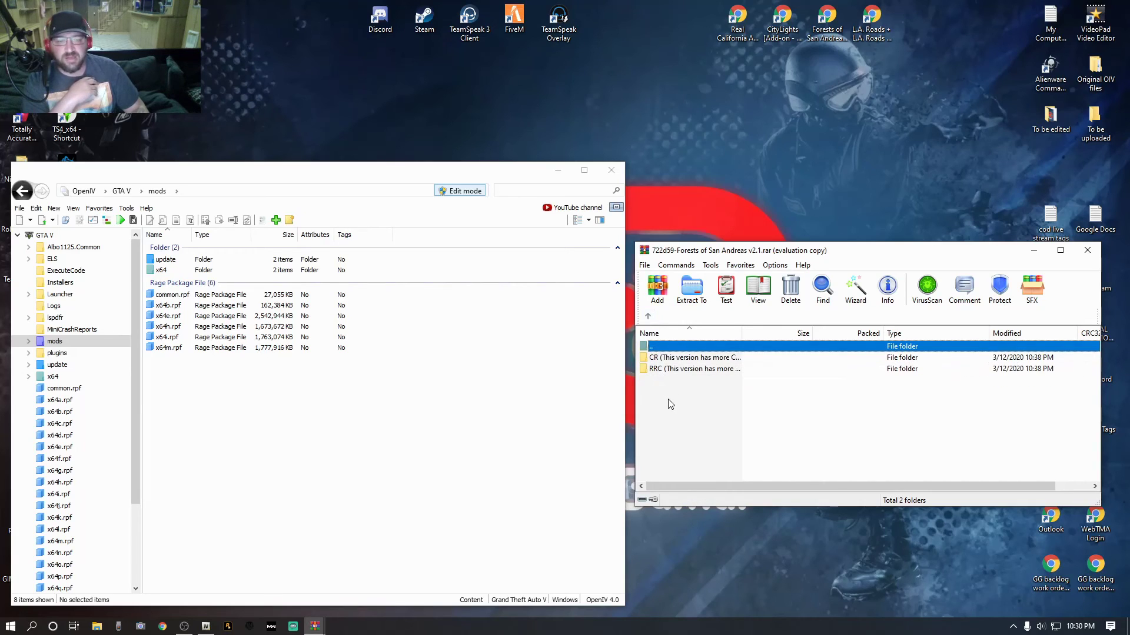
{"action": "double_click", "coordinate": [676, 369]}
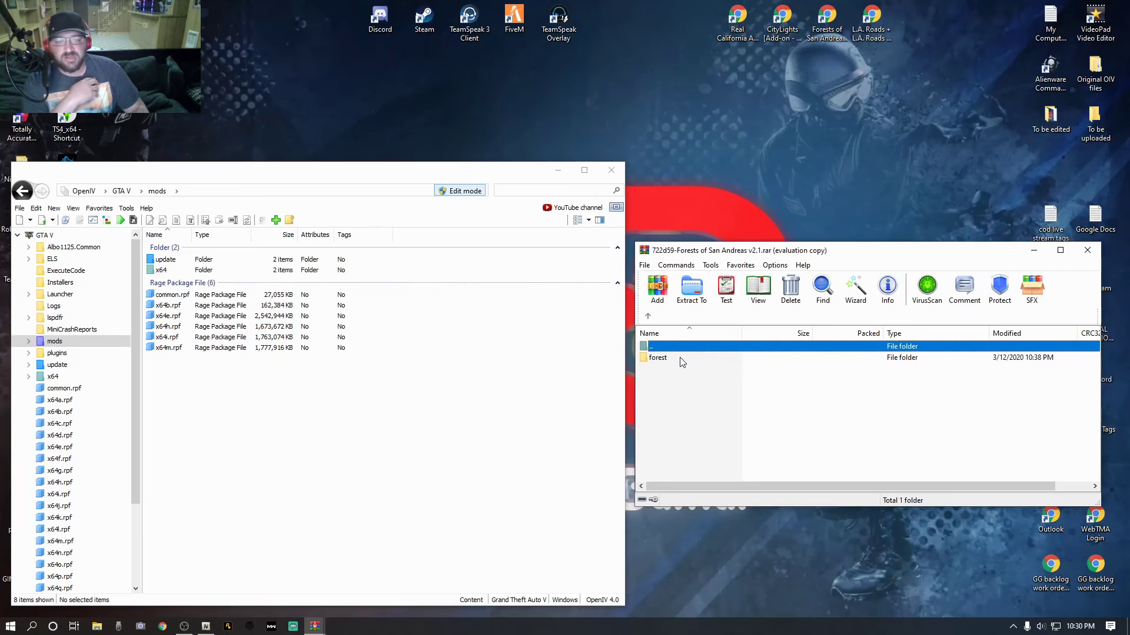
{"action": "left_click", "coordinate": [648, 317]}
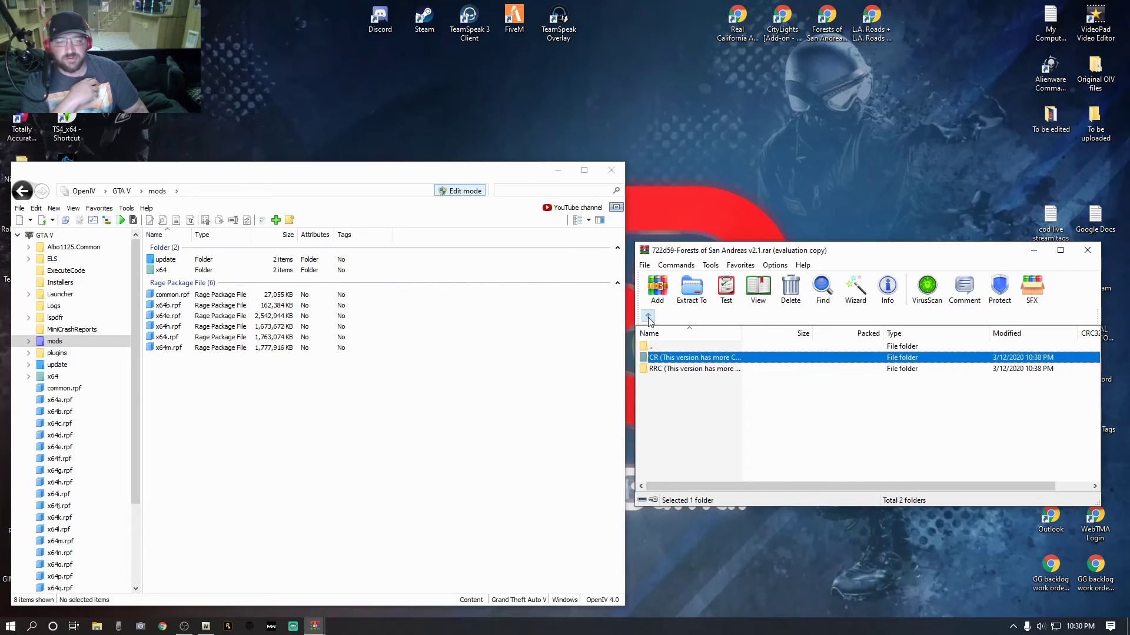
{"action": "double_click", "coordinate": [662, 369]}
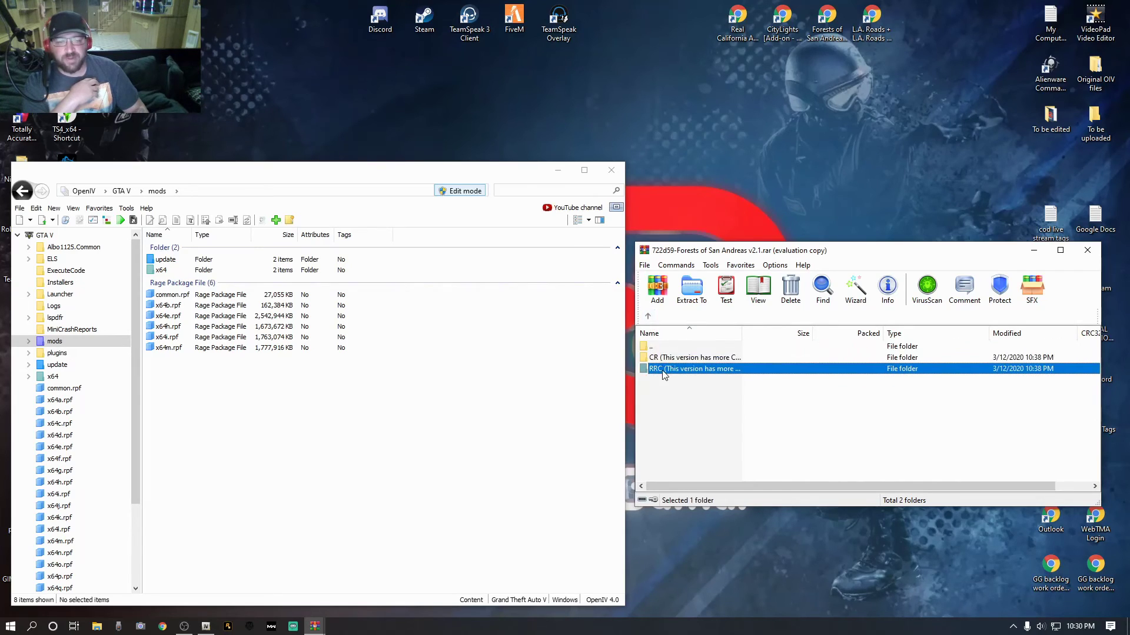
{"action": "left_click", "coordinate": [647, 317]}
{"action": "left_click", "coordinate": [648, 318]}
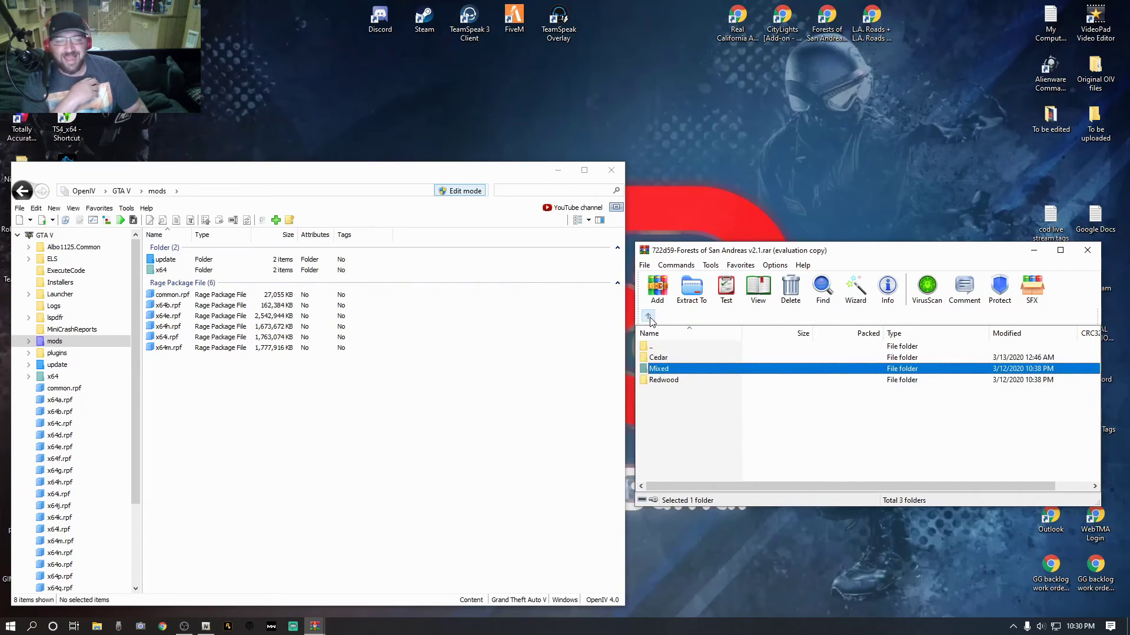
{"action": "double_click", "coordinate": [660, 380]}
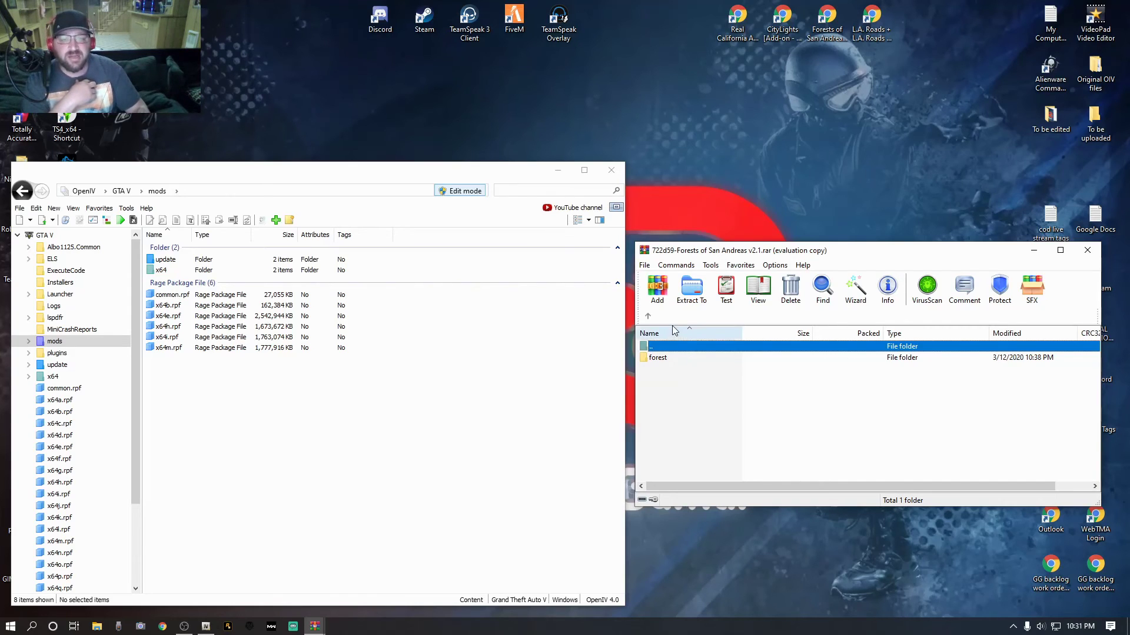
{"action": "left_click", "coordinate": [647, 318]}
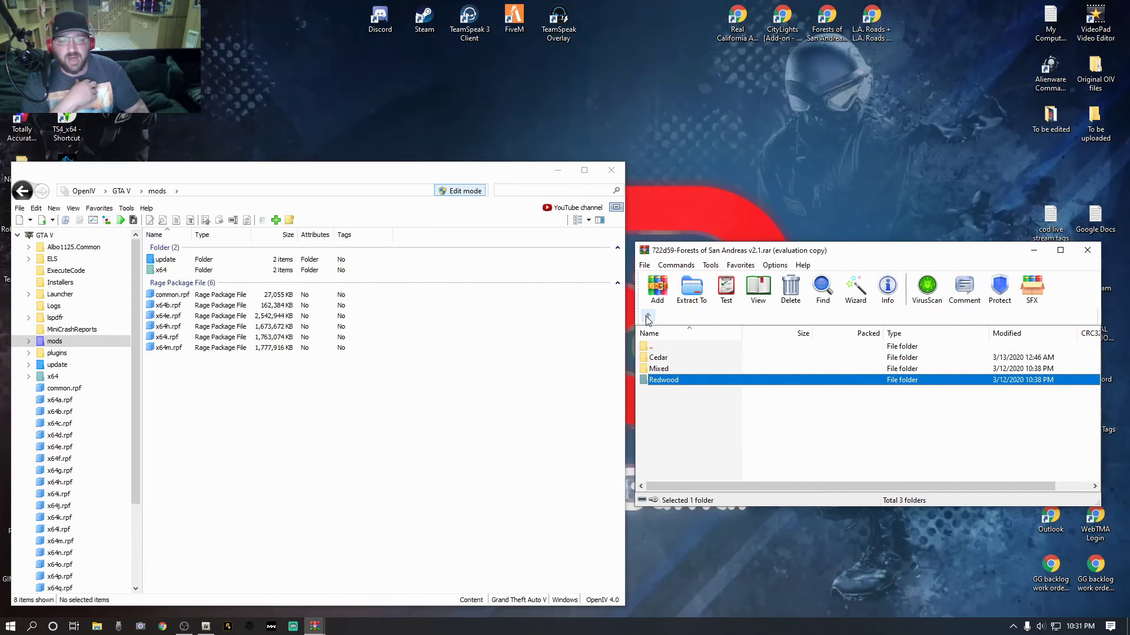
- Go to the RRC variant under Trees/Mixed, check the contents of its forest folder and return to the RRC folder
{"action": "double_click", "coordinate": [662, 369]}
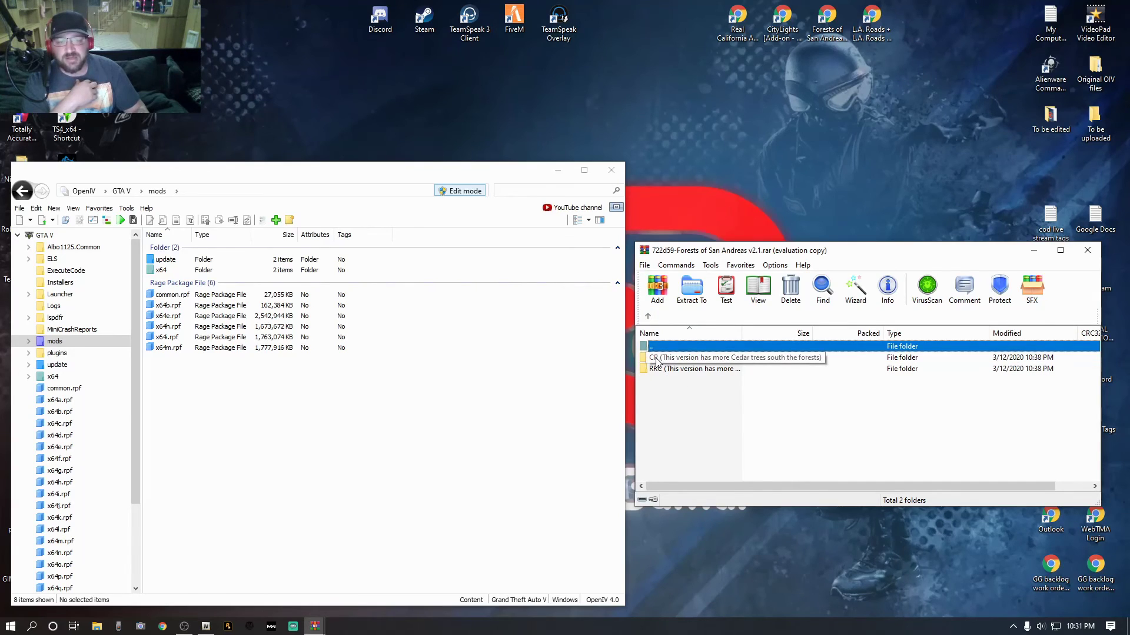
{"action": "double_click", "coordinate": [689, 369]}
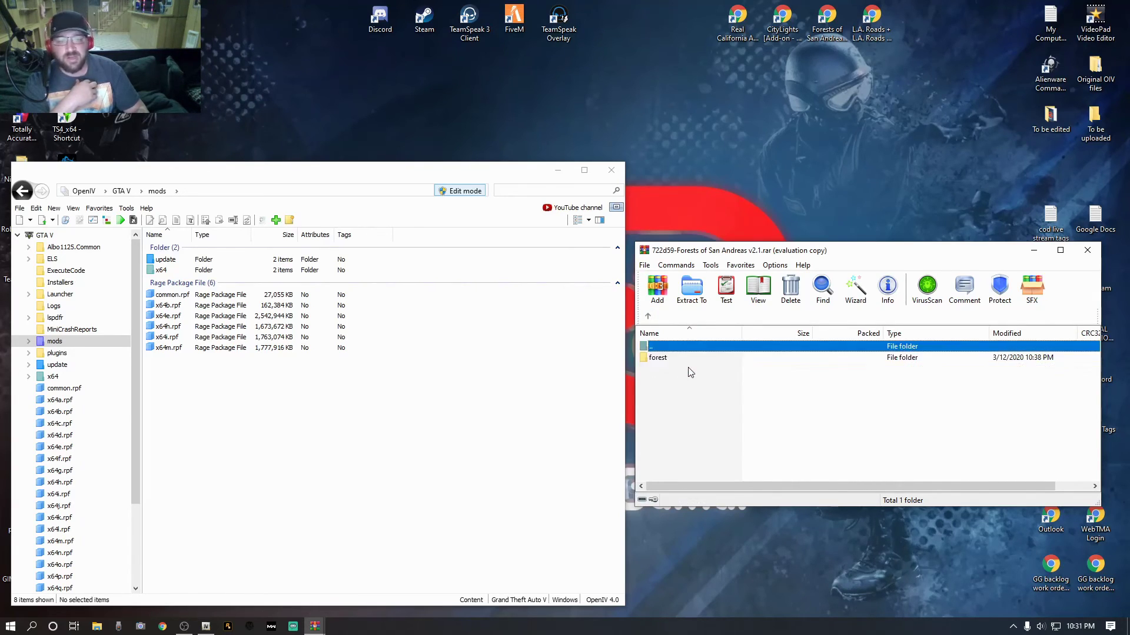
{"action": "double_click", "coordinate": [658, 360]}
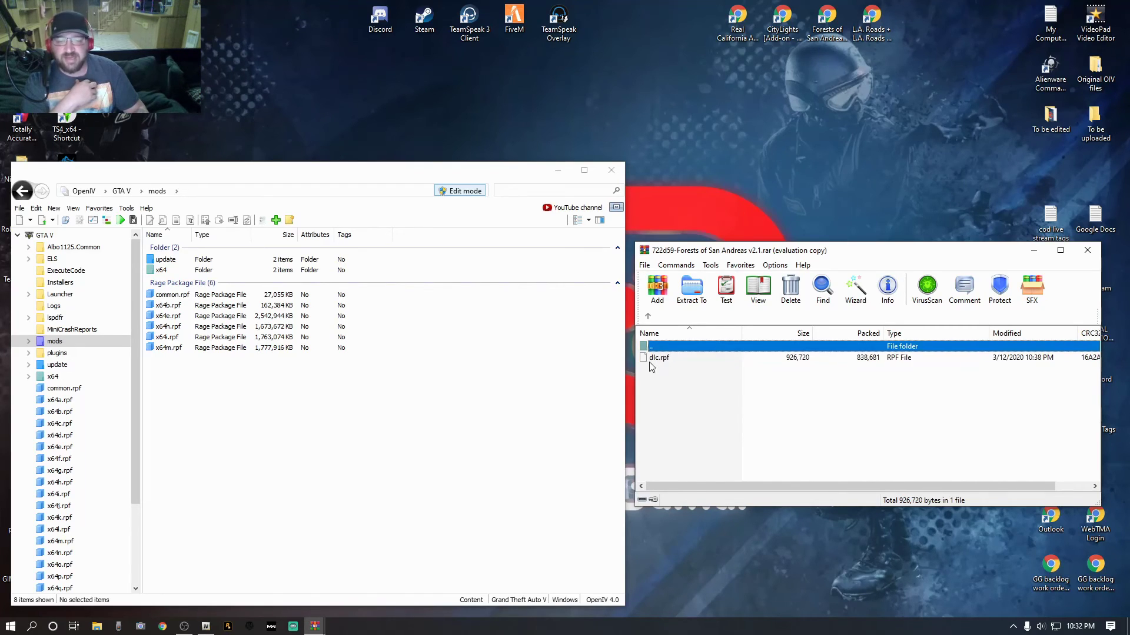
{"action": "left_click", "coordinate": [648, 317]}
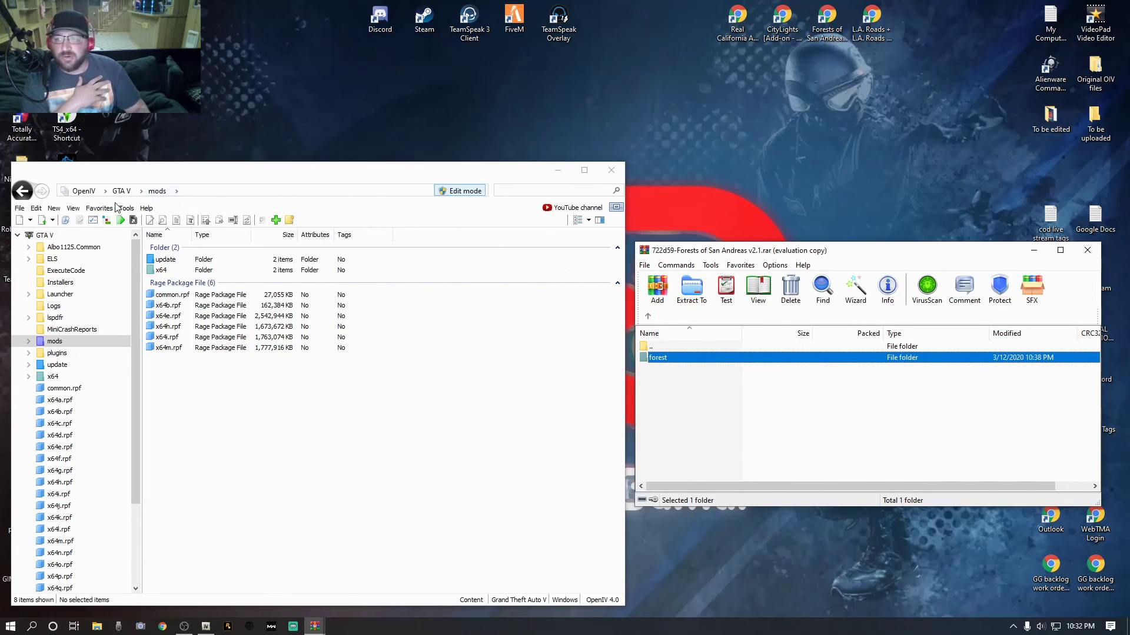
- Open mods/update/x64/dlcpacks in OpenIV, look through its folders, and pick the RRC forest folder in the archive
{"action": "left_click", "coordinate": [98, 210]}
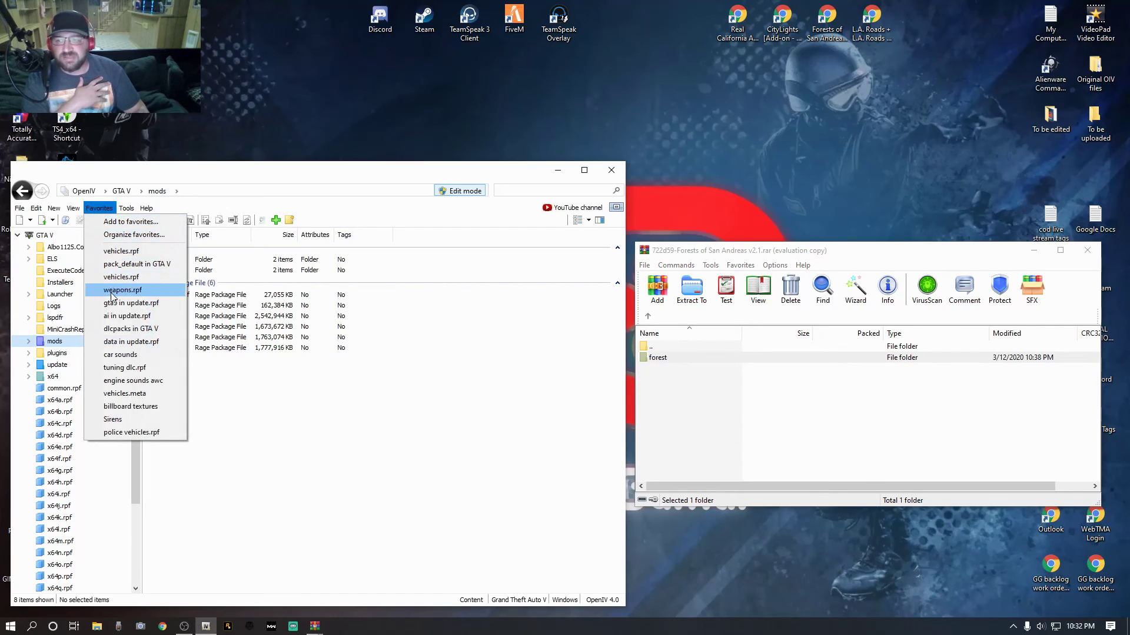
{"action": "left_click", "coordinate": [147, 333]}
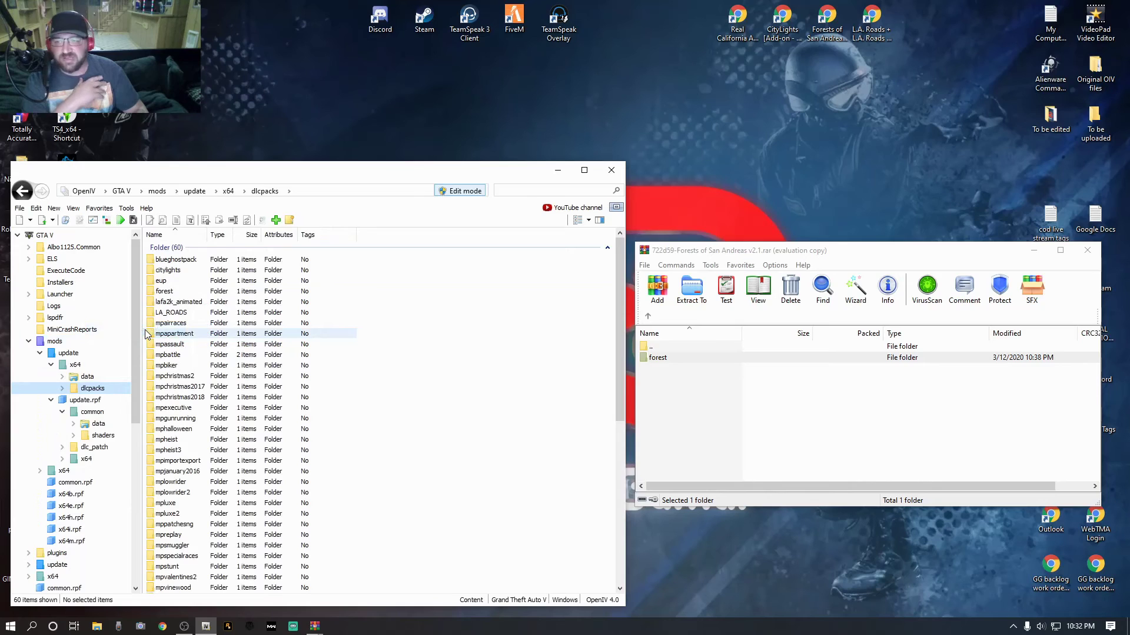
{"action": "scroll", "coordinate": [346, 356], "scroll_direction": "down", "scroll_amount": 5}
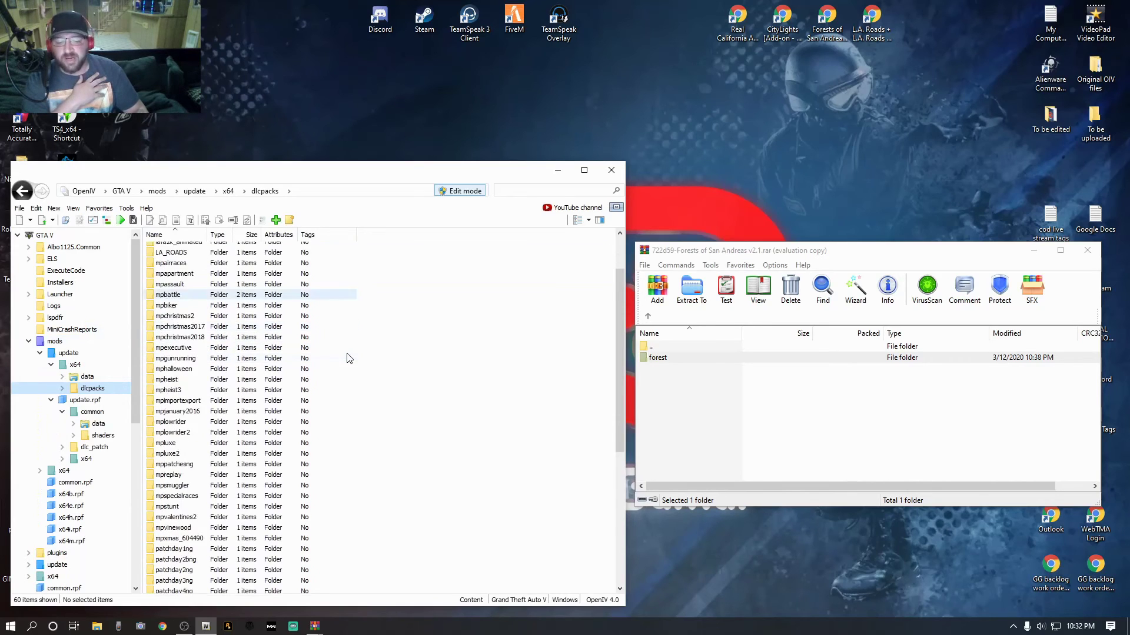
{"action": "scroll", "coordinate": [349, 358], "scroll_direction": "up", "scroll_amount": 5}
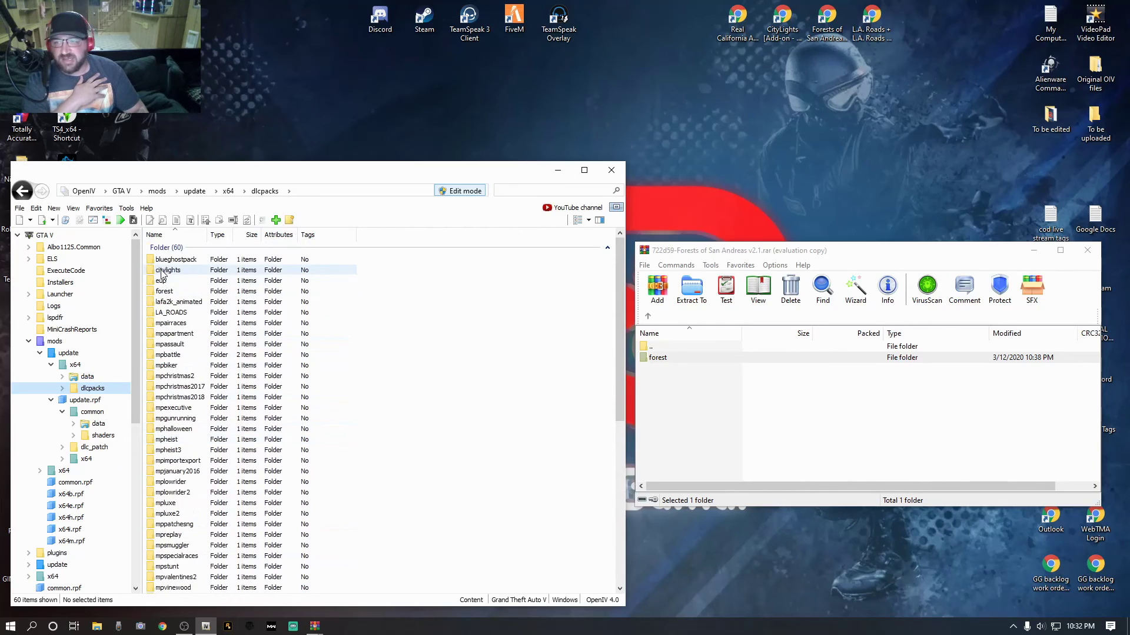
{"action": "scroll", "coordinate": [385, 406], "scroll_direction": "down", "scroll_amount": 10}
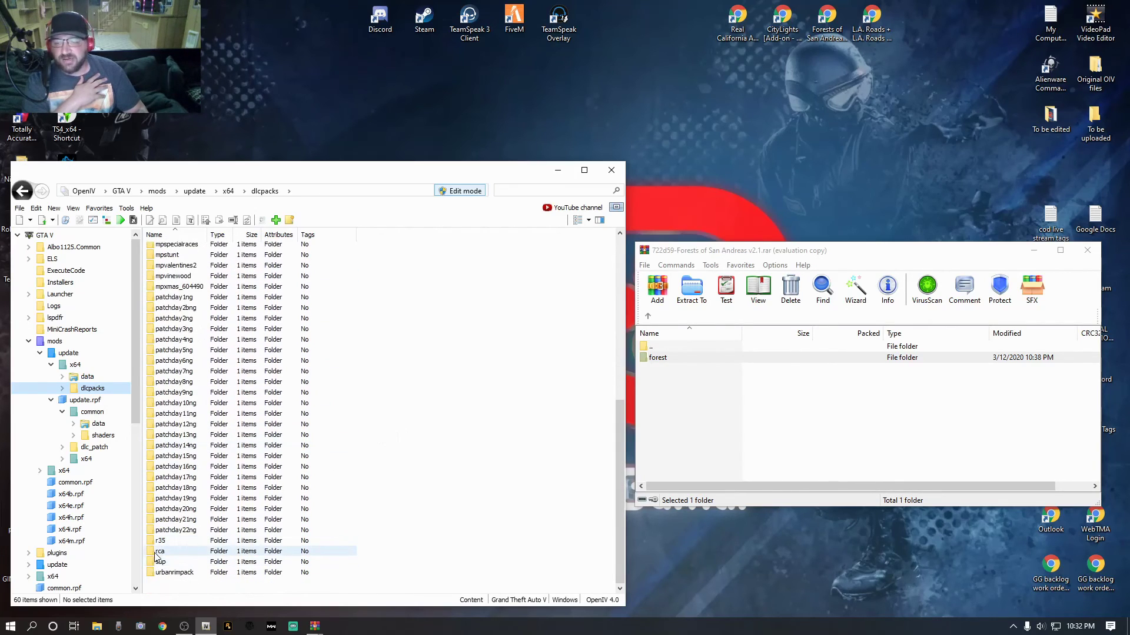
{"action": "scroll", "coordinate": [379, 412], "scroll_direction": "up", "scroll_amount": 10}
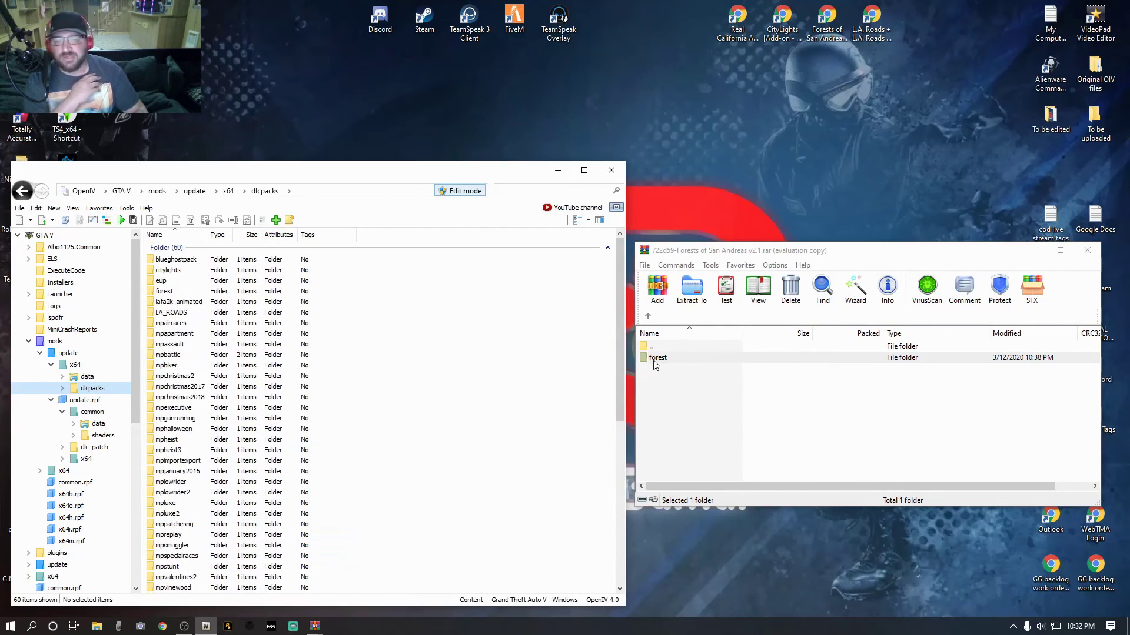
{"action": "left_click_drag", "start_coordinate": [667, 360], "coordinate": [686, 387]}
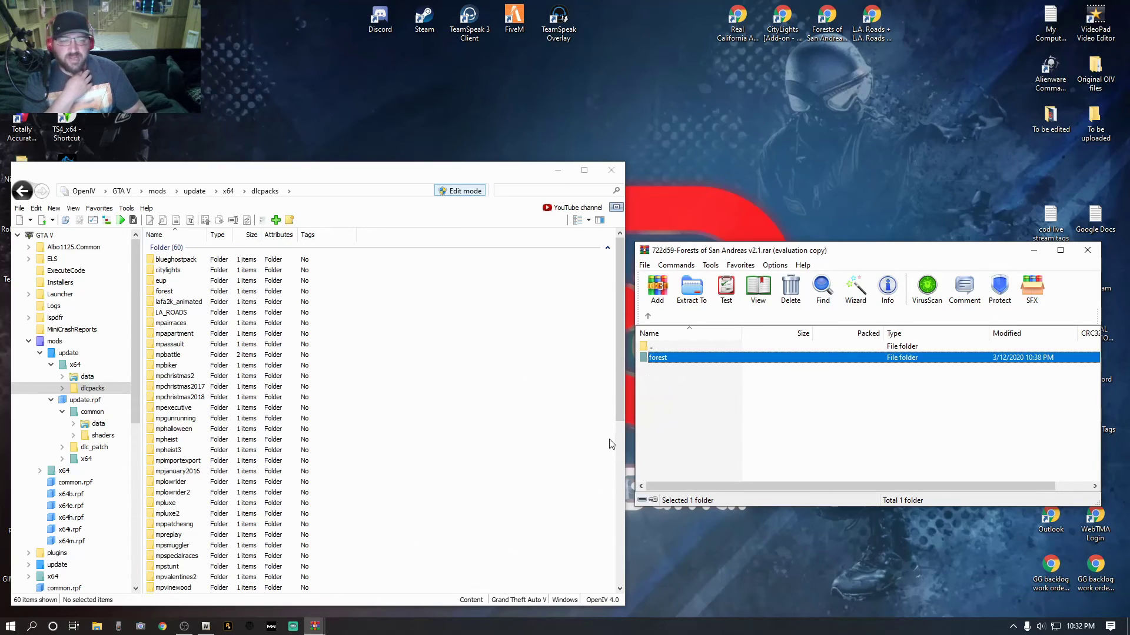
- Return to the archive's Forests of San Andreas v2.1 folder and open Readme.txt at its Installation section
{"action": "left_click", "coordinate": [647, 318]}
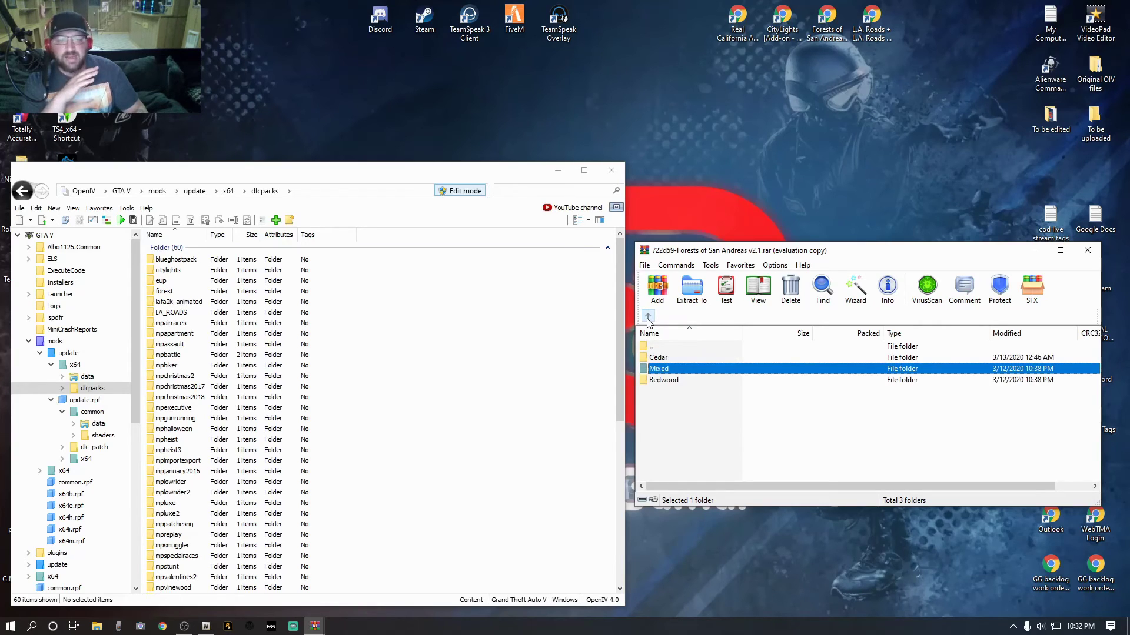
{"action": "left_click", "coordinate": [648, 317]}
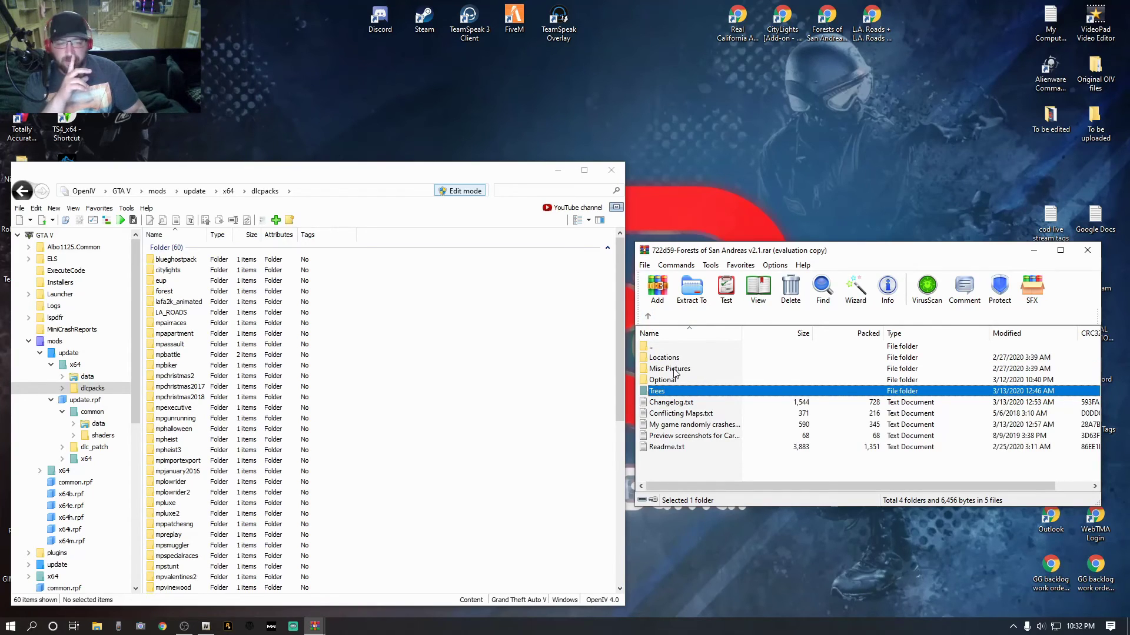
{"action": "double_click", "coordinate": [661, 448]}
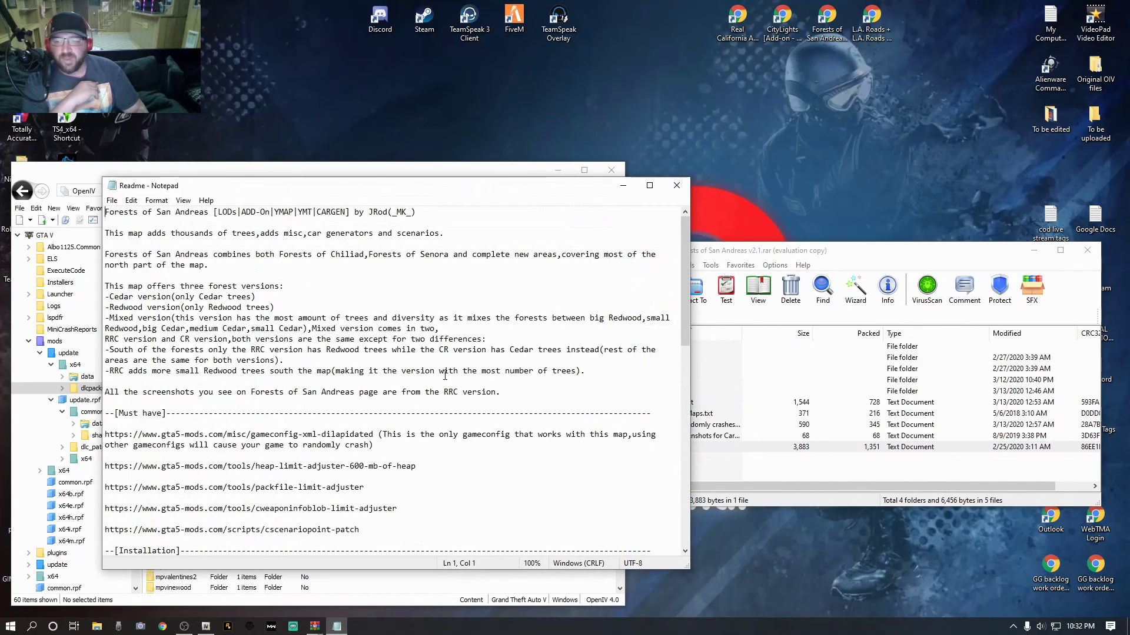
{"action": "scroll", "coordinate": [341, 366], "scroll_direction": "down", "scroll_amount": 2}
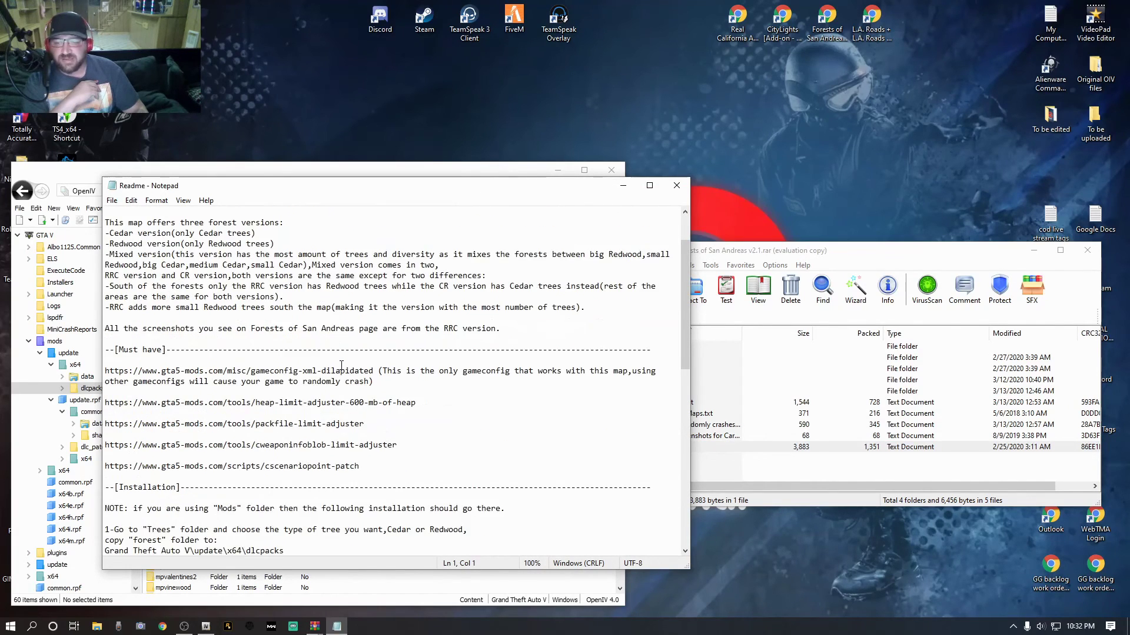
{"action": "scroll", "coordinate": [342, 366], "scroll_direction": "down", "scroll_amount": 2}
{"action": "scroll", "coordinate": [341, 366], "scroll_direction": "down", "scroll_amount": 1}
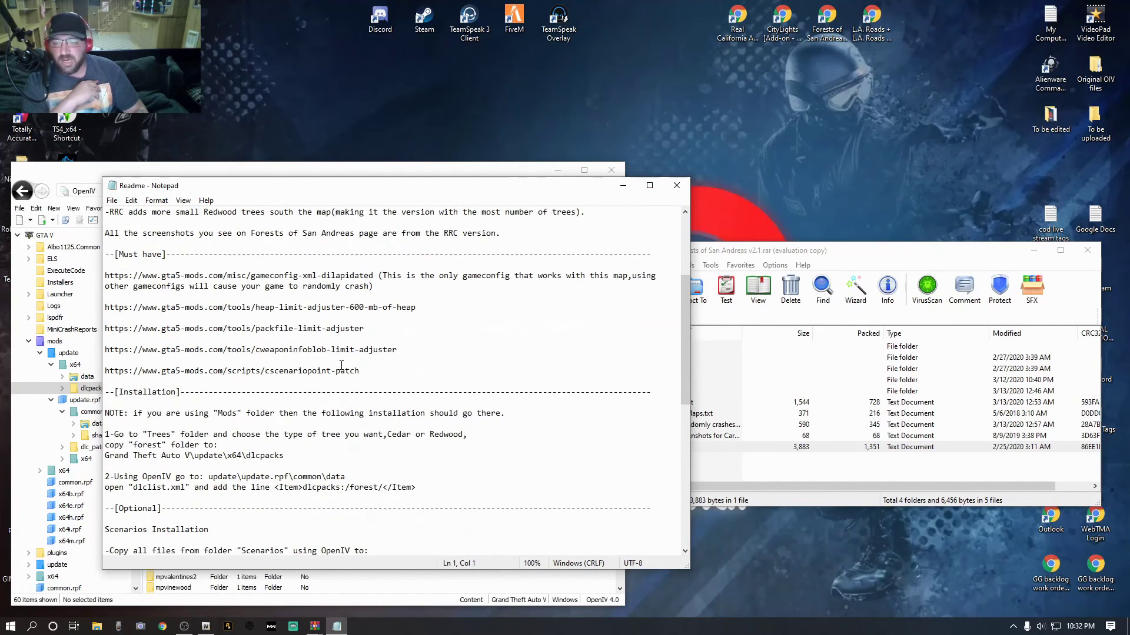
{"action": "scroll", "coordinate": [341, 366], "scroll_direction": "down", "scroll_amount": 1}
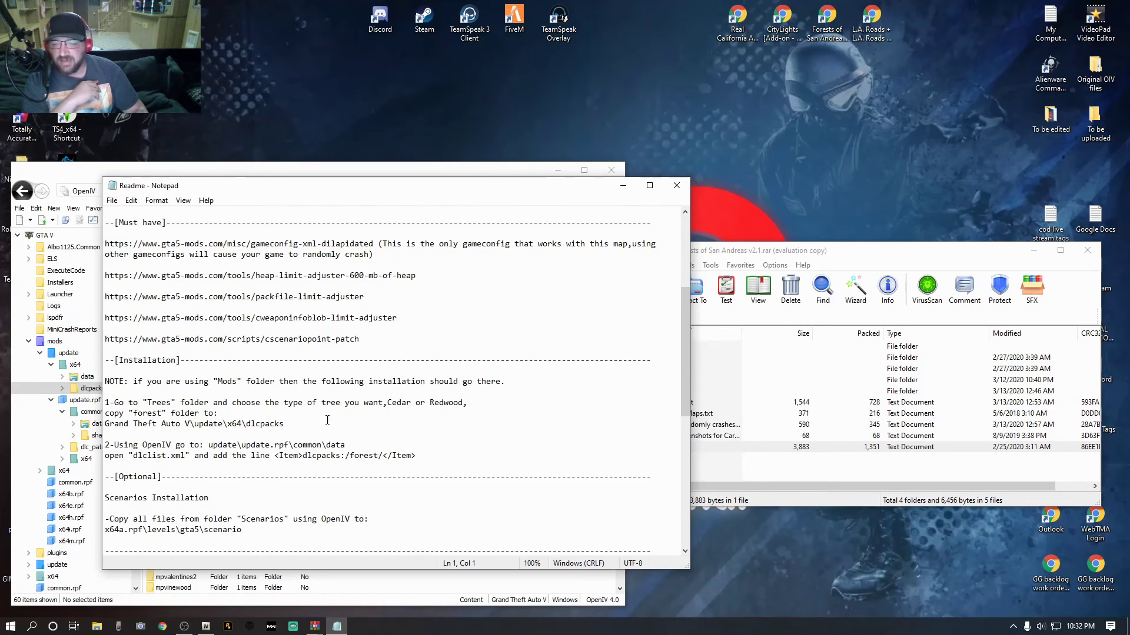
- Copy the line <Item>dlcpacks:/forest/</Item> from the Readme's Installation section, then close the Readme and the Forests of San Andreas archive
{"action": "left_click_drag", "start_coordinate": [116, 360], "coordinate": [190, 360]}
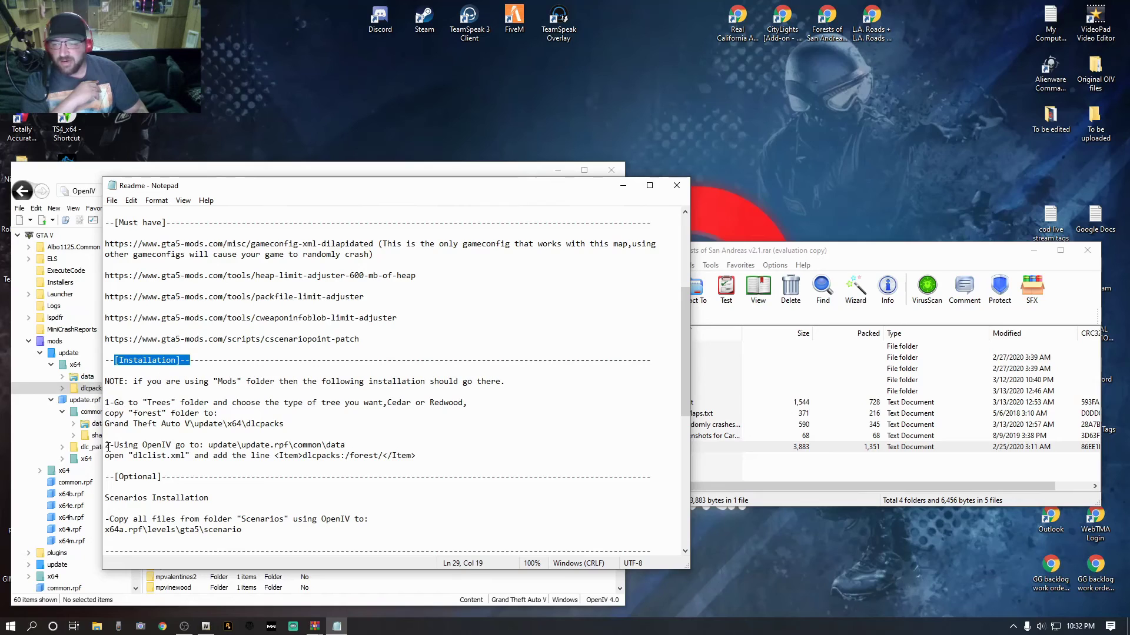
{"action": "left_click_drag", "start_coordinate": [108, 445], "coordinate": [103, 445]}
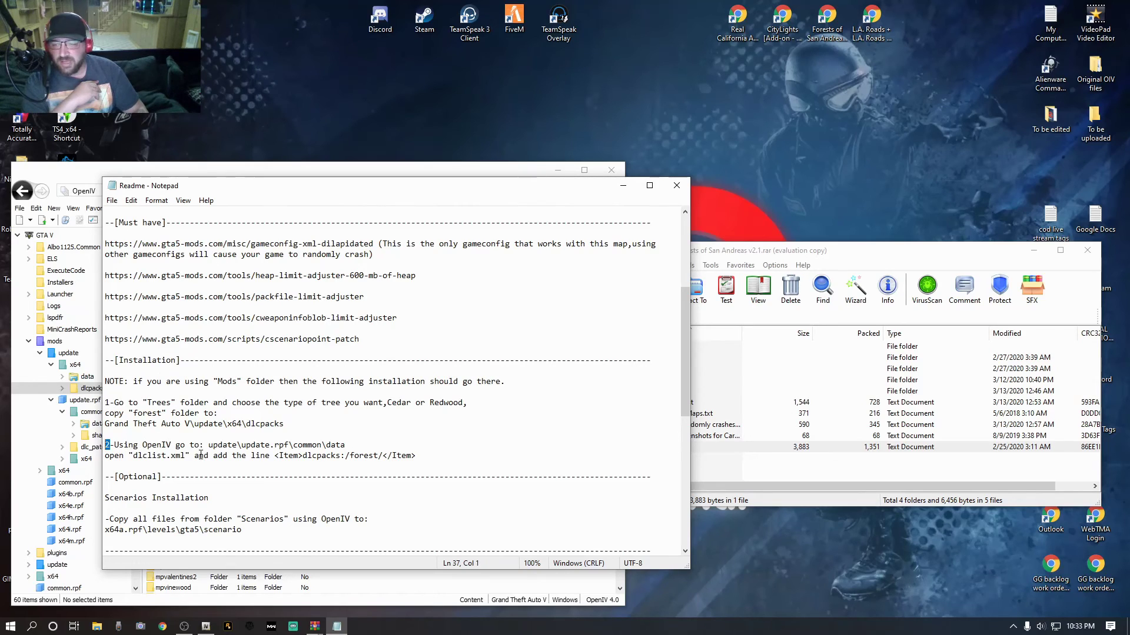
{"action": "left_click", "coordinate": [276, 455]}
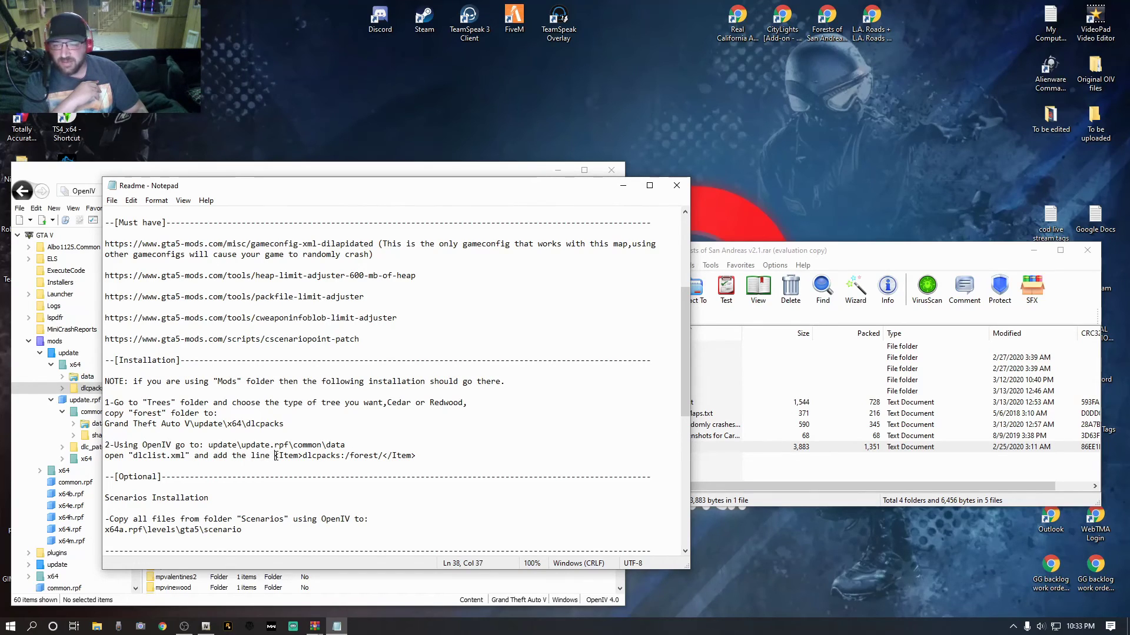
{"action": "left_click_drag", "start_coordinate": [276, 457], "coordinate": [417, 457]}
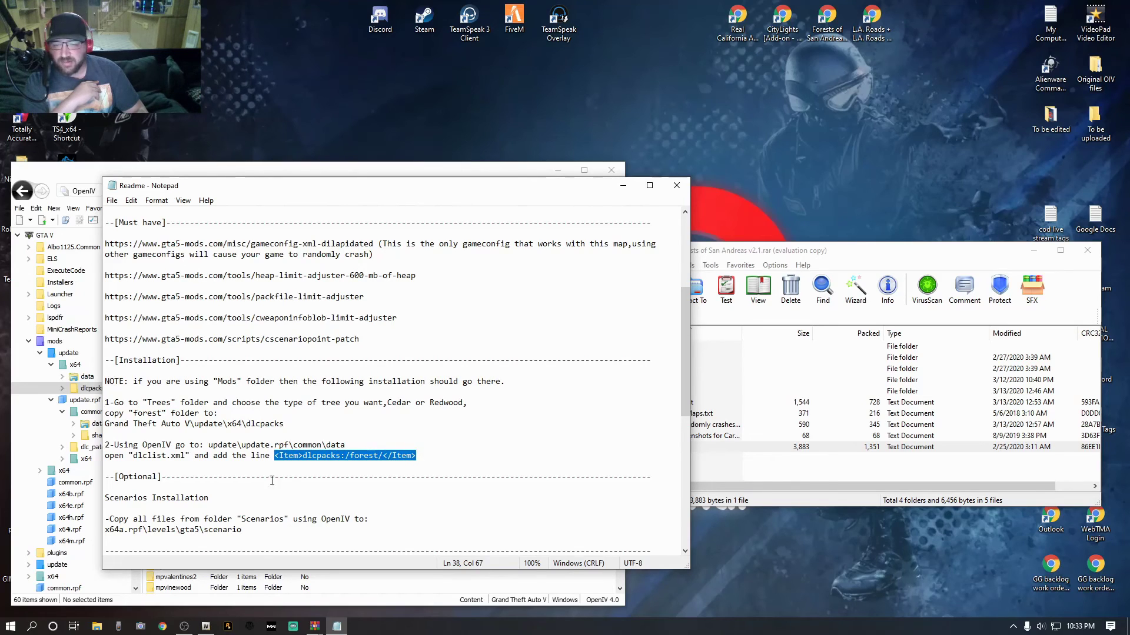
{"action": "right_click", "coordinate": [309, 451]}
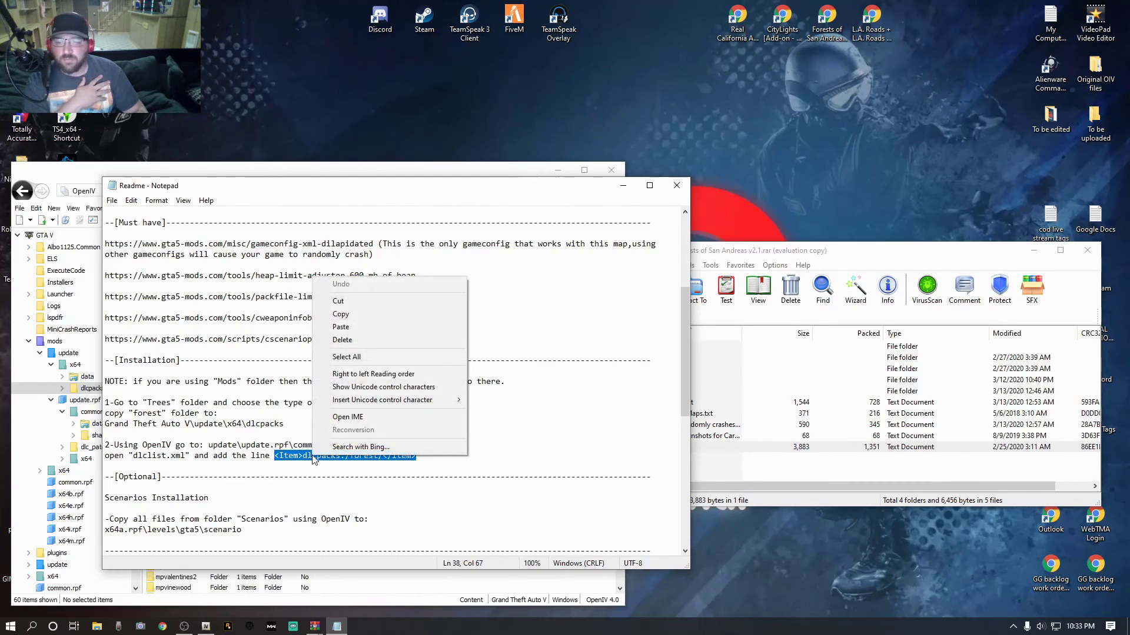
{"action": "left_click", "coordinate": [347, 315]}
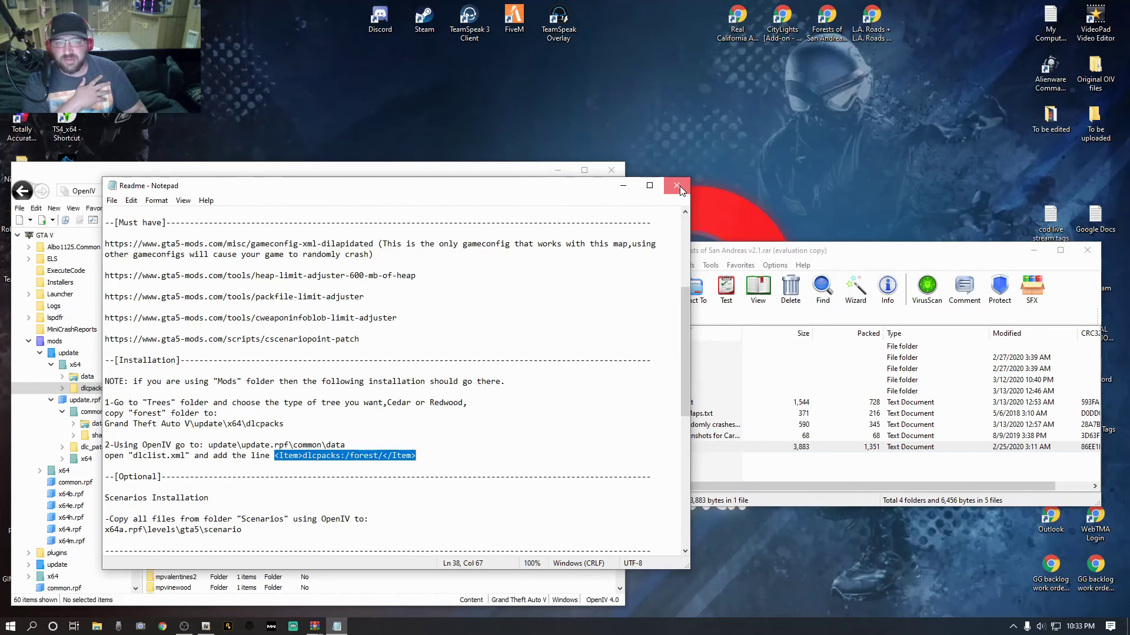
{"action": "left_click", "coordinate": [677, 186]}
{"action": "left_click", "coordinate": [1092, 253]}
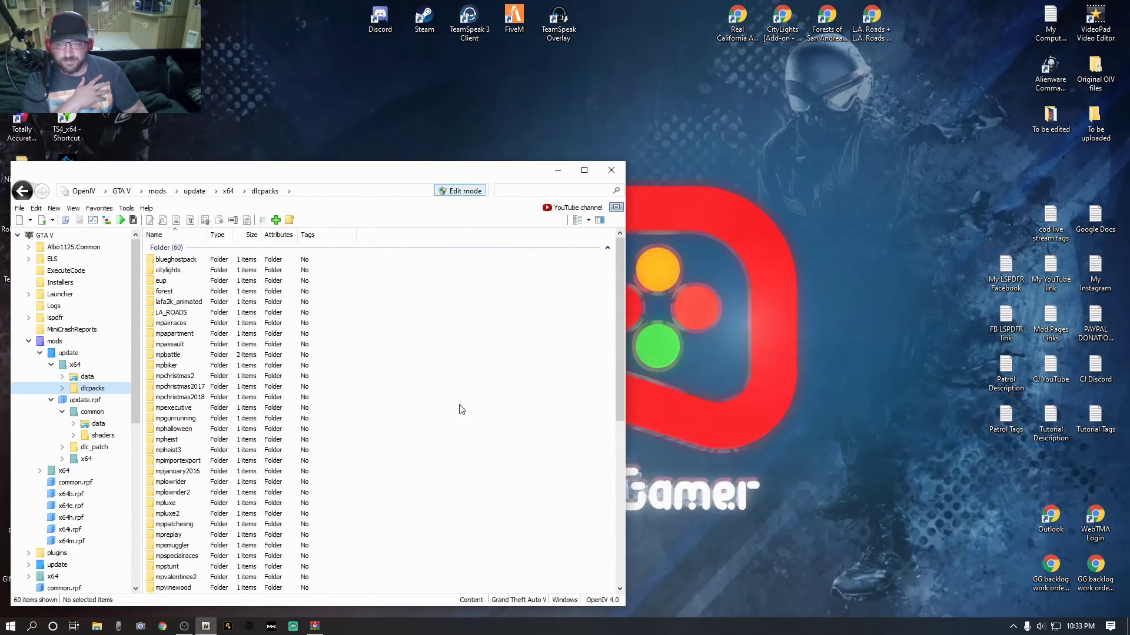
- Go to mods/update/update.rpf/common/data in OpenIV and open dlclist.xml for editing at the end of its list
{"action": "left_click", "coordinate": [99, 208]}
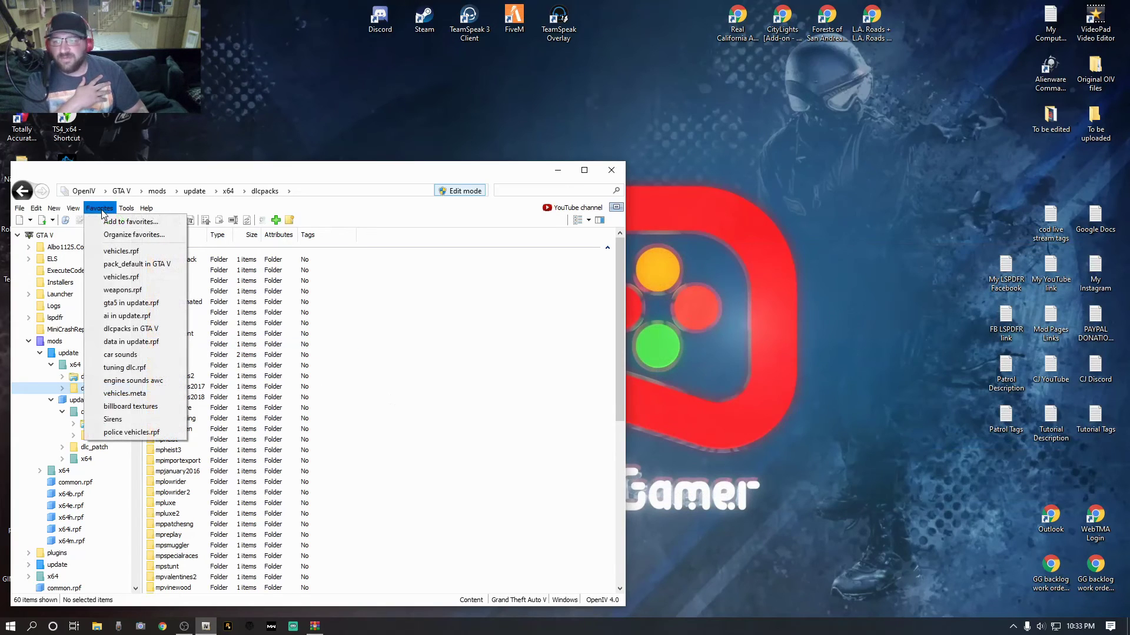
{"action": "left_click", "coordinate": [118, 318]}
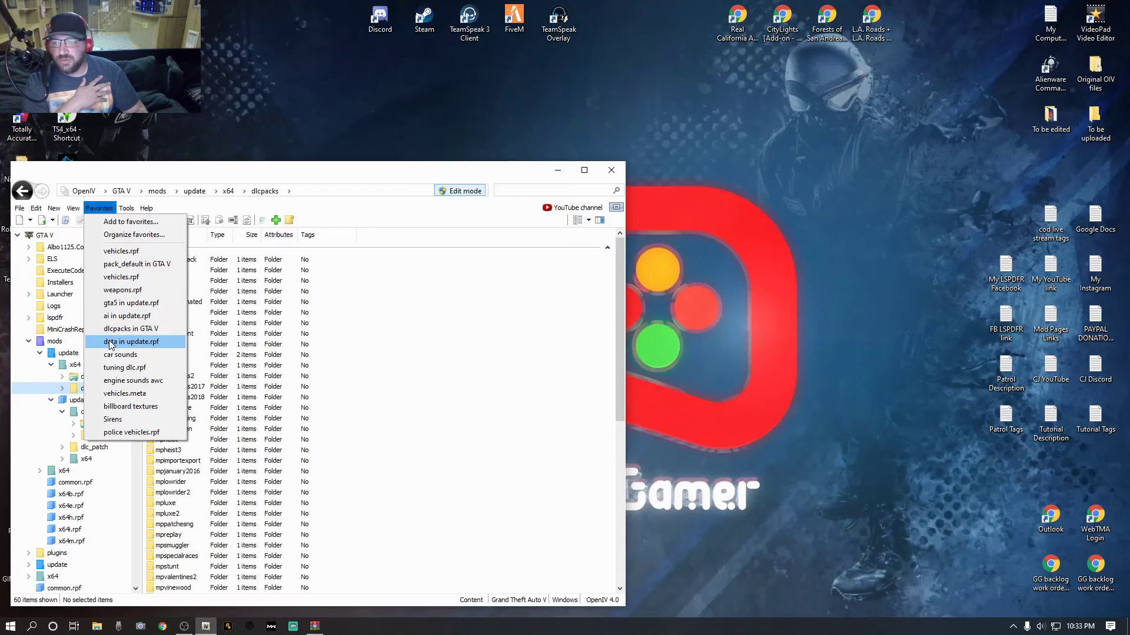
{"action": "left_click", "coordinate": [140, 344]}
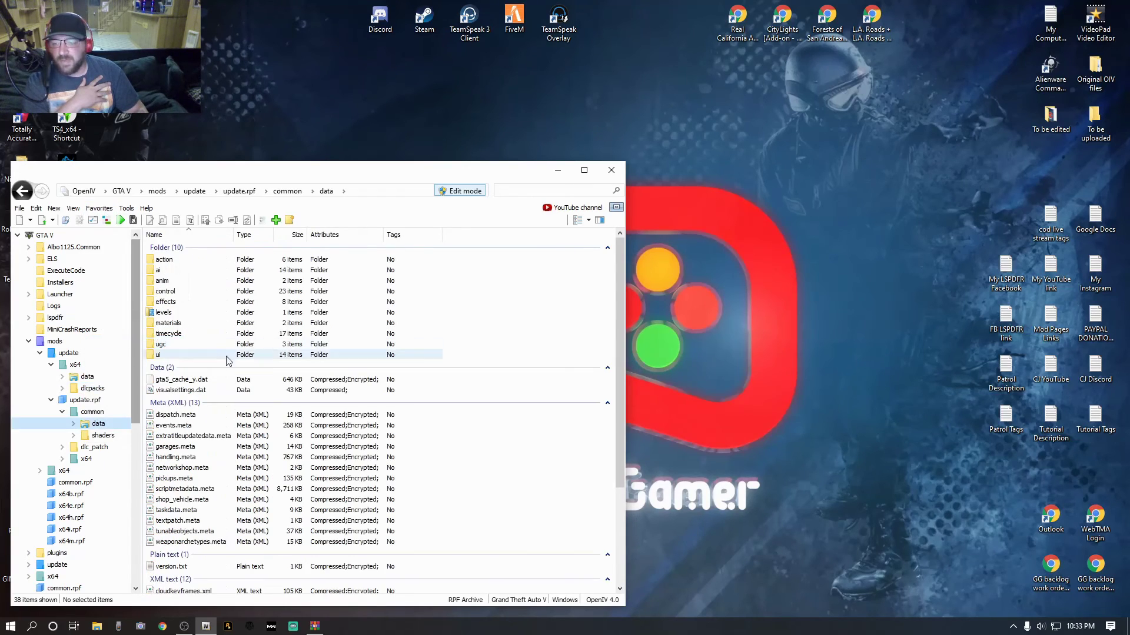
{"action": "scroll", "coordinate": [236, 365], "scroll_direction": "down", "scroll_amount": 4}
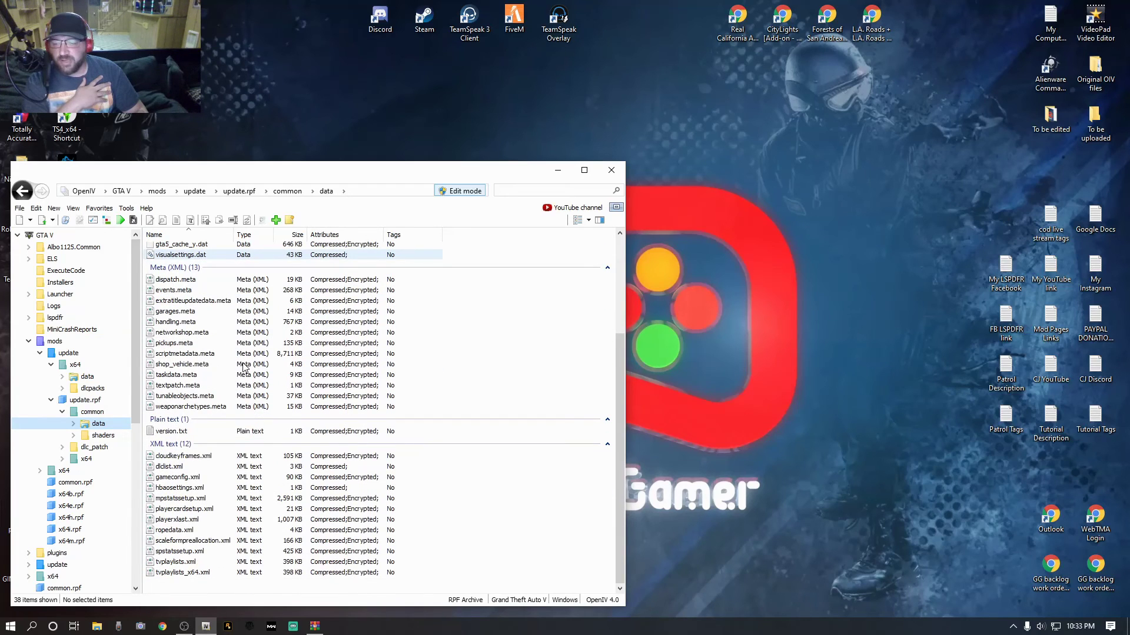
{"action": "scroll", "coordinate": [200, 322], "scroll_direction": "up", "scroll_amount": 4}
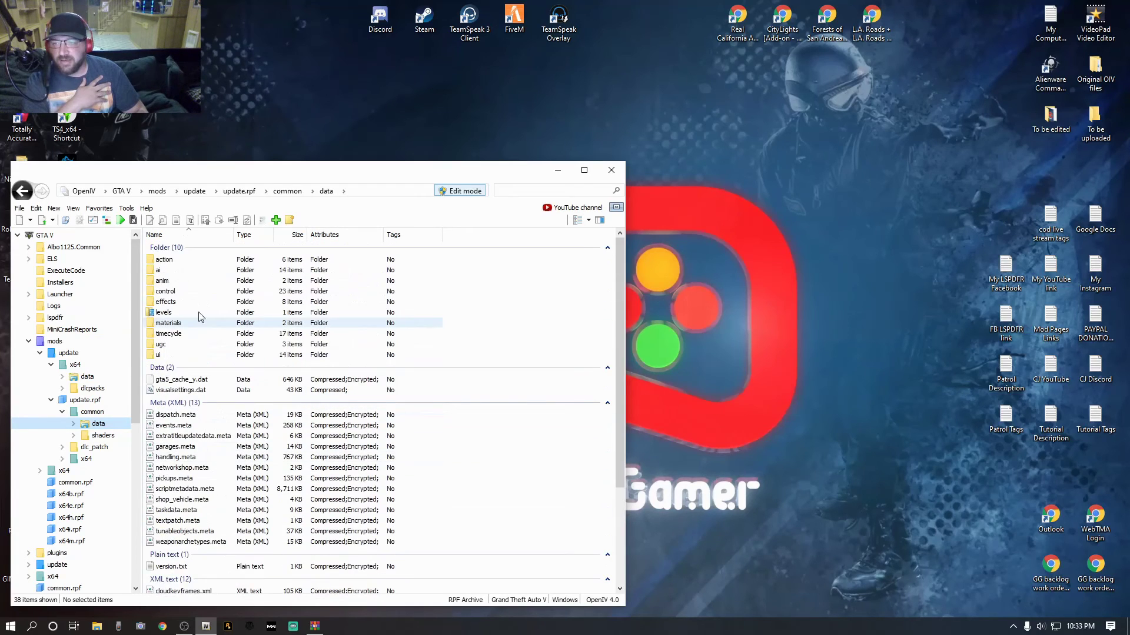
{"action": "scroll", "coordinate": [201, 322], "scroll_direction": "down", "scroll_amount": 4}
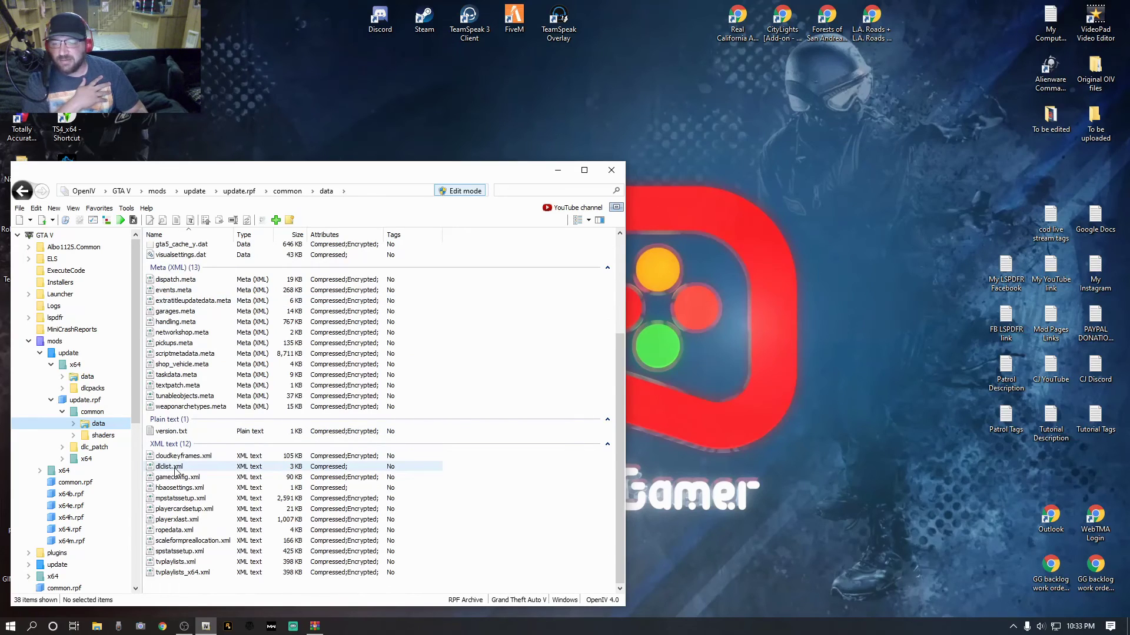
{"action": "left_click", "coordinate": [177, 468]}
{"action": "right_click", "coordinate": [194, 471]}
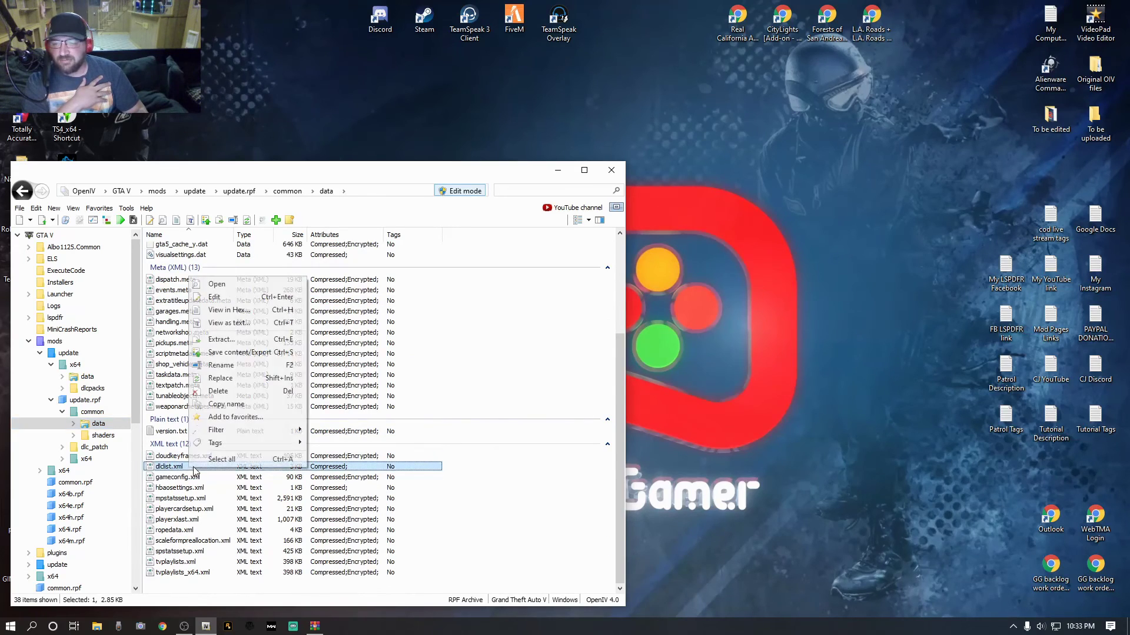
{"action": "left_click", "coordinate": [219, 297]}
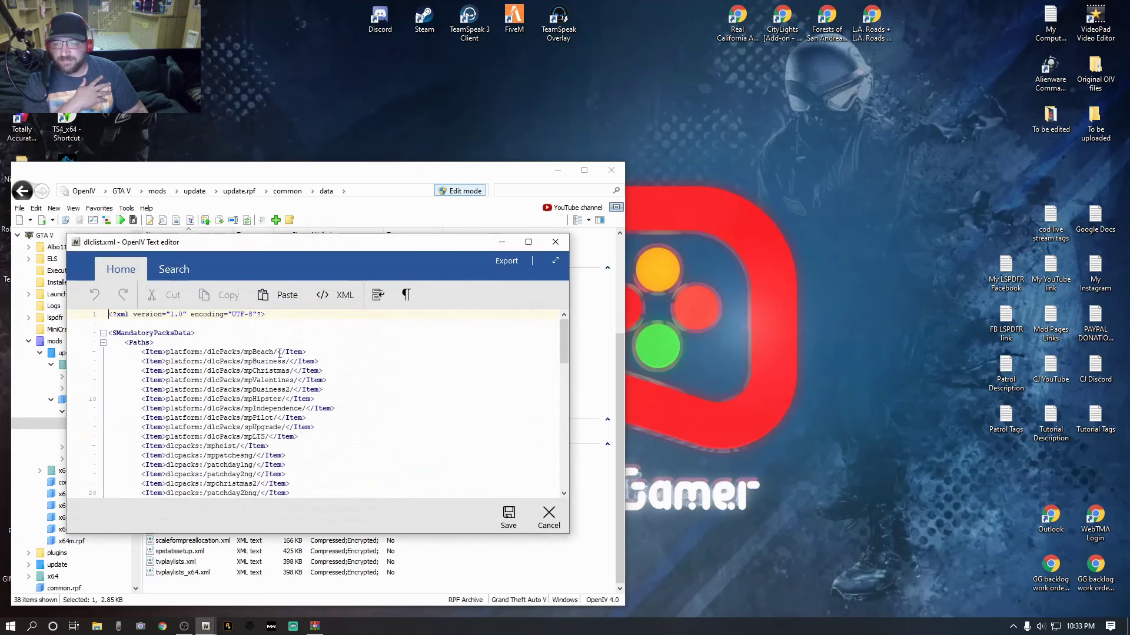
{"action": "scroll", "coordinate": [292, 368], "scroll_direction": "down", "scroll_amount": 19}
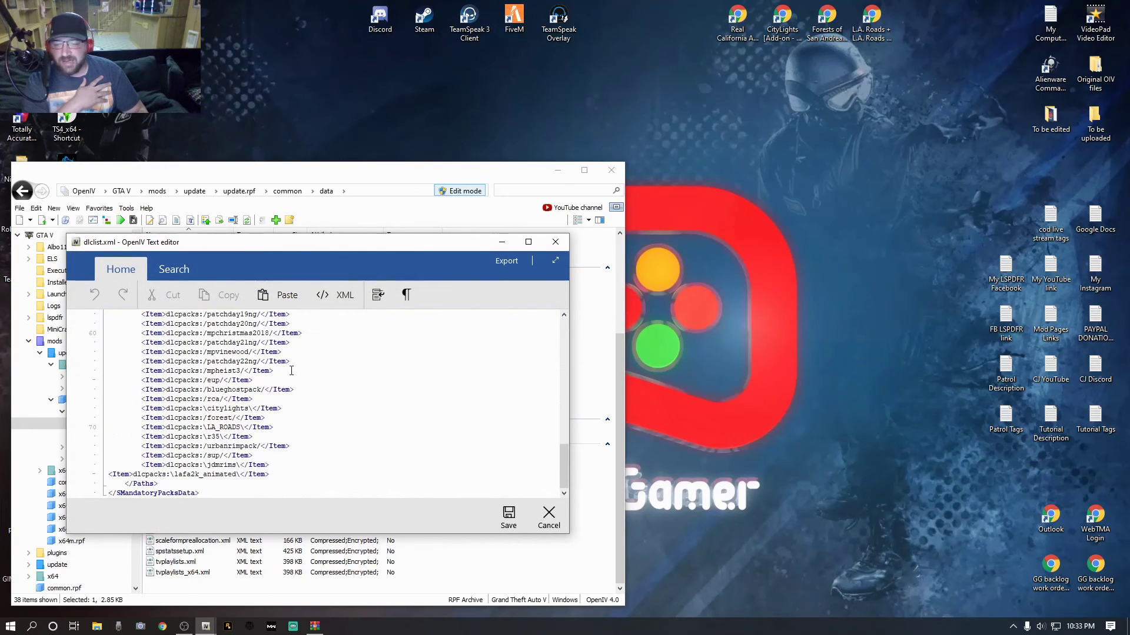
- Indent the lafa2k_animated entry, add <Item>dlcpacks:/forest/</Item> below it, and close dlclist.xml without saving
{"action": "left_click", "coordinate": [109, 476]}
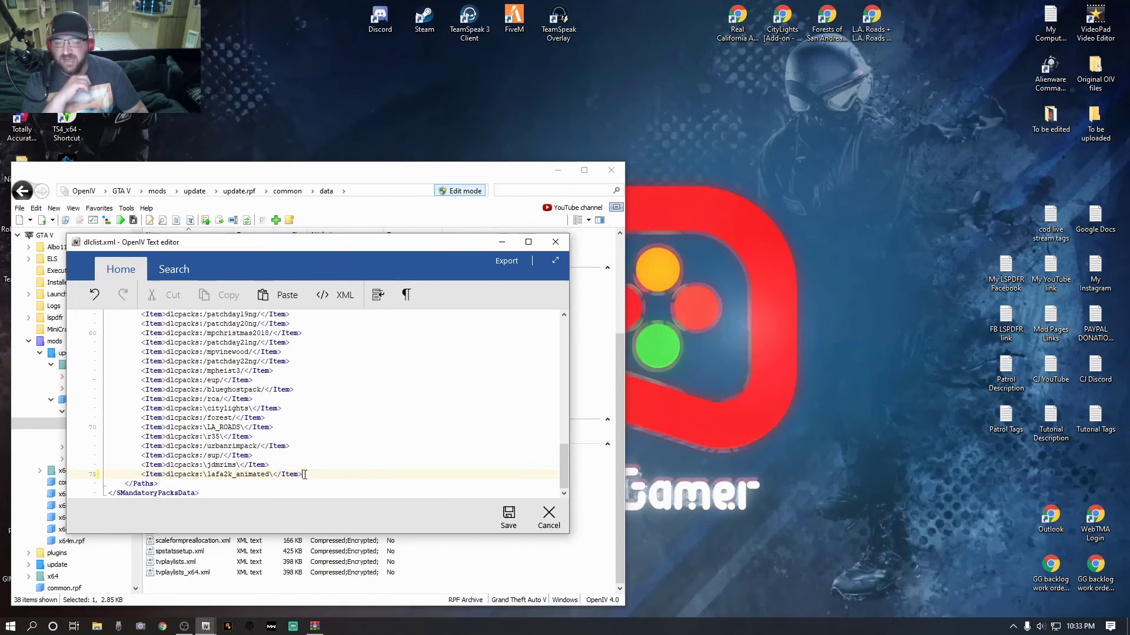
{"action": "key", "text": "Return"}
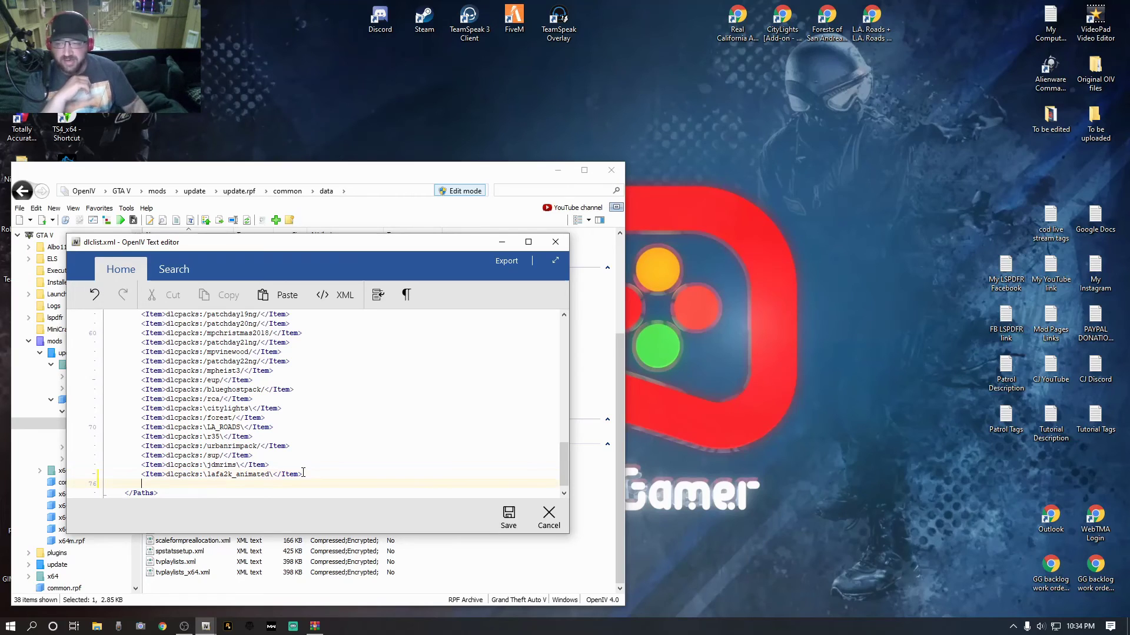
{"action": "right_click", "coordinate": [166, 484]}
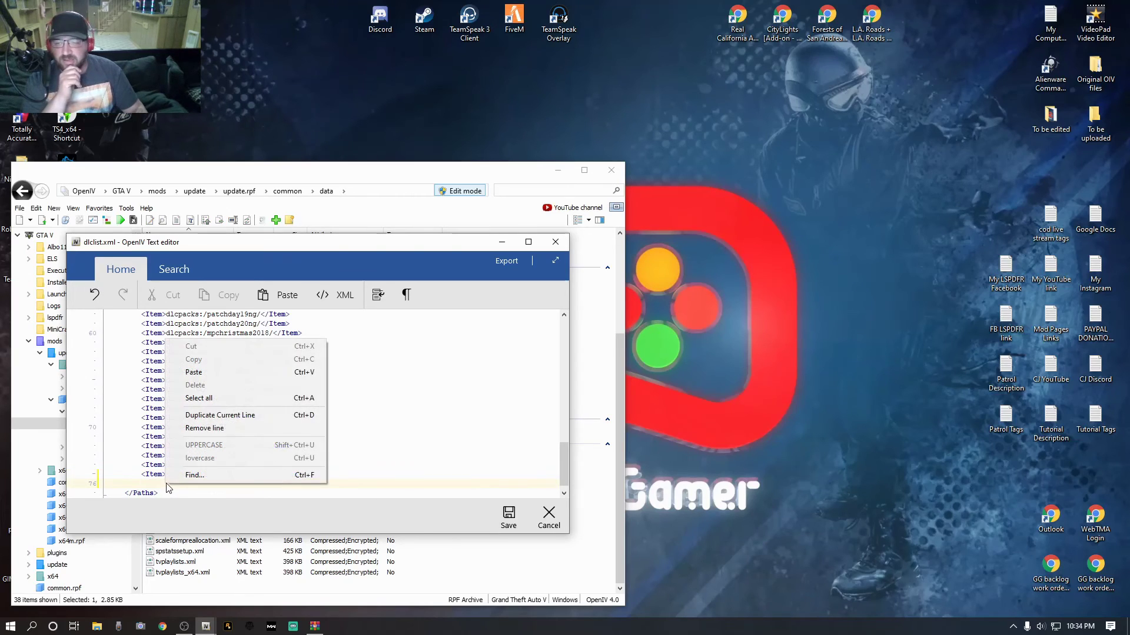
{"action": "left_click", "coordinate": [221, 373]}
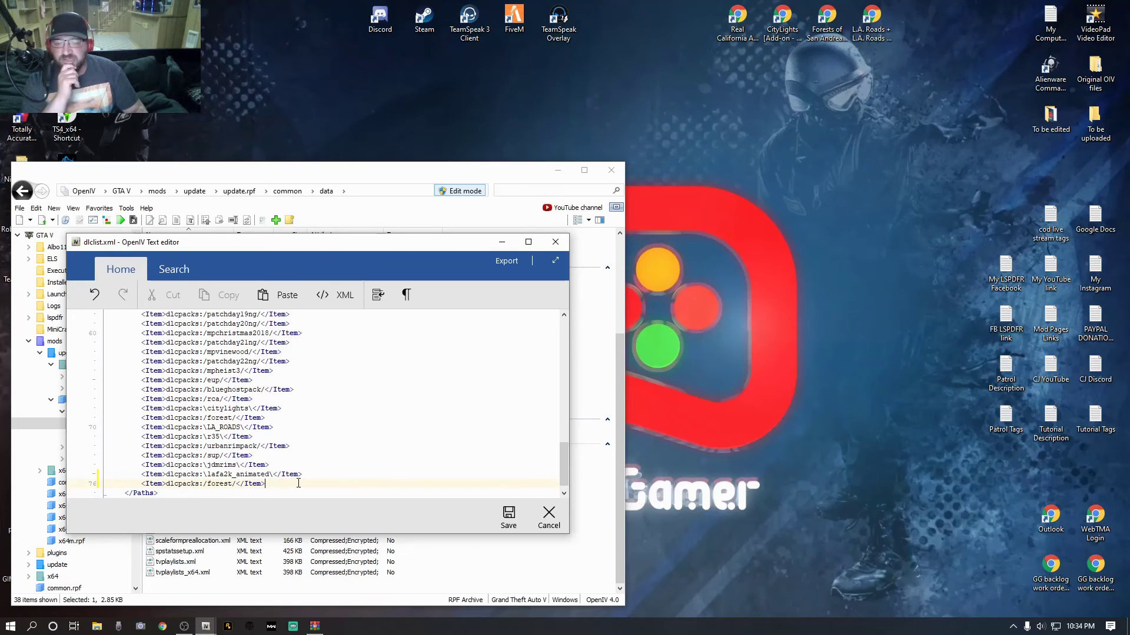
{"action": "left_click", "coordinate": [549, 516]}
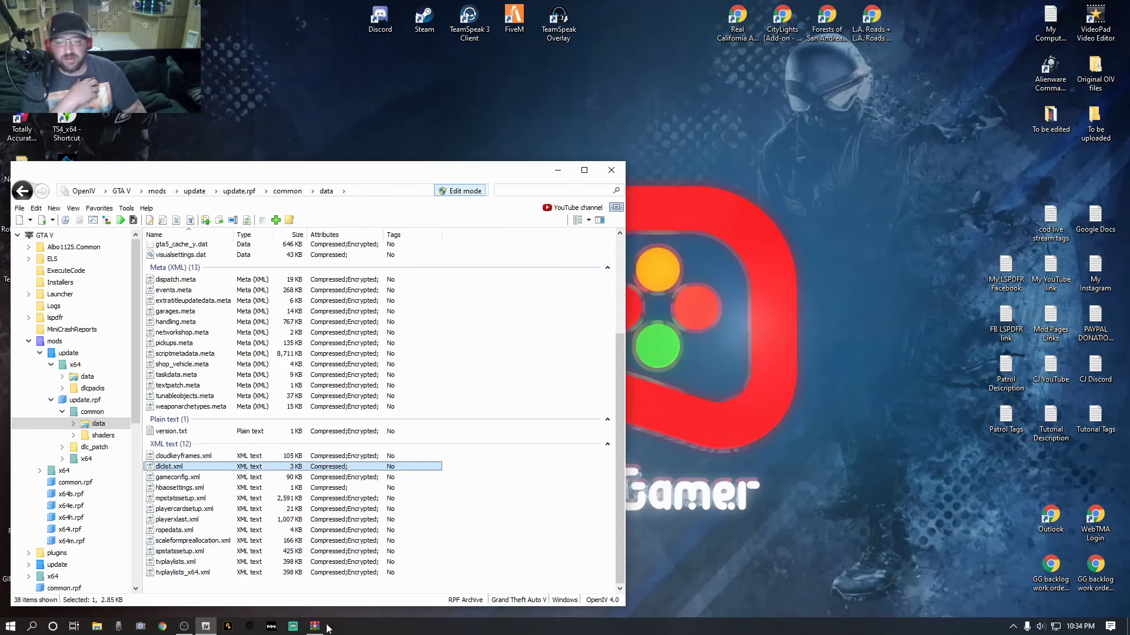
- Bring up the LA_ROADS.zip archive beside OpenIV and open mods/update/x64/dlcpacks in OpenIV
{"action": "mouse_move", "coordinate": [316, 629]}
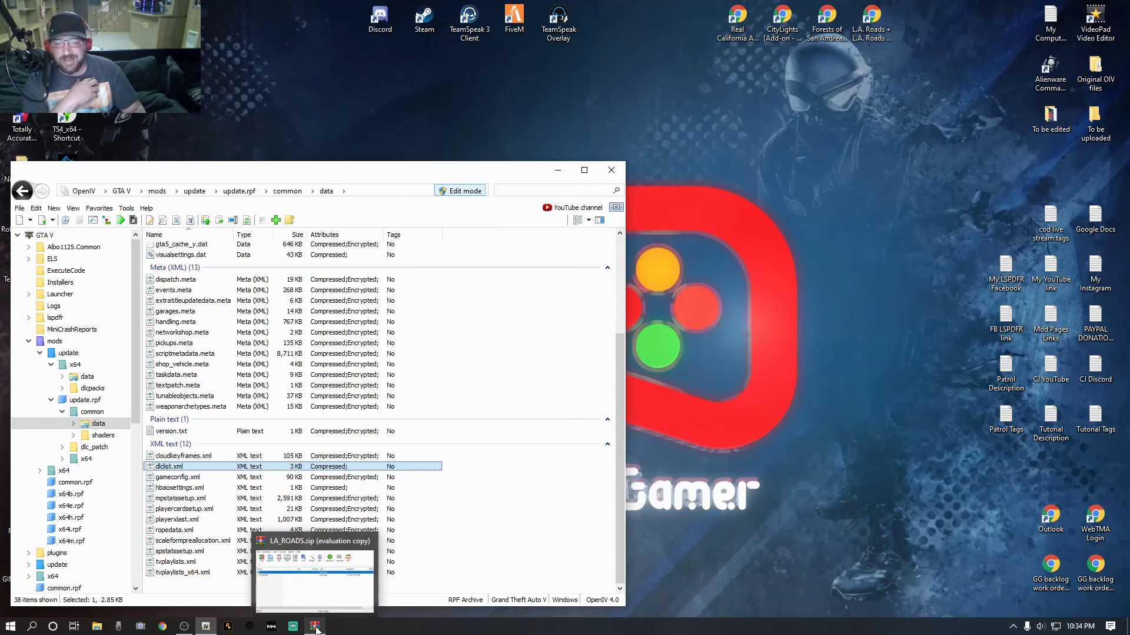
{"action": "left_click", "coordinate": [318, 596]}
{"action": "left_click_drag", "start_coordinate": [661, 179], "coordinate": [890, 242]}
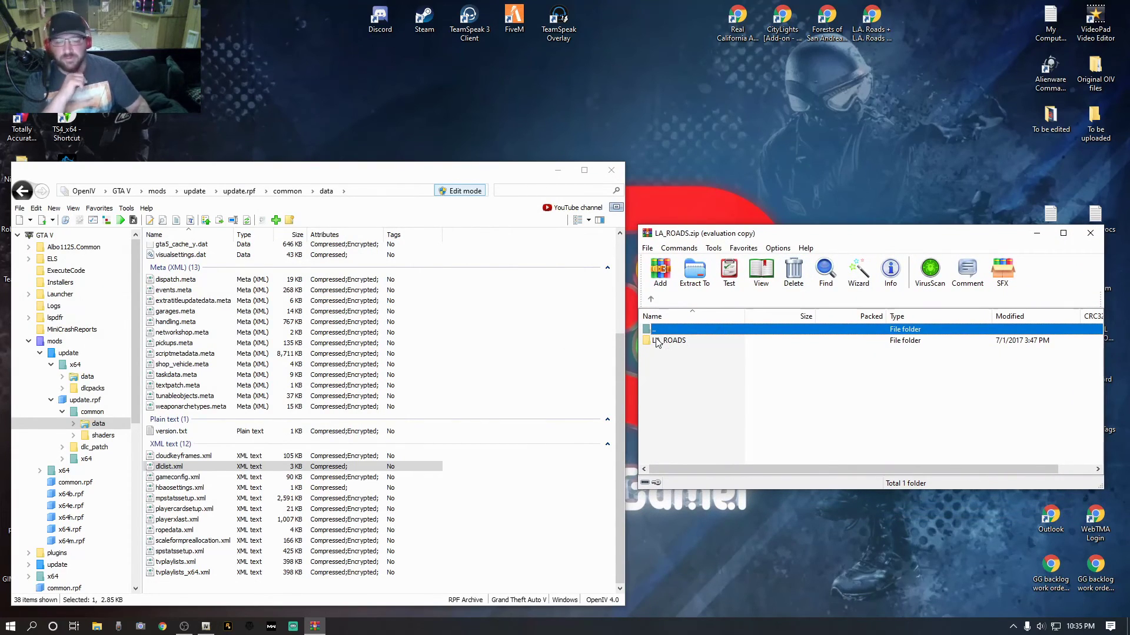
{"action": "left_click", "coordinate": [99, 208]}
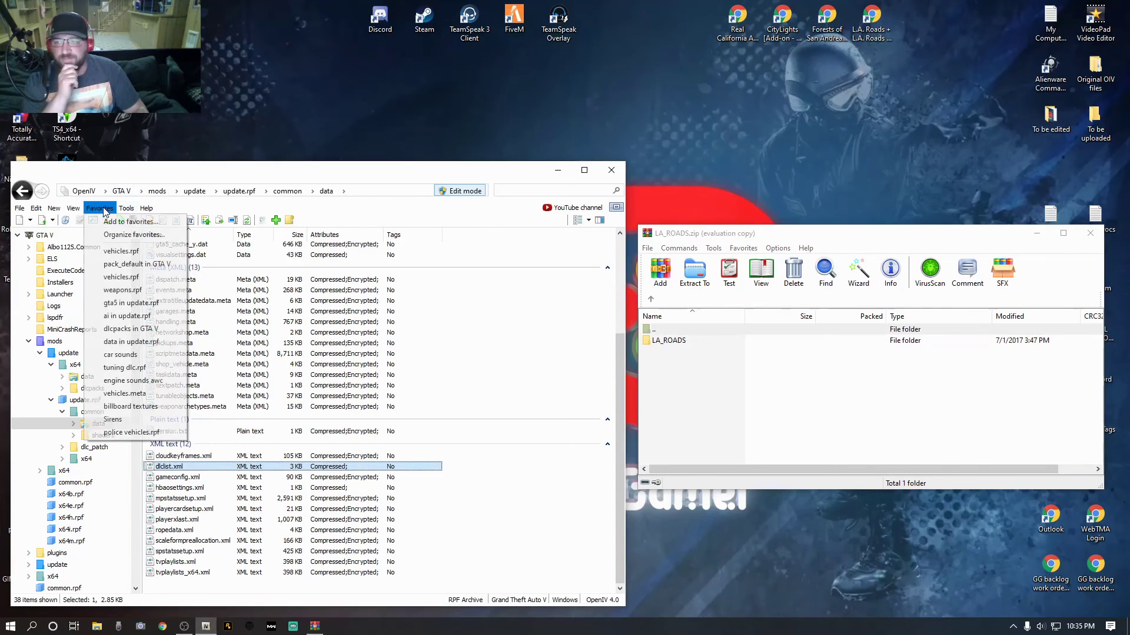
{"action": "left_click", "coordinate": [131, 331]}
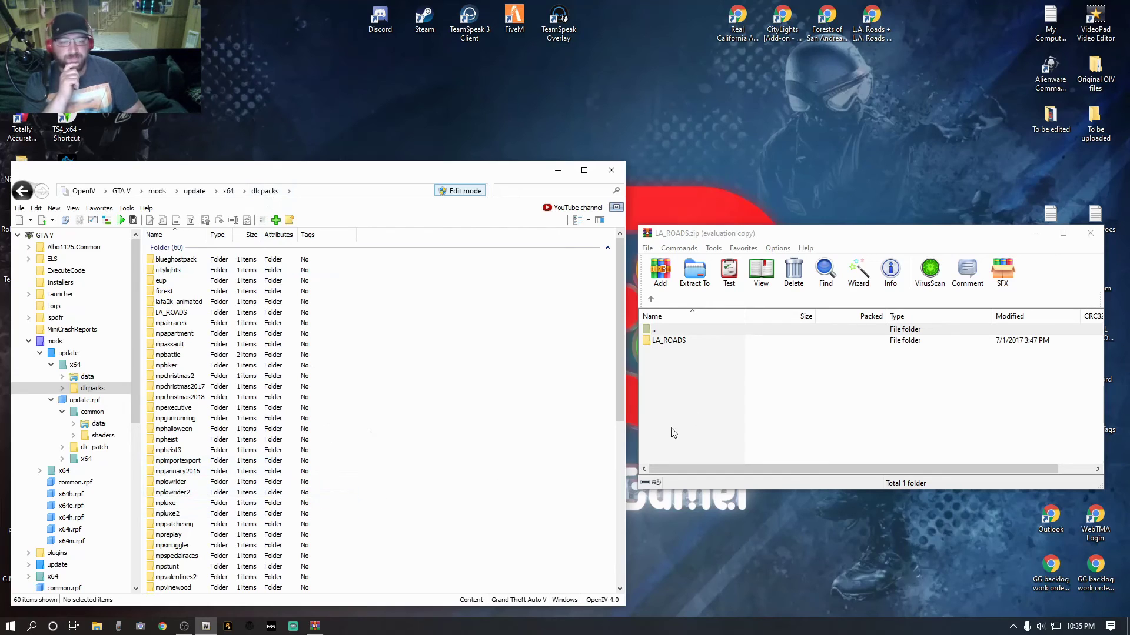
- Check the contents of the LA_ROADS folder in the archive and return to its parent level
{"action": "double_click", "coordinate": [675, 343]}
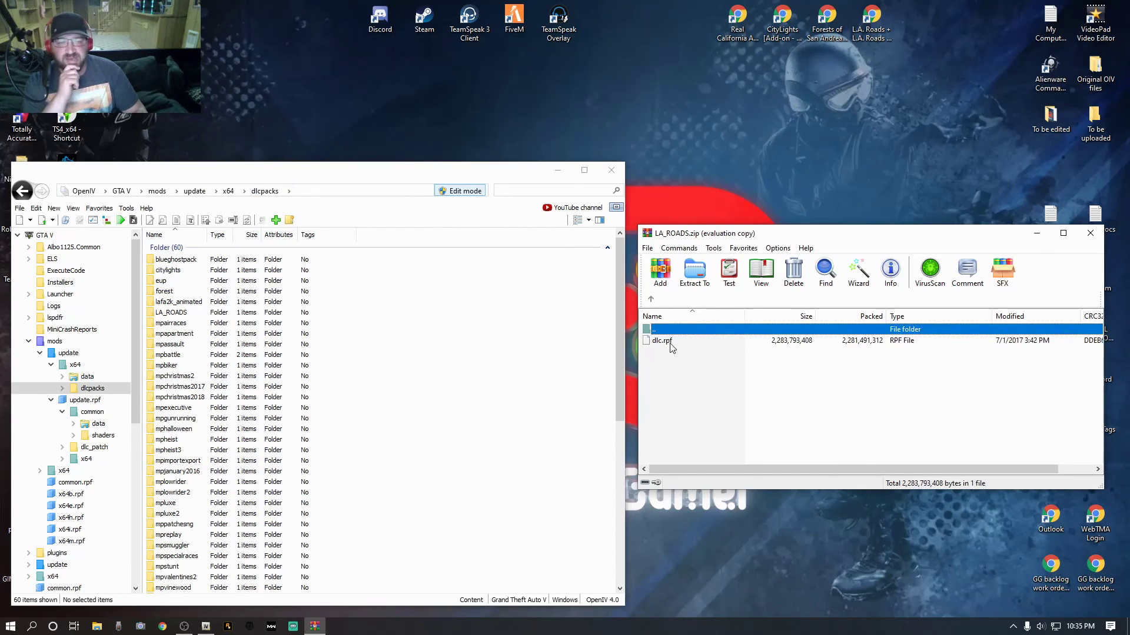
{"action": "left_click", "coordinate": [652, 302]}
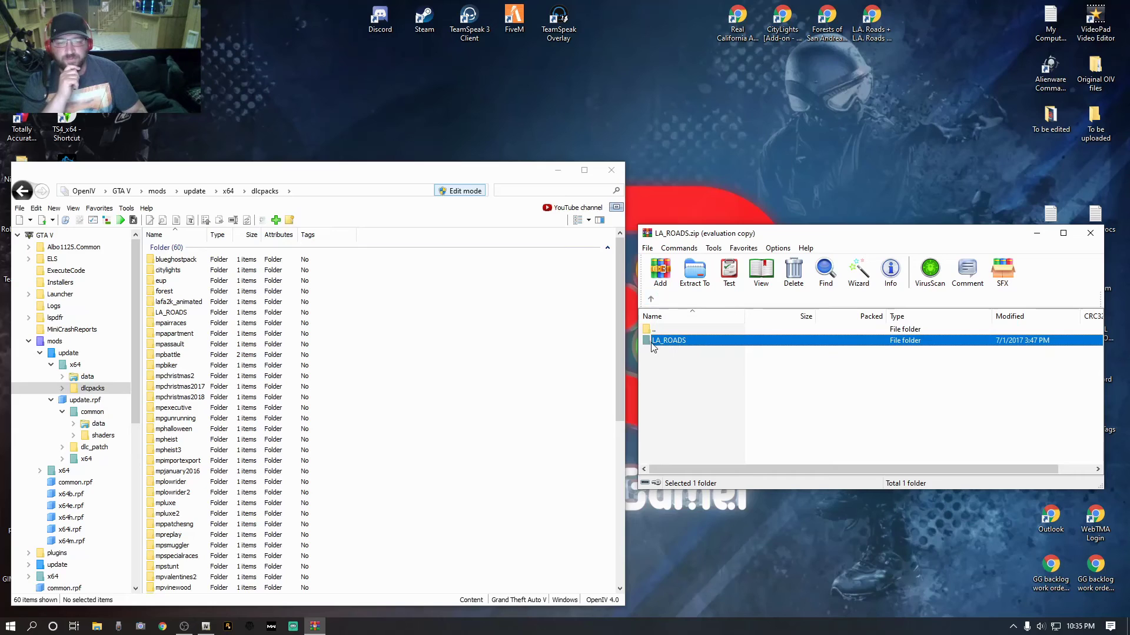
{"action": "left_click", "coordinate": [705, 377]}
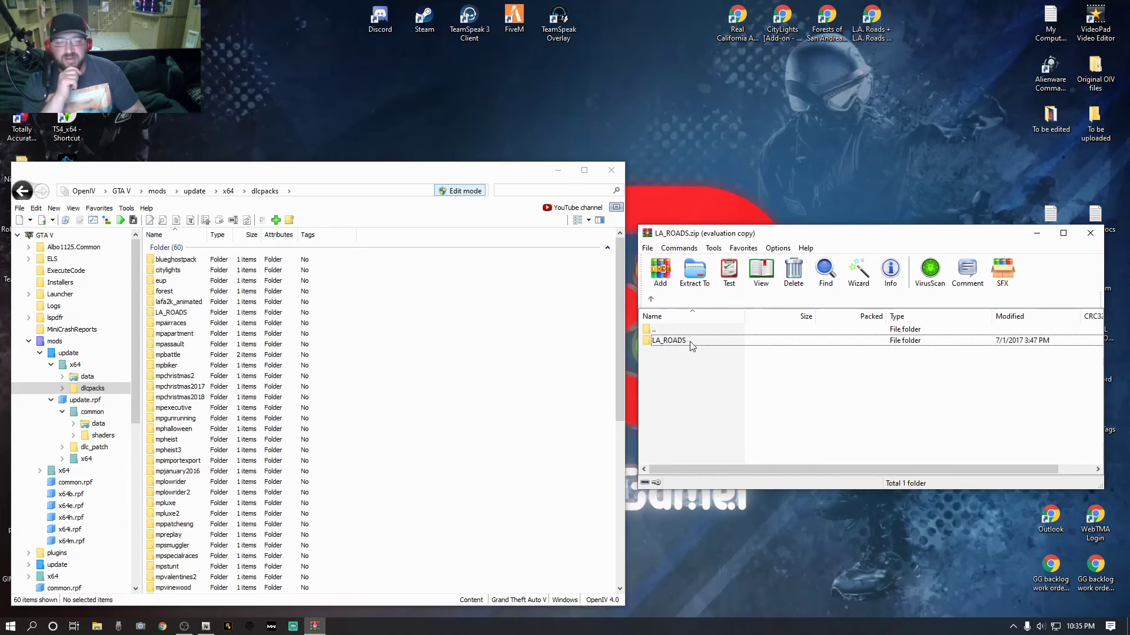
- Try to copy the LA_ROADS folder from the archive into dlcpacks, and look through the dlcpacks folders
{"action": "left_click_drag", "start_coordinate": [687, 346], "coordinate": [496, 430]}
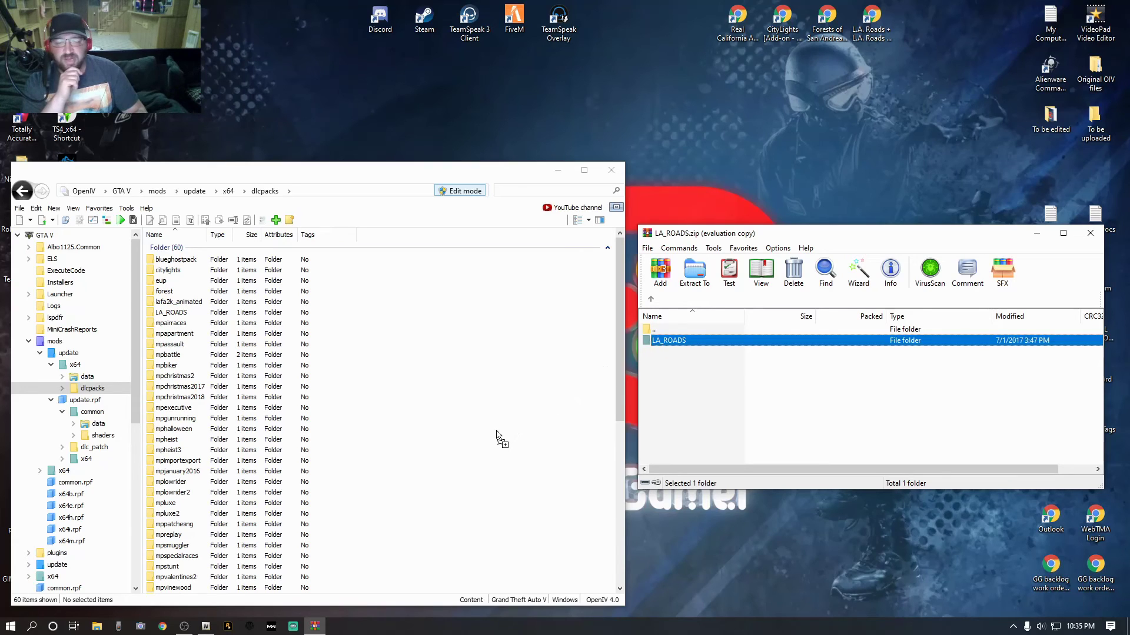
{"action": "left_click_drag", "start_coordinate": [497, 434], "coordinate": [729, 373]}
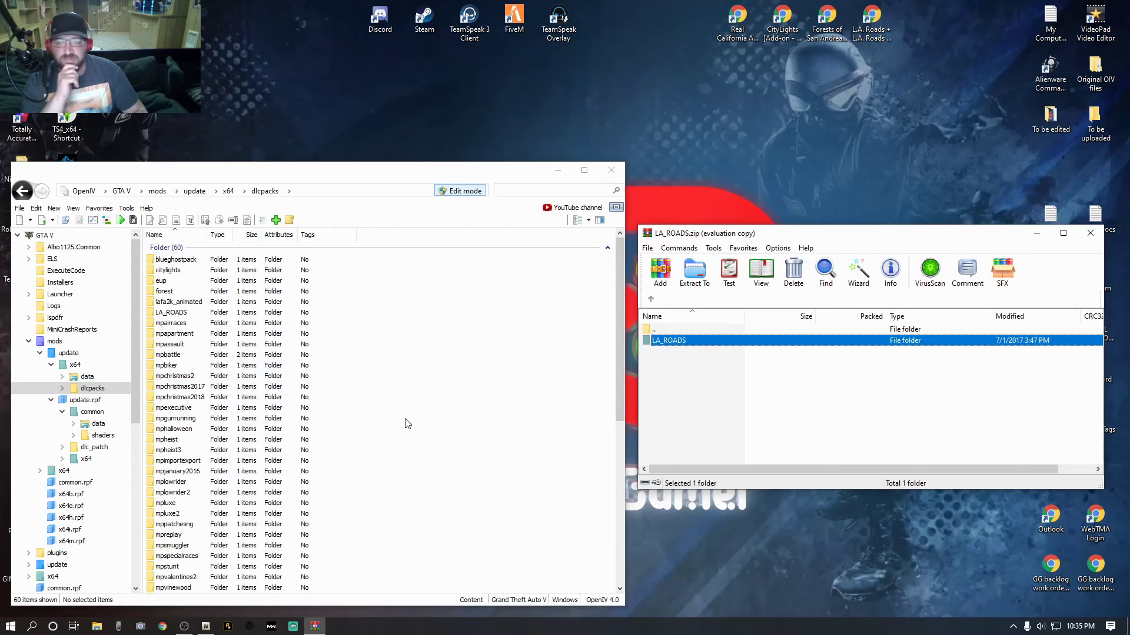
{"action": "scroll", "coordinate": [326, 445], "scroll_direction": "down", "scroll_amount": 4}
{"action": "scroll", "coordinate": [326, 446], "scroll_direction": "down", "scroll_amount": 6}
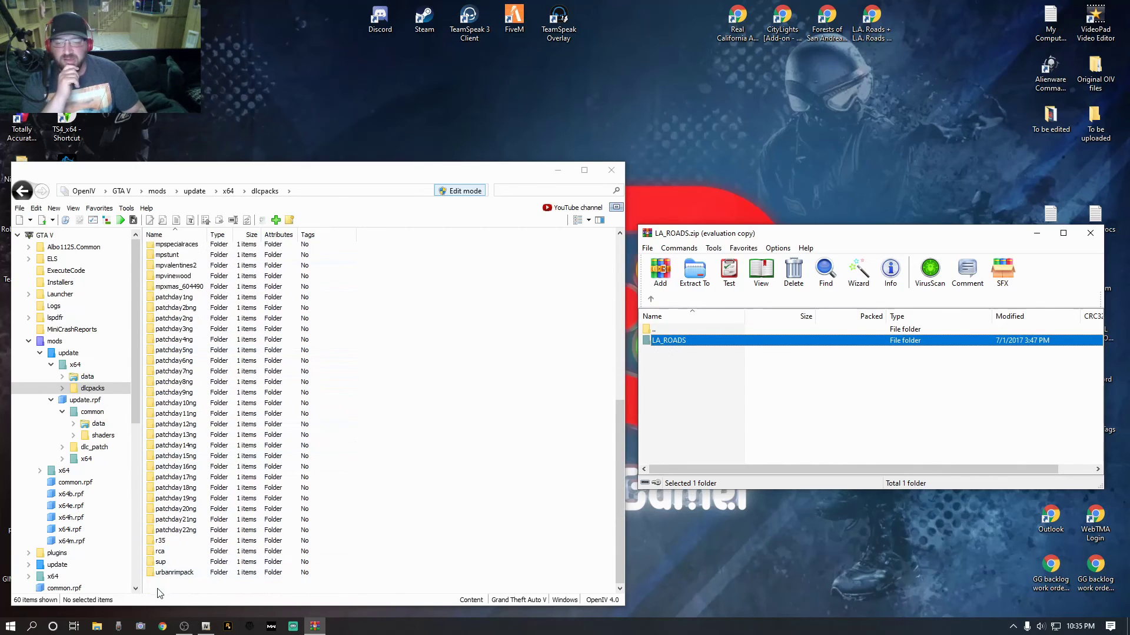
{"action": "scroll", "coordinate": [308, 480], "scroll_direction": "up", "scroll_amount": 5}
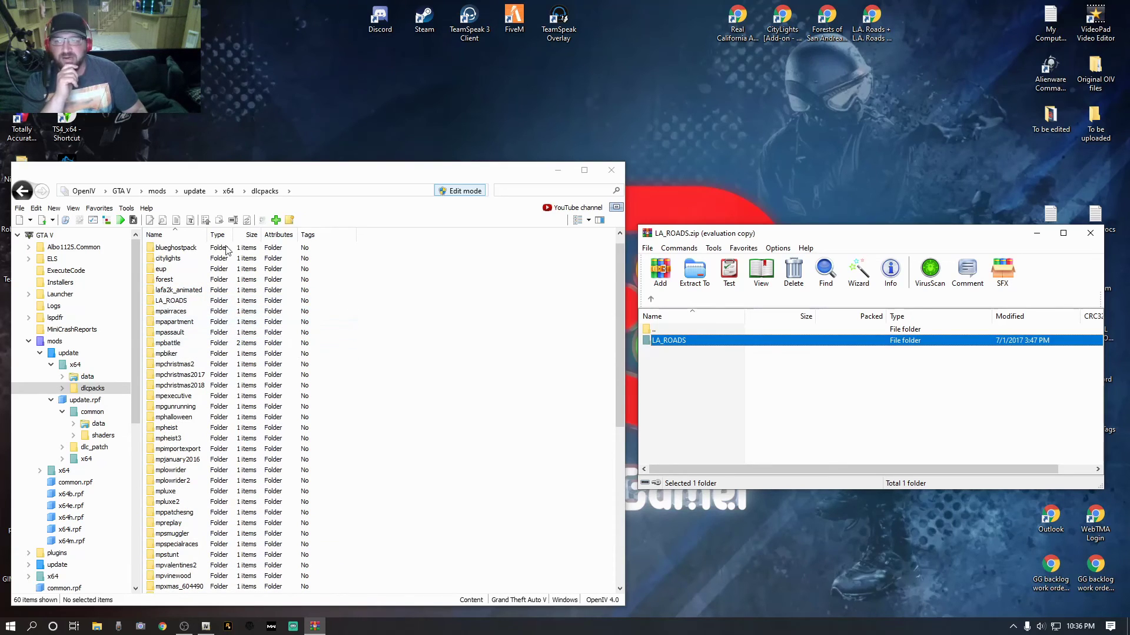
- Open dlclist.xml from common/data in the mods folder's update.rpf for editing and go to its last entries
{"action": "left_click", "coordinate": [98, 208]}
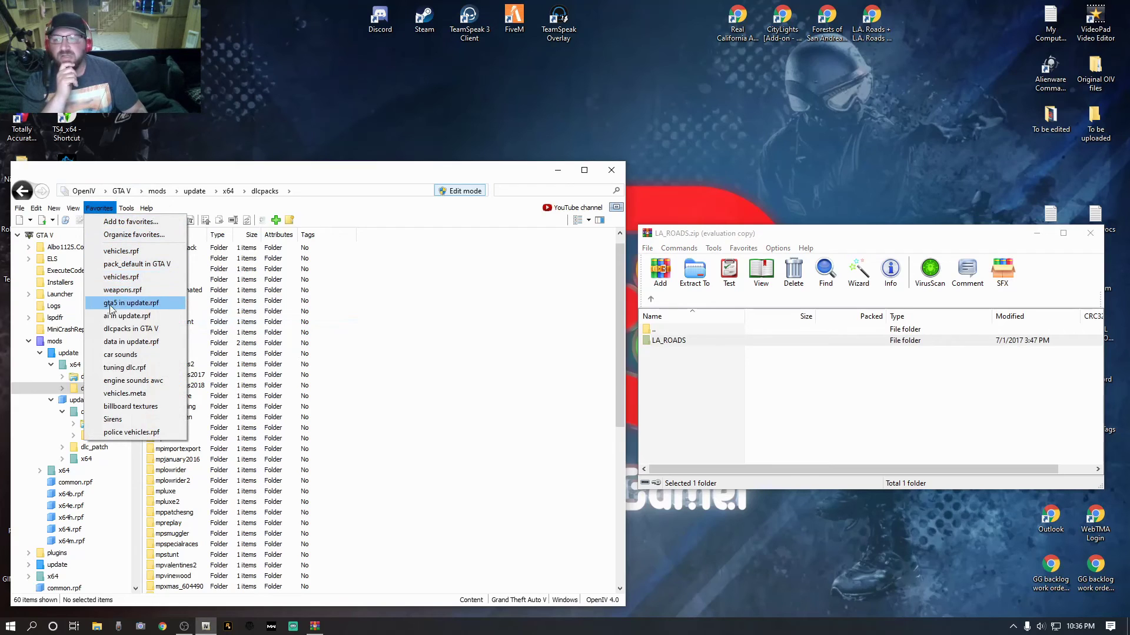
{"action": "left_click", "coordinate": [128, 346]}
{"action": "scroll", "coordinate": [282, 337], "scroll_direction": "down", "scroll_amount": 3}
{"action": "scroll", "coordinate": [283, 337], "scroll_direction": "down", "scroll_amount": 2}
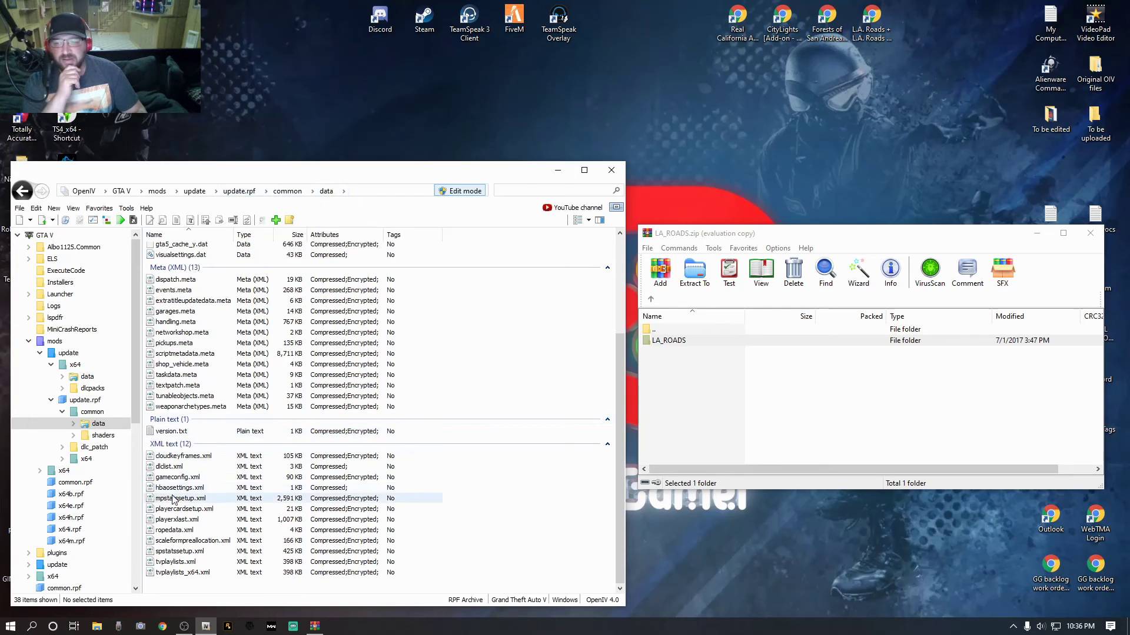
{"action": "left_click", "coordinate": [172, 467]}
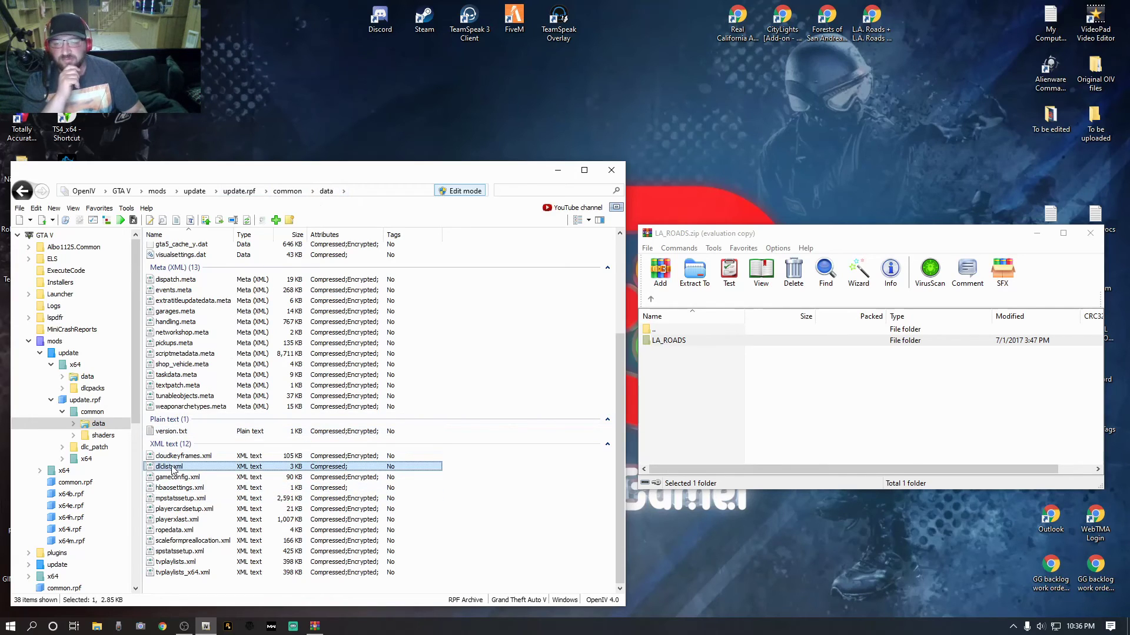
{"action": "right_click", "coordinate": [172, 469]}
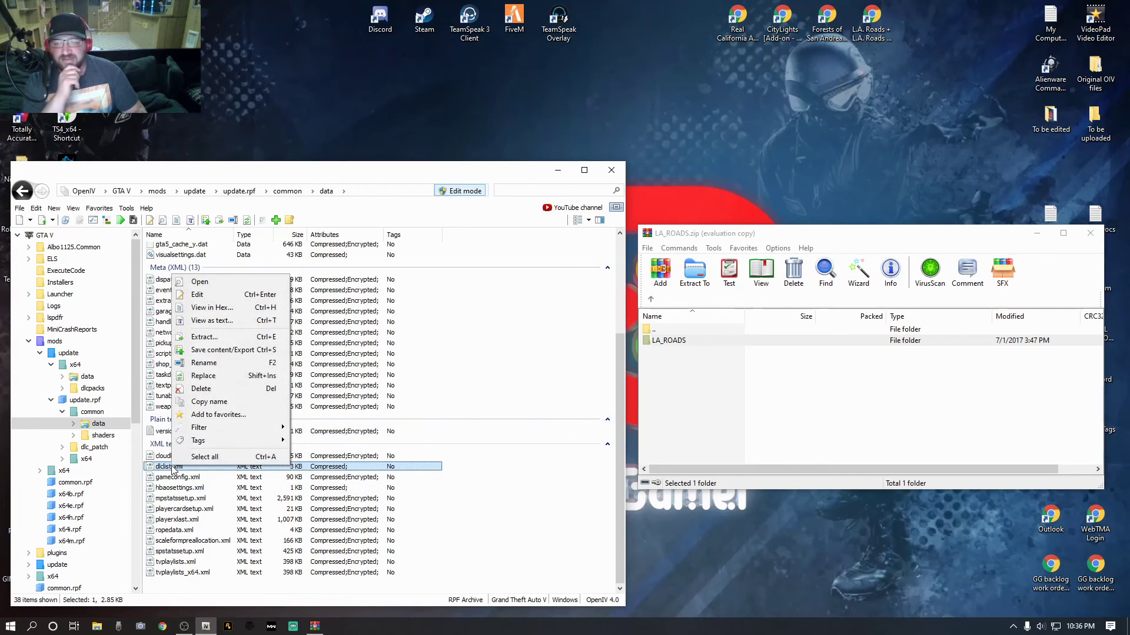
{"action": "left_click", "coordinate": [209, 300]}
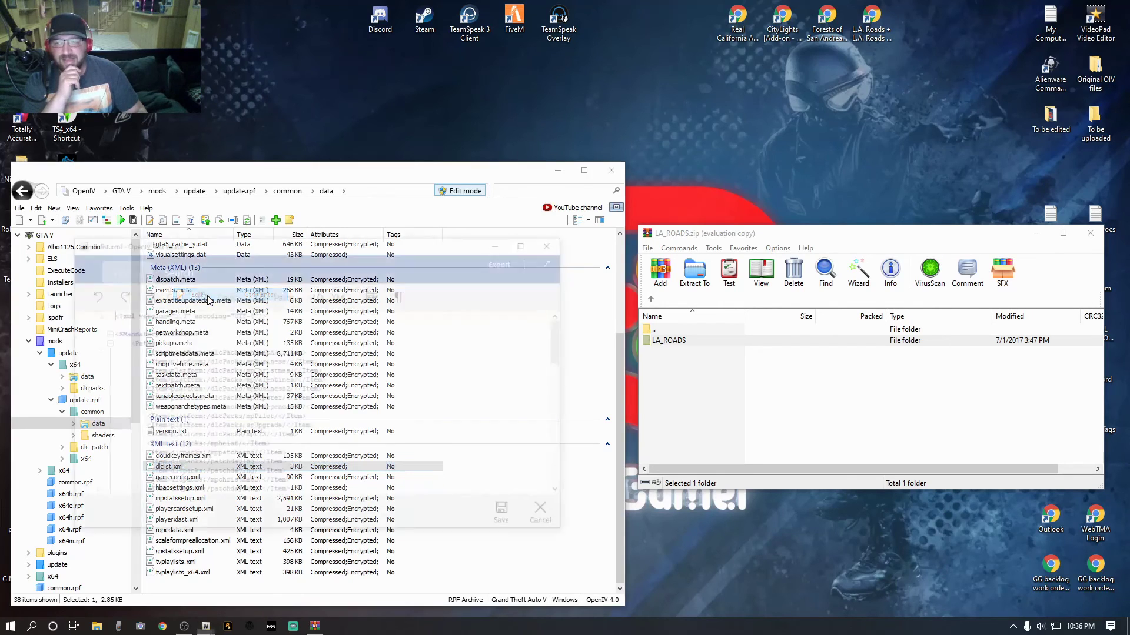
{"action": "scroll", "coordinate": [230, 398], "scroll_direction": "down", "scroll_amount": 16}
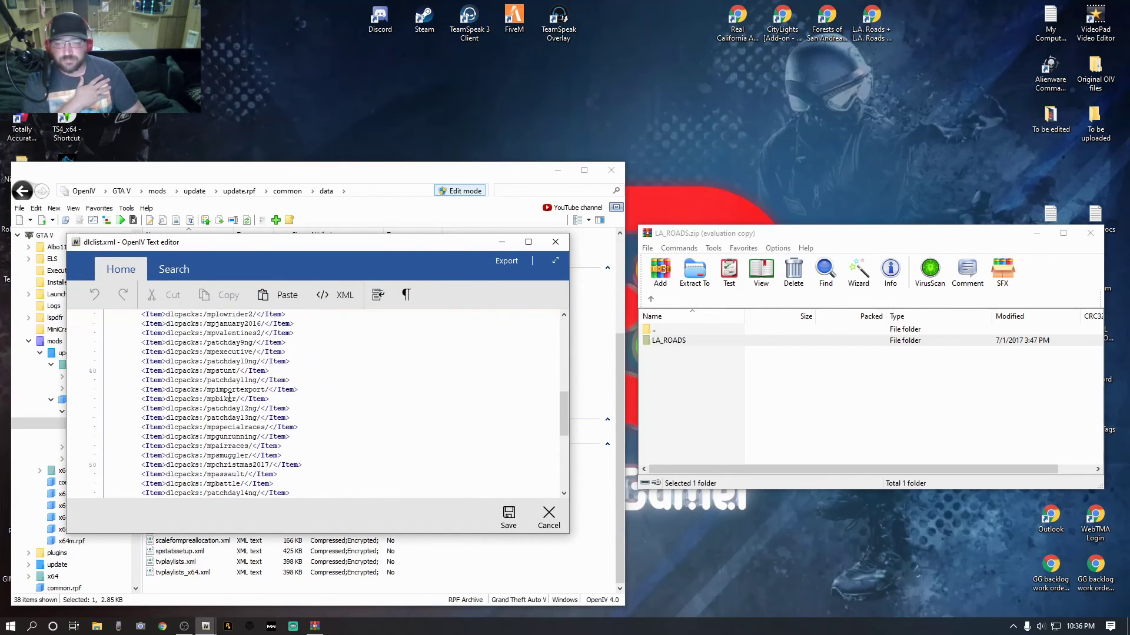
{"action": "scroll", "coordinate": [229, 397], "scroll_direction": "down", "scroll_amount": 1}
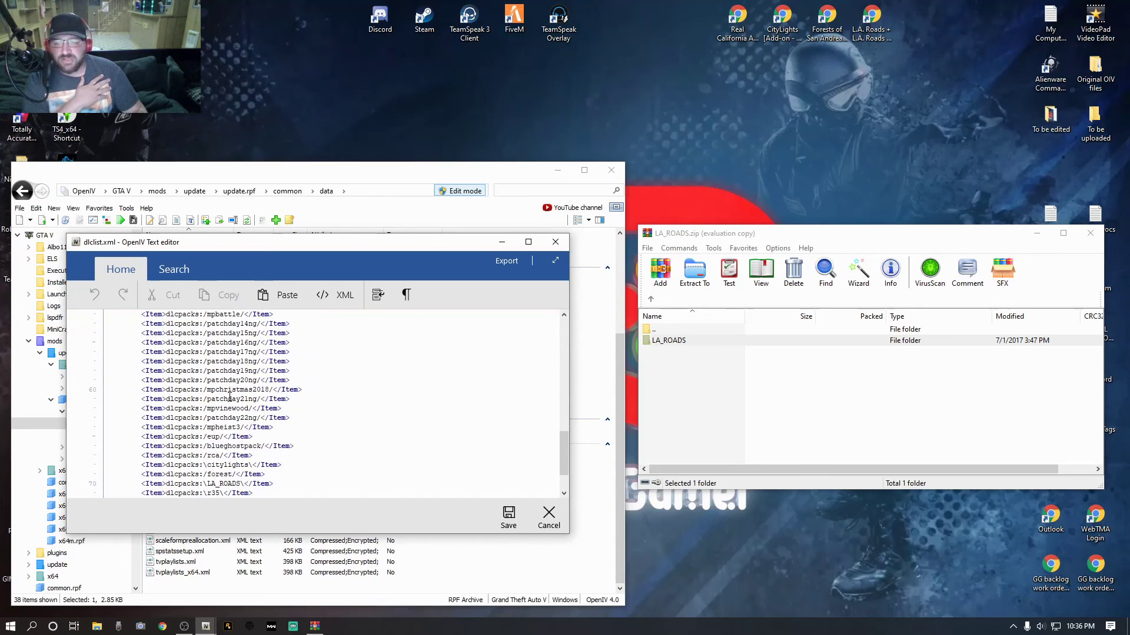
{"action": "scroll", "coordinate": [229, 398], "scroll_direction": "down", "scroll_amount": 2}
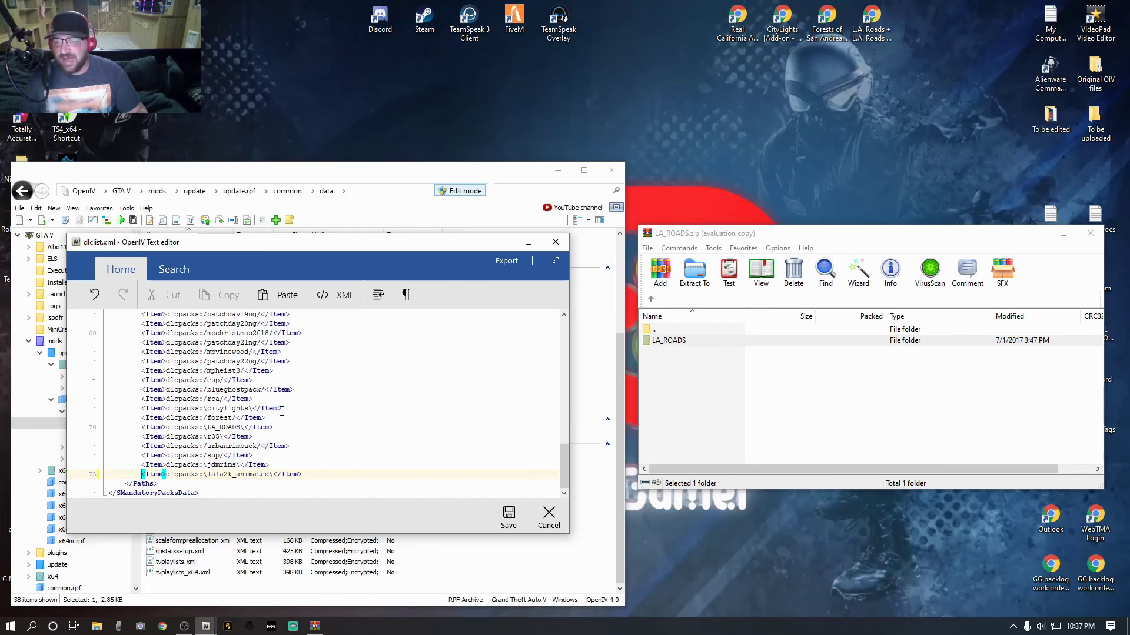
- Copy the citylights entry of dlclist.xml onto a new line below the lafa2k_animated entry
{"action": "left_click_drag", "start_coordinate": [282, 408], "coordinate": [144, 410]}
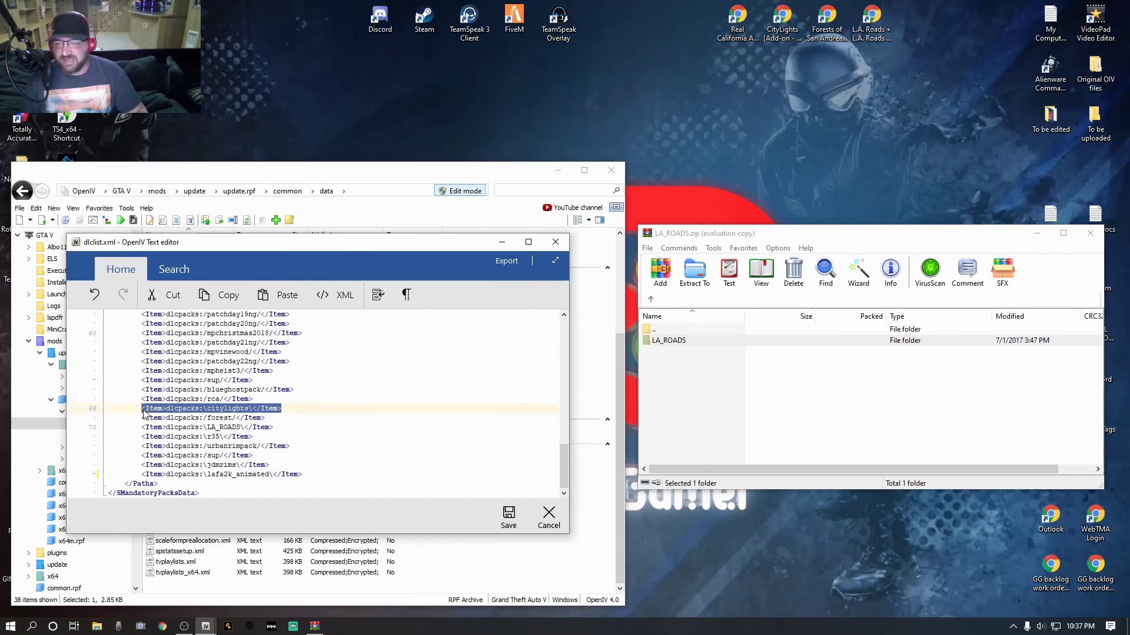
{"action": "right_click", "coordinate": [262, 414]}
{"action": "left_click", "coordinate": [275, 430]}
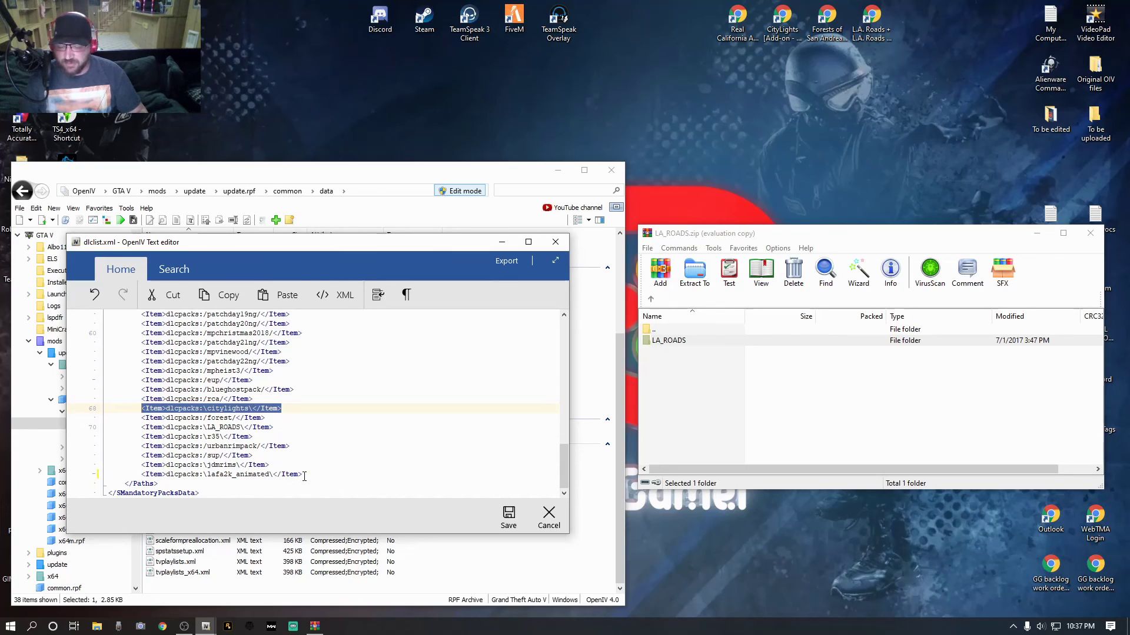
{"action": "left_click", "coordinate": [304, 474]}
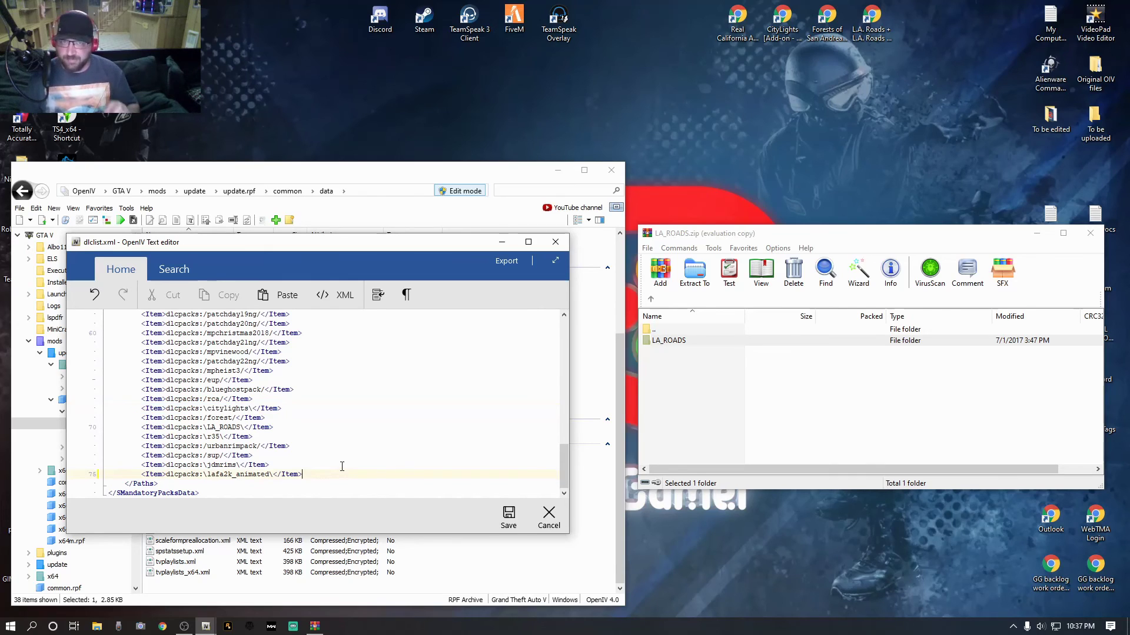
{"action": "key", "text": "Return"}
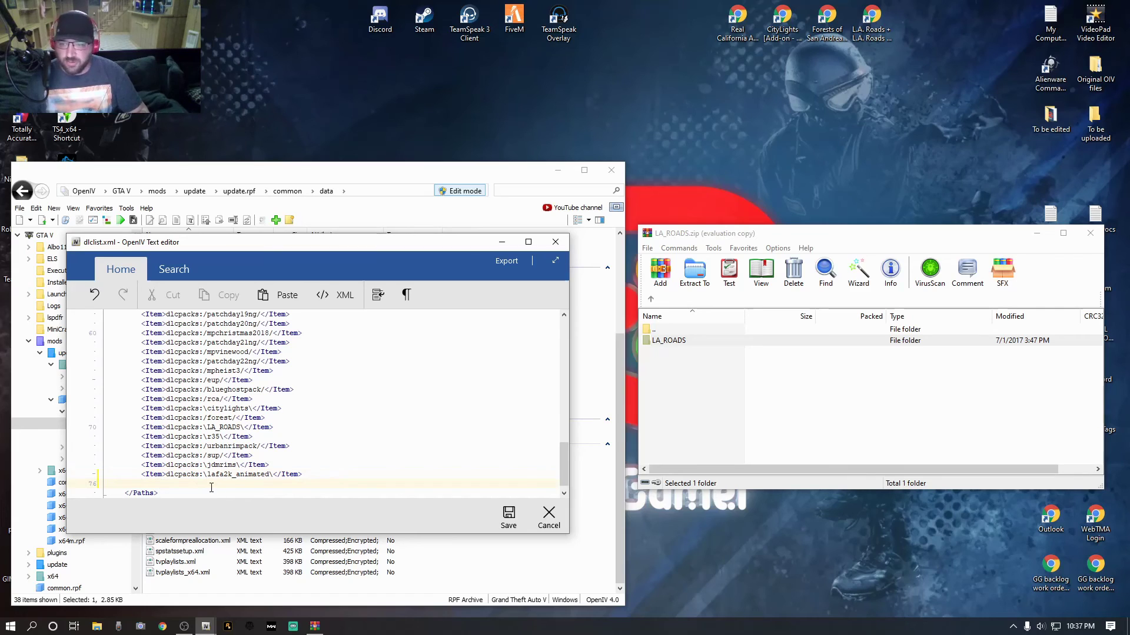
{"action": "right_click", "coordinate": [154, 483]}
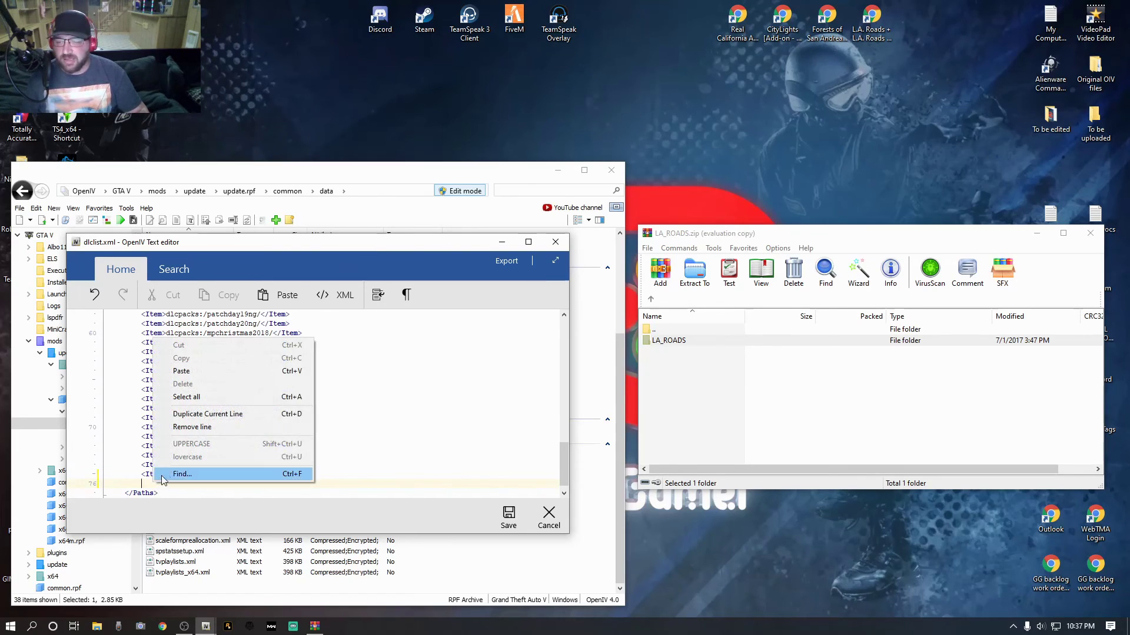
{"action": "left_click", "coordinate": [183, 376]}
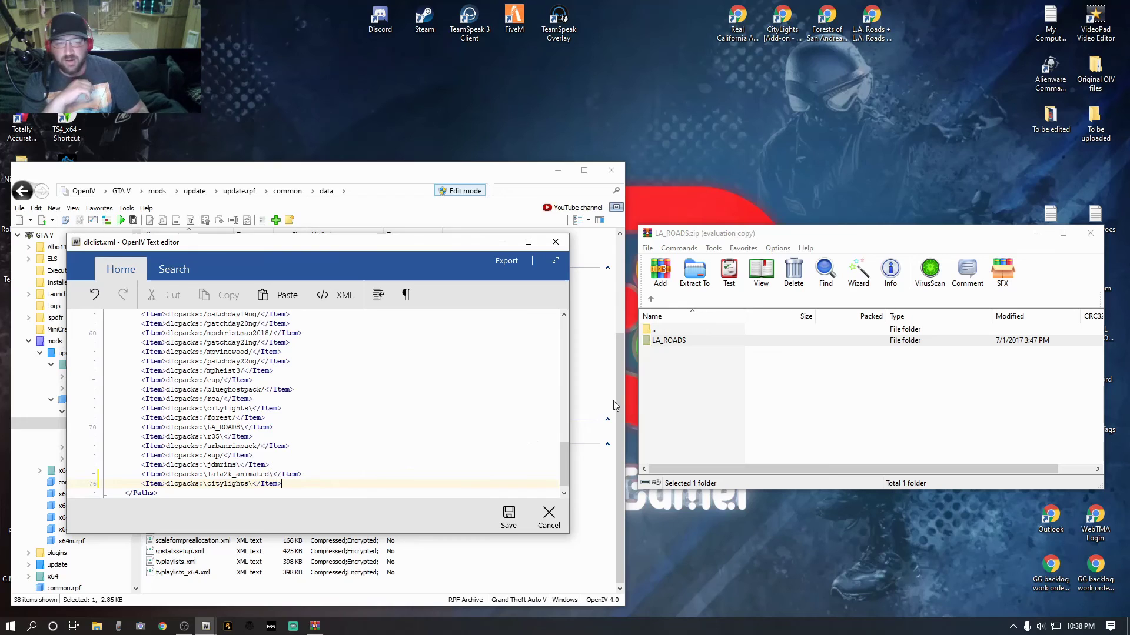
- Copy the name of the LA_ROADS folder in the LA_ROADS.zip archive as text
{"action": "left_click", "coordinate": [695, 345]}
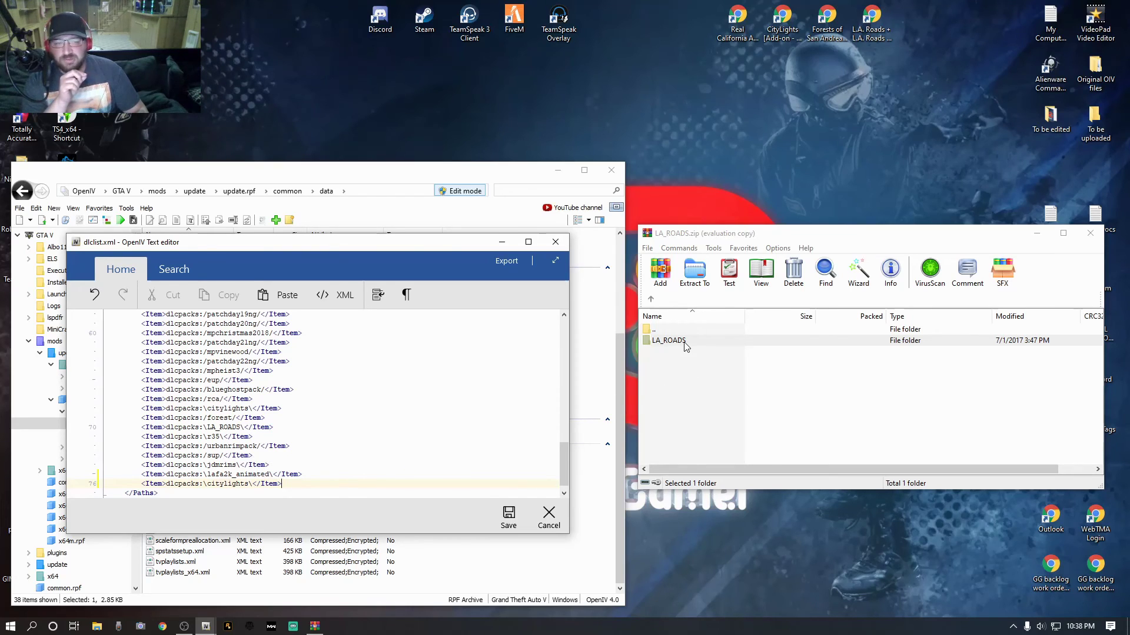
{"action": "left_click", "coordinate": [685, 347]}
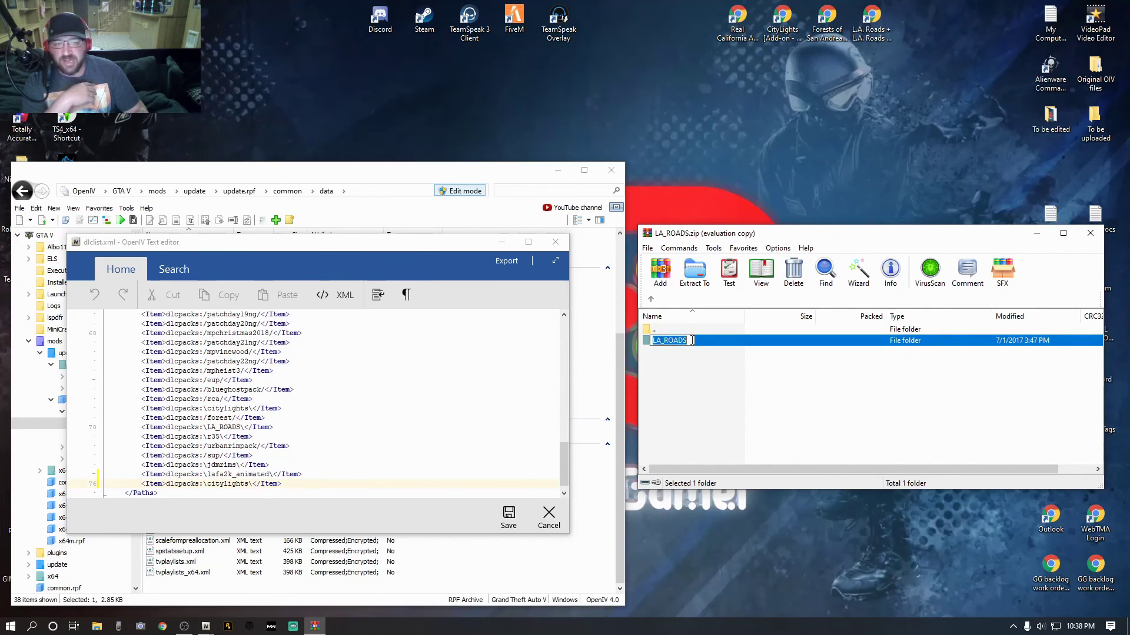
{"action": "left_click", "coordinate": [694, 341]}
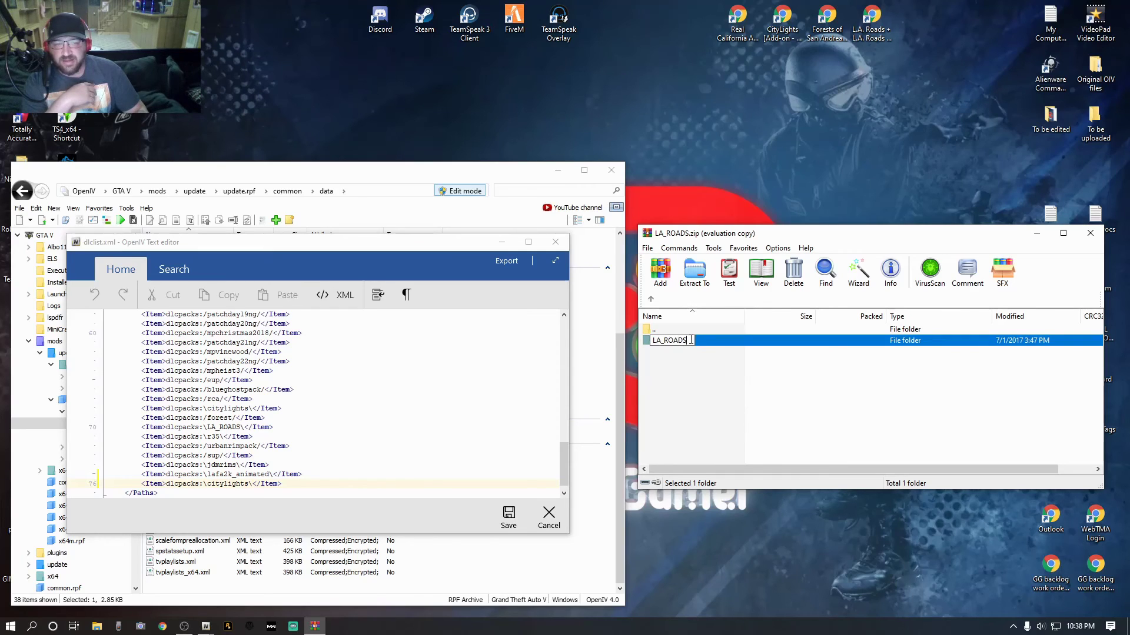
{"action": "left_click_drag", "start_coordinate": [688, 340], "coordinate": [653, 341]}
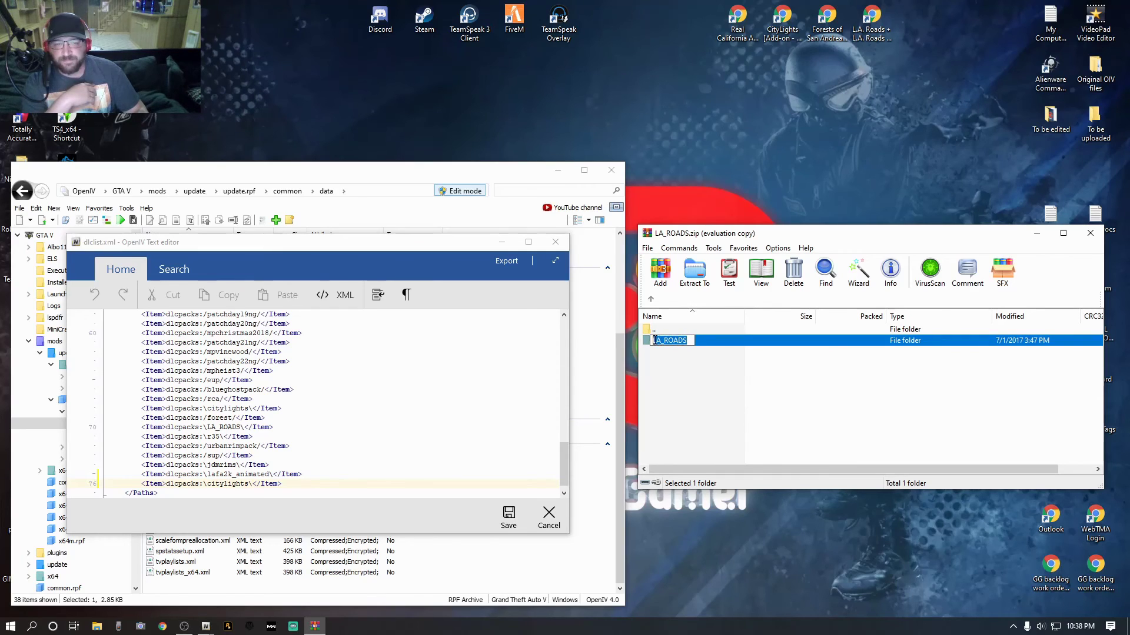
{"action": "right_click", "coordinate": [677, 342]}
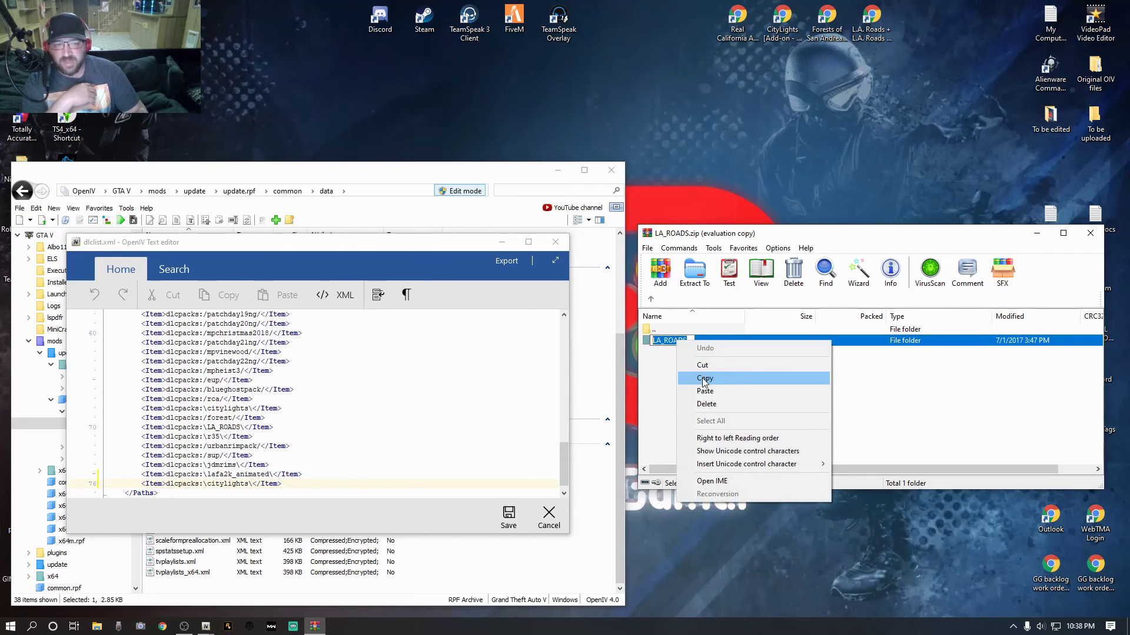
{"action": "left_click", "coordinate": [704, 380]}
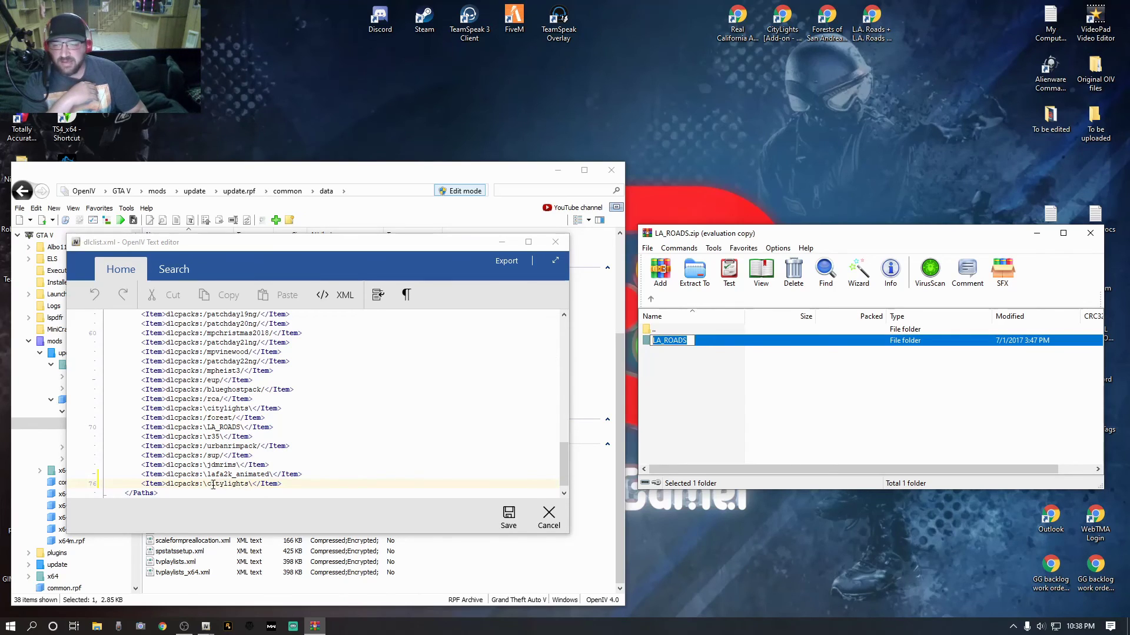
- Replace citylights with LA_ROADS in the last entry of dlclist.xml, and close the file without saving
{"action": "left_click_drag", "start_coordinate": [208, 483], "coordinate": [249, 483]}
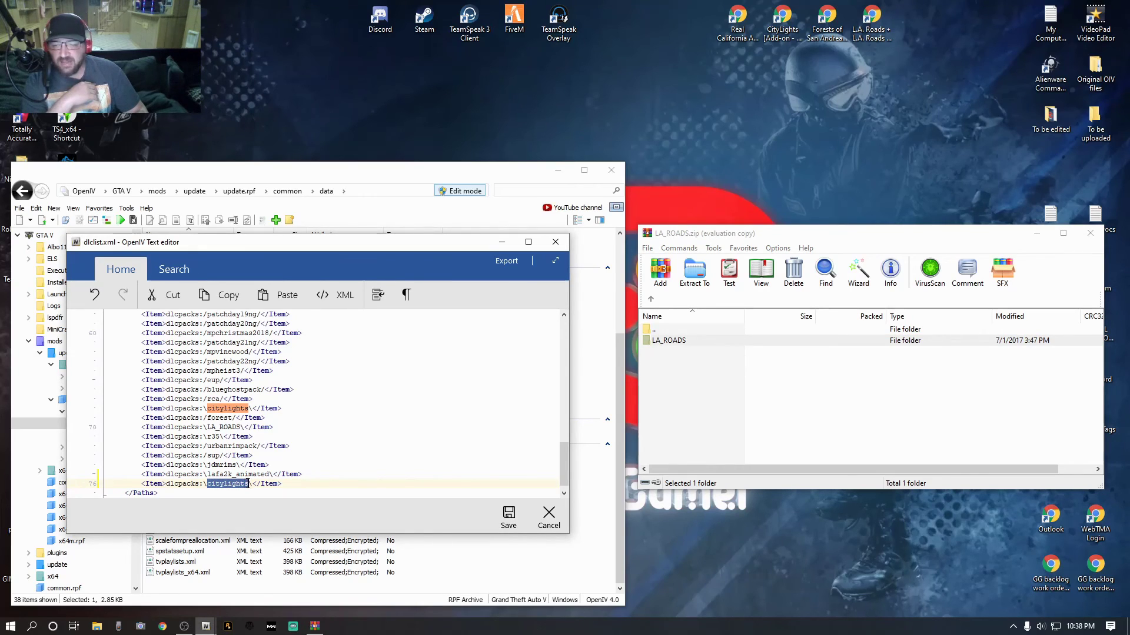
{"action": "right_click", "coordinate": [231, 484]}
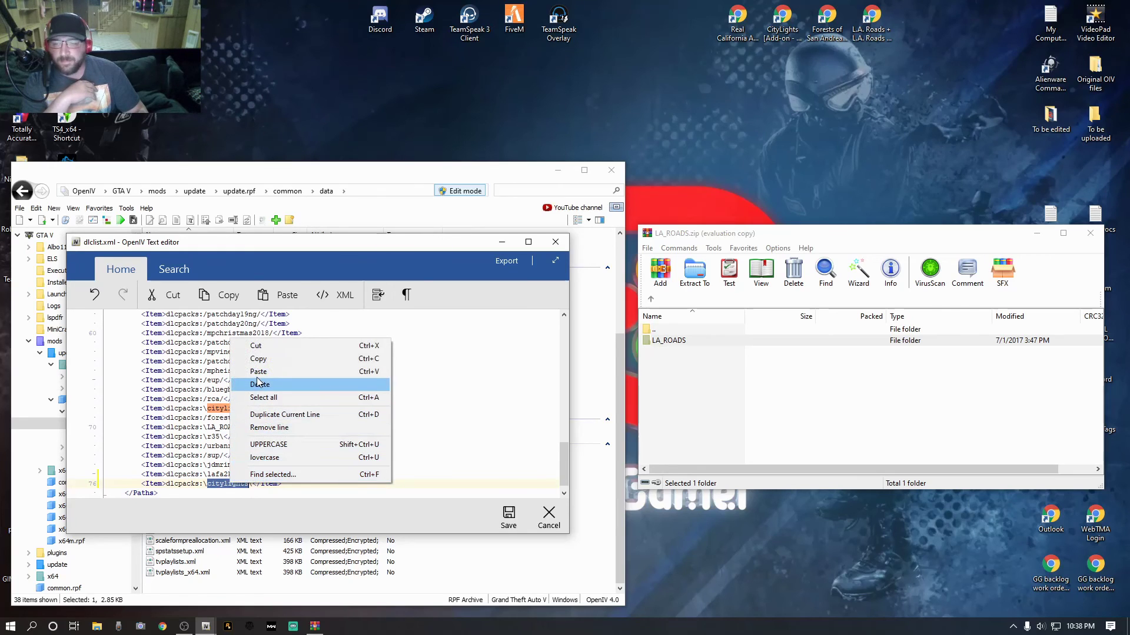
{"action": "left_click", "coordinate": [258, 372]}
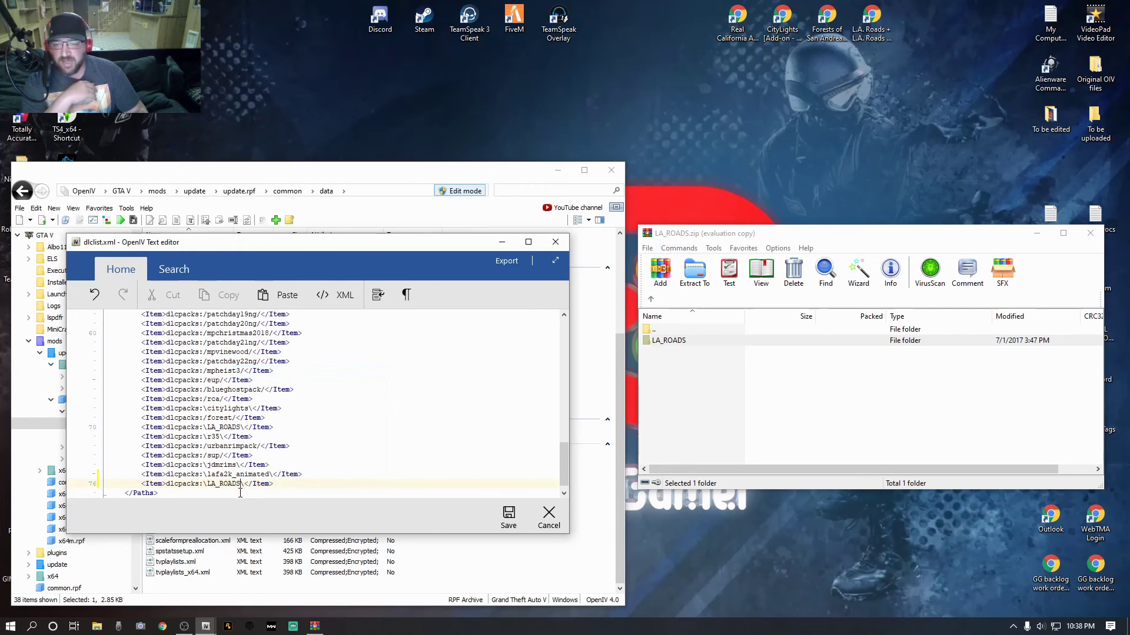
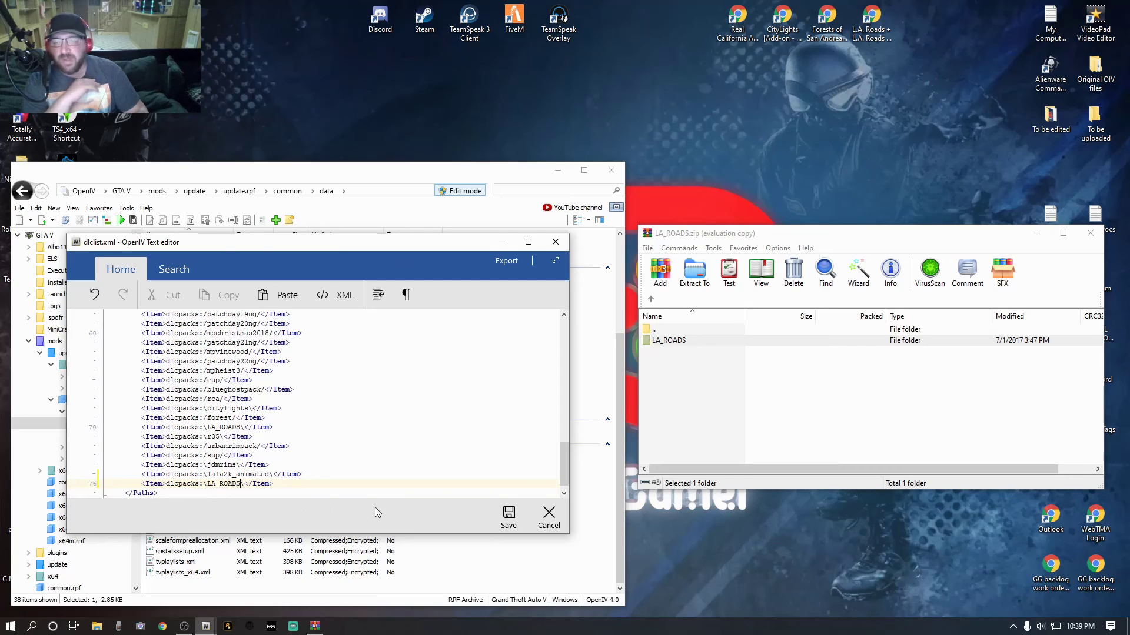
{"action": "left_click", "coordinate": [552, 517]}
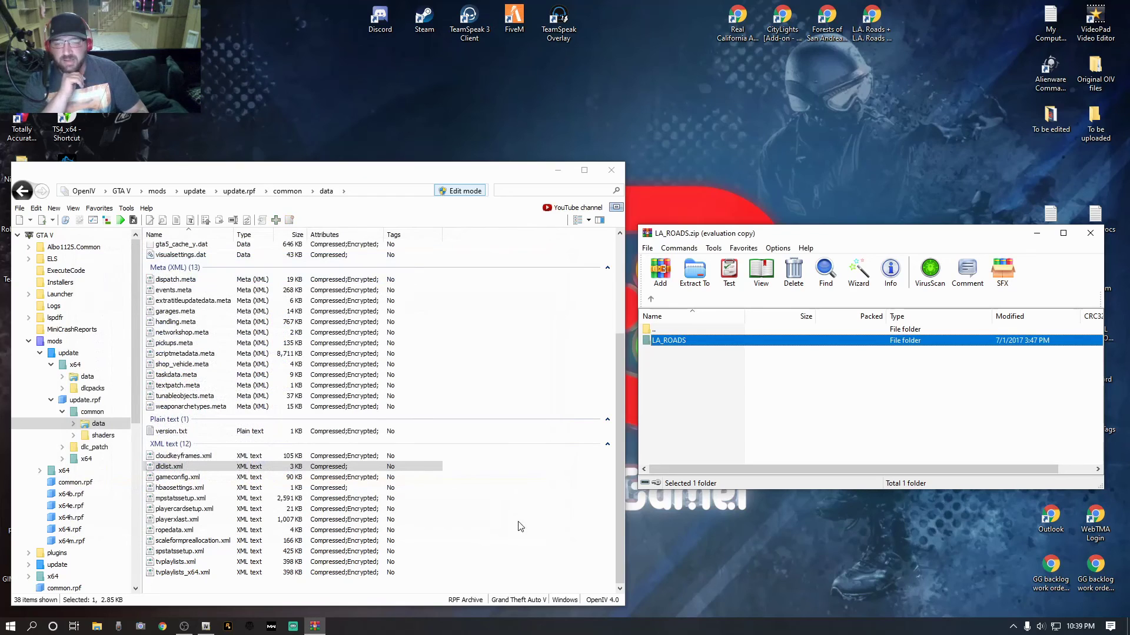
- View the last entries of dlclist.xml in read-only mode and close the file
{"action": "double_click", "coordinate": [189, 467]}
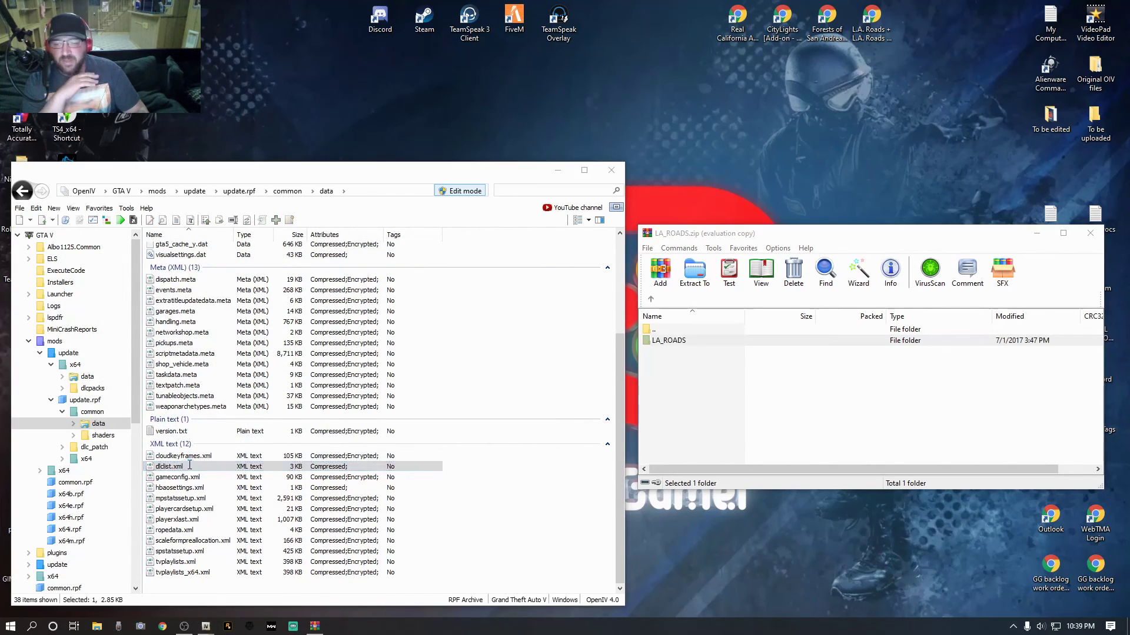
{"action": "scroll", "coordinate": [264, 431], "scroll_direction": "down", "scroll_amount": 12}
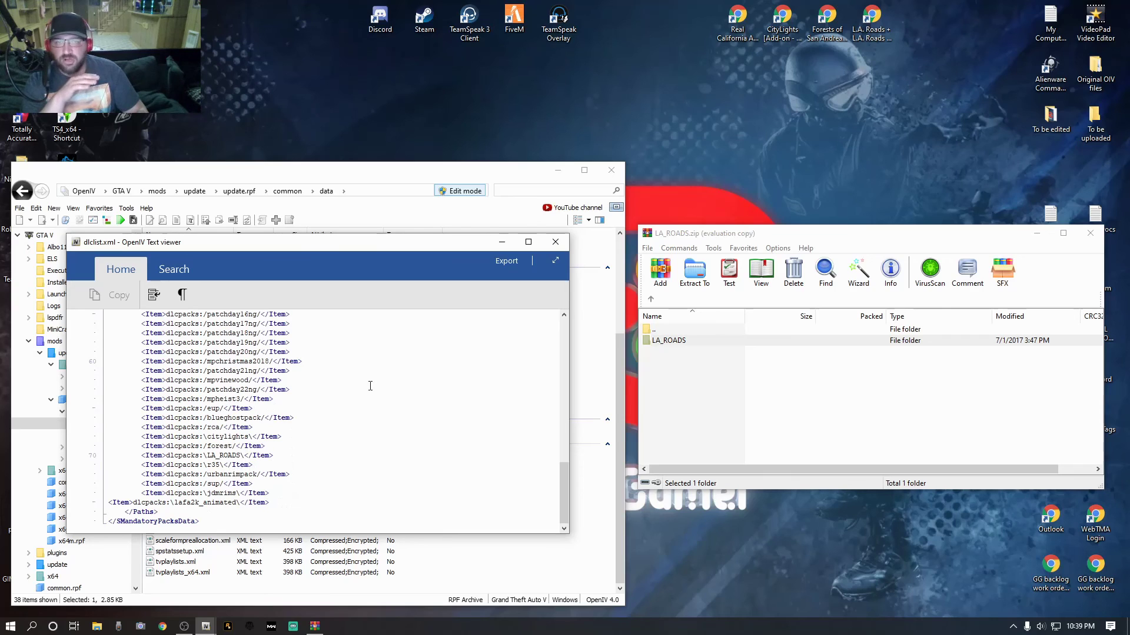
{"action": "left_click", "coordinate": [554, 243]}
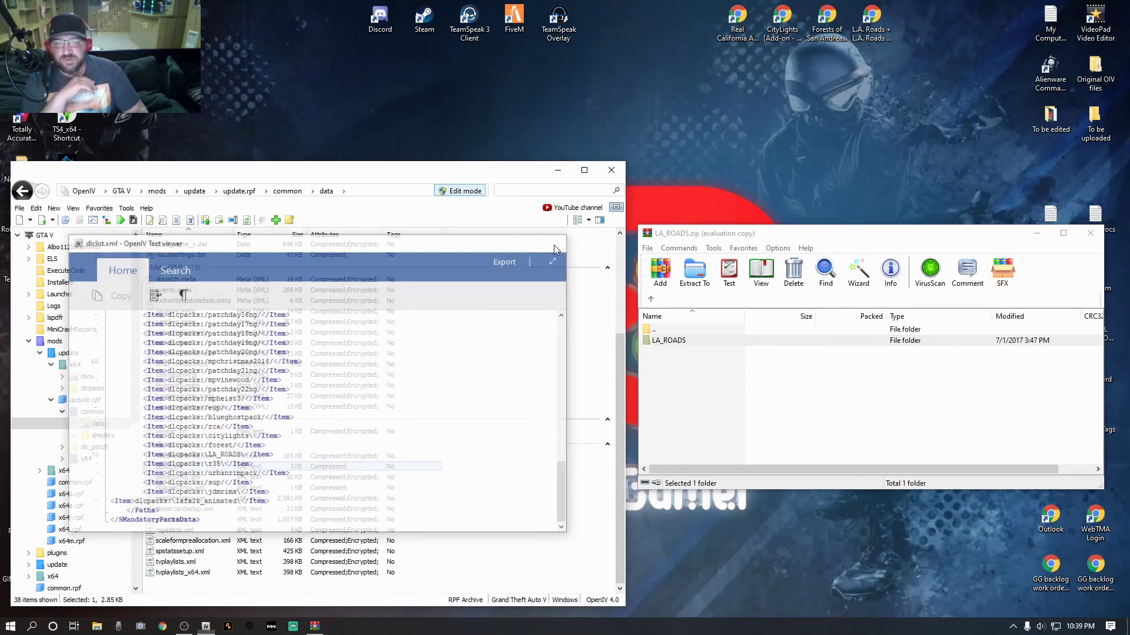
- Close LA_ROADS.zip and all archives open in OpenIV, and exit OpenIV with Edit mode turned off
{"action": "left_click", "coordinate": [1090, 234]}
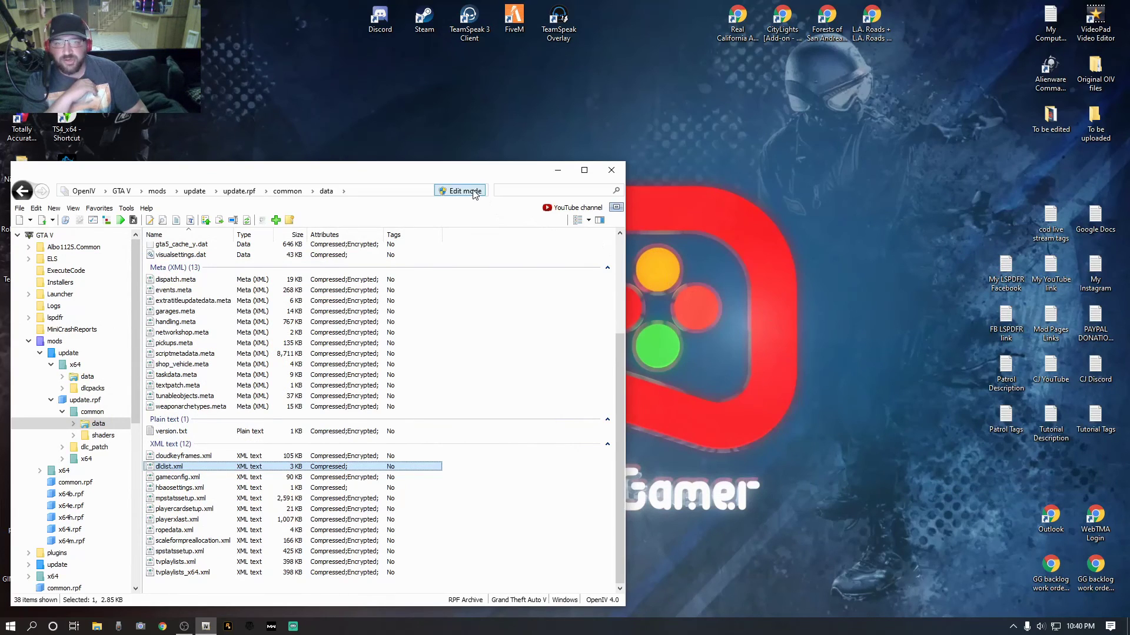
{"action": "double_click", "coordinate": [54, 342]}
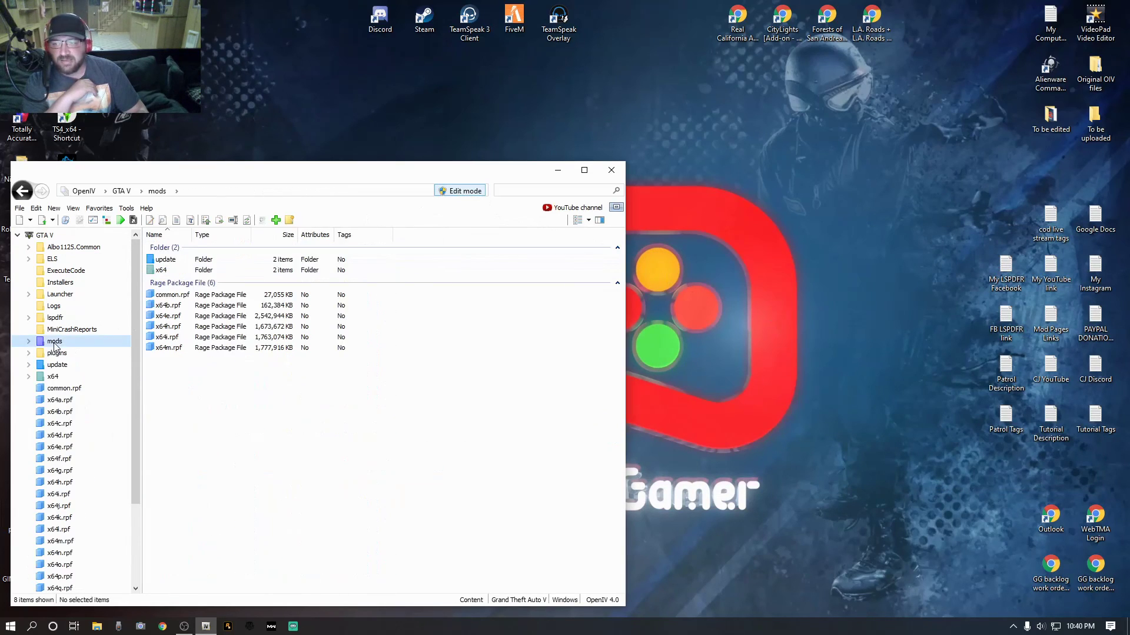
{"action": "left_click", "coordinate": [20, 209]}
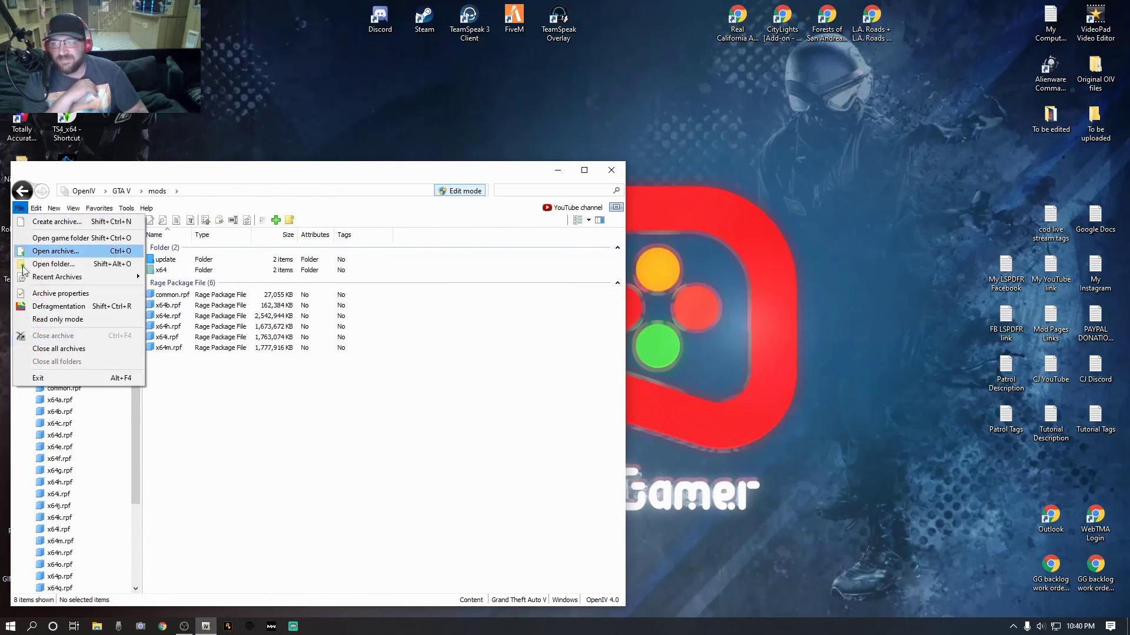
{"action": "left_click", "coordinate": [36, 349]}
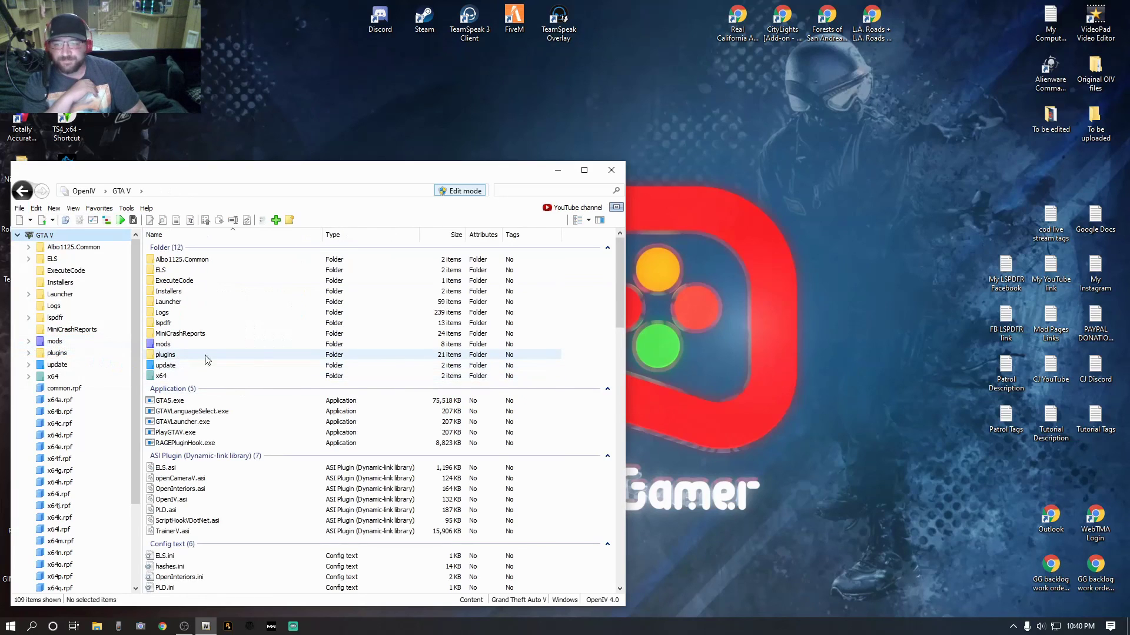
{"action": "left_click", "coordinate": [463, 195]}
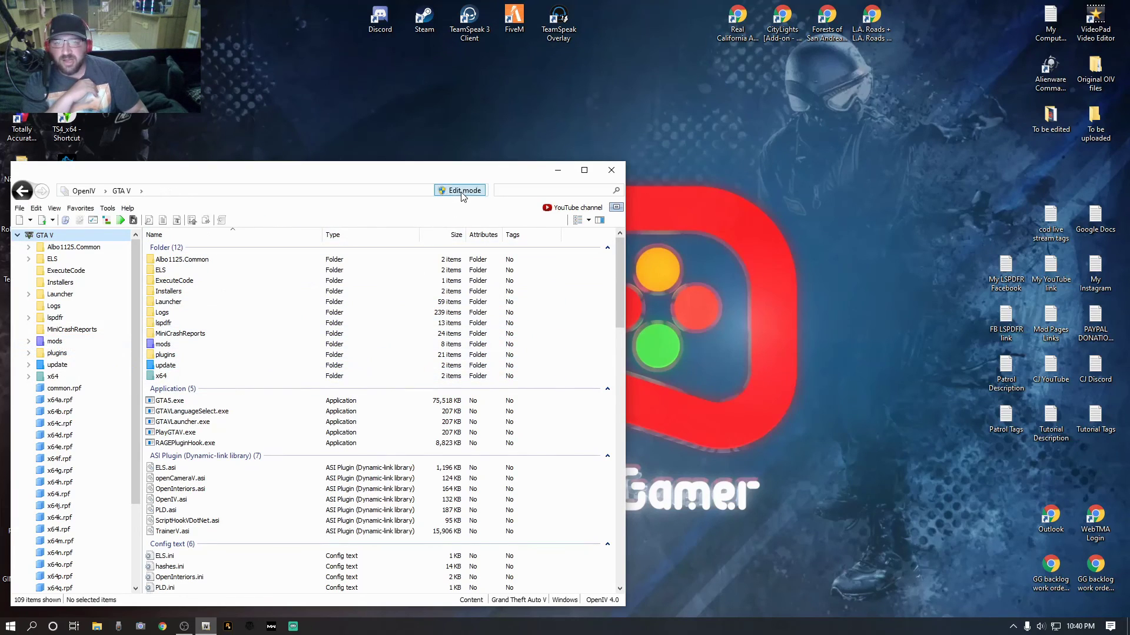
{"action": "left_click", "coordinate": [611, 170]}
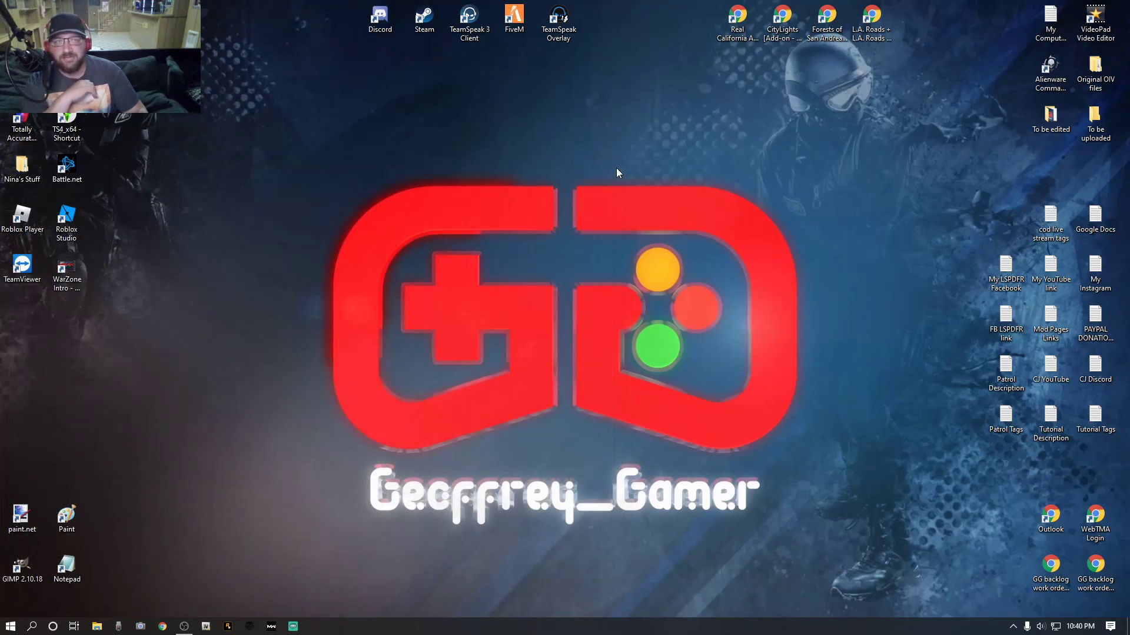